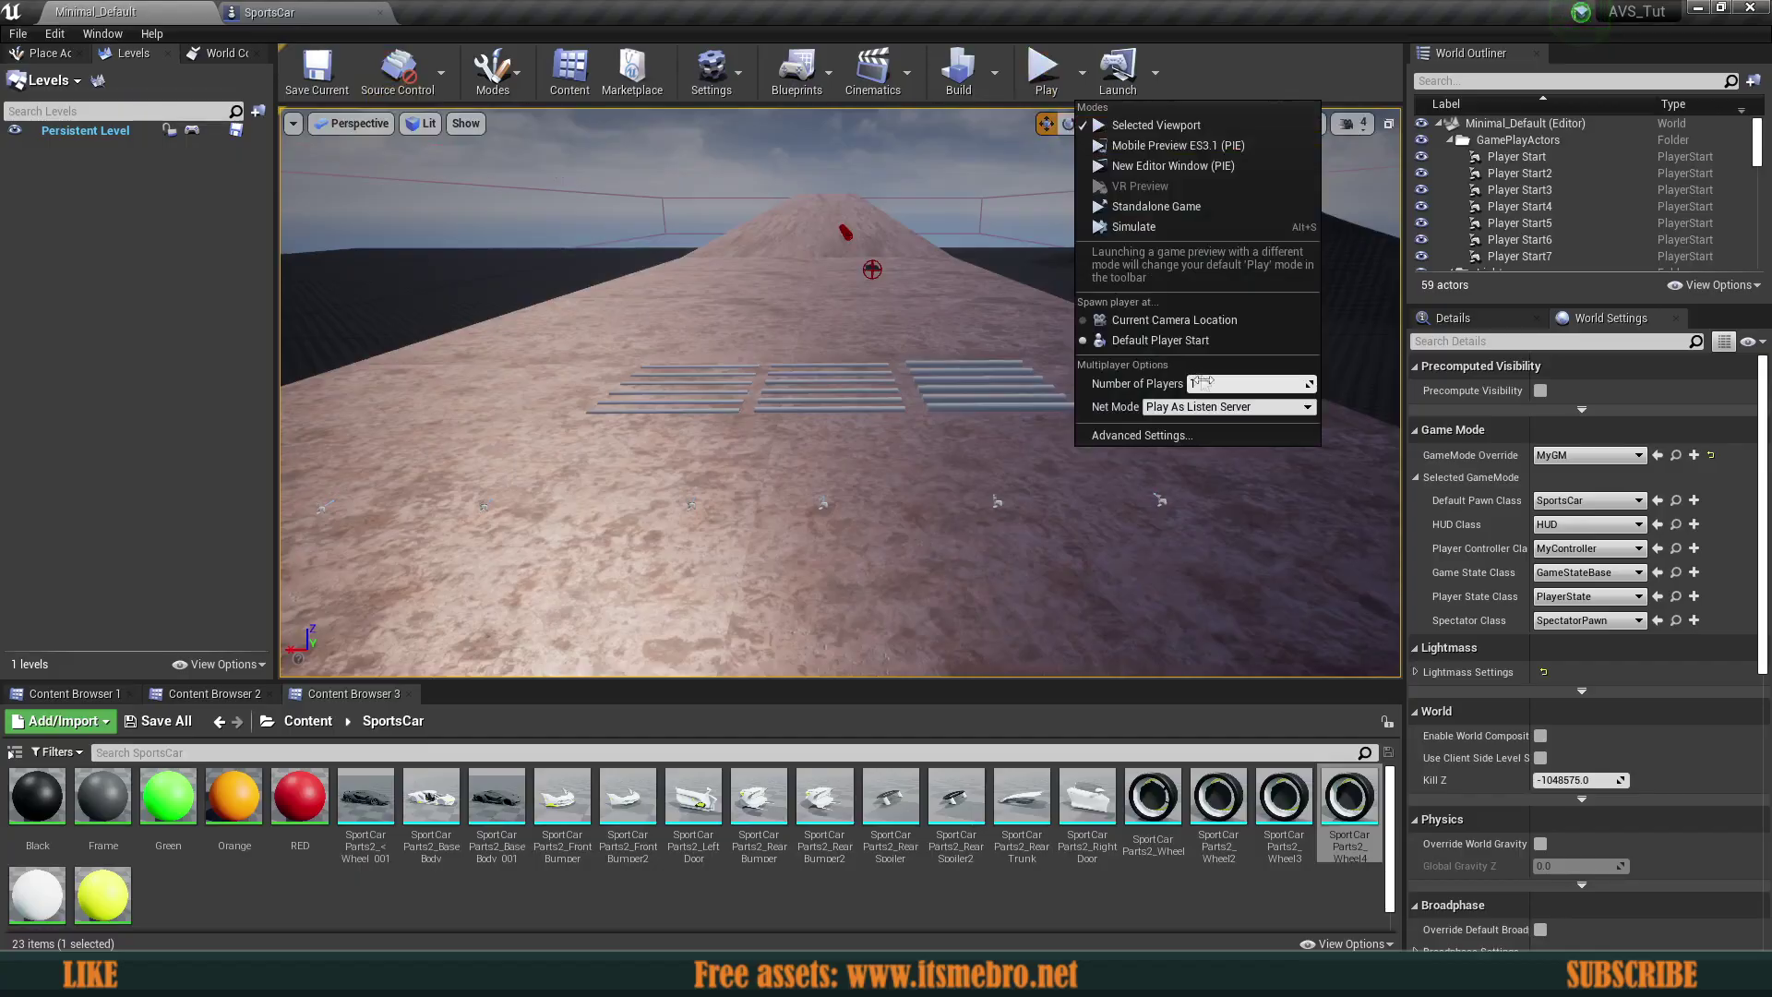
- Run a multiplayer preview of the level with a listen server and try out the sports car in both client windows
click(1117, 92)
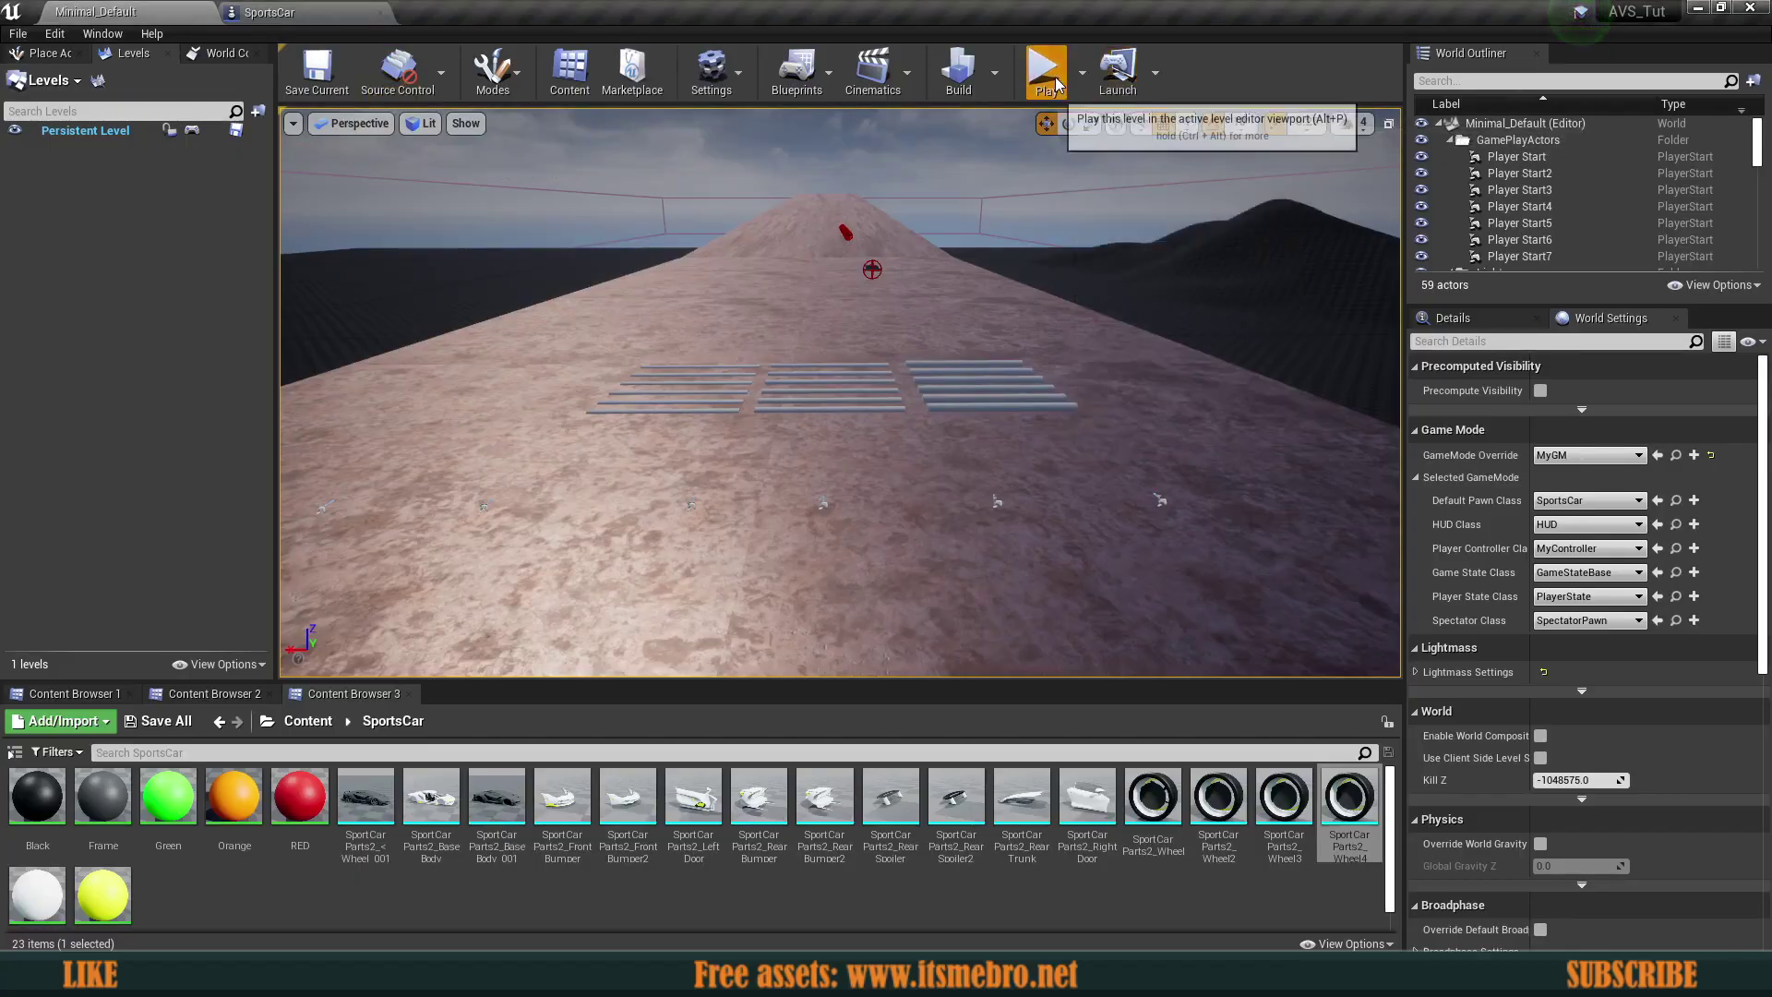
click(1046, 74)
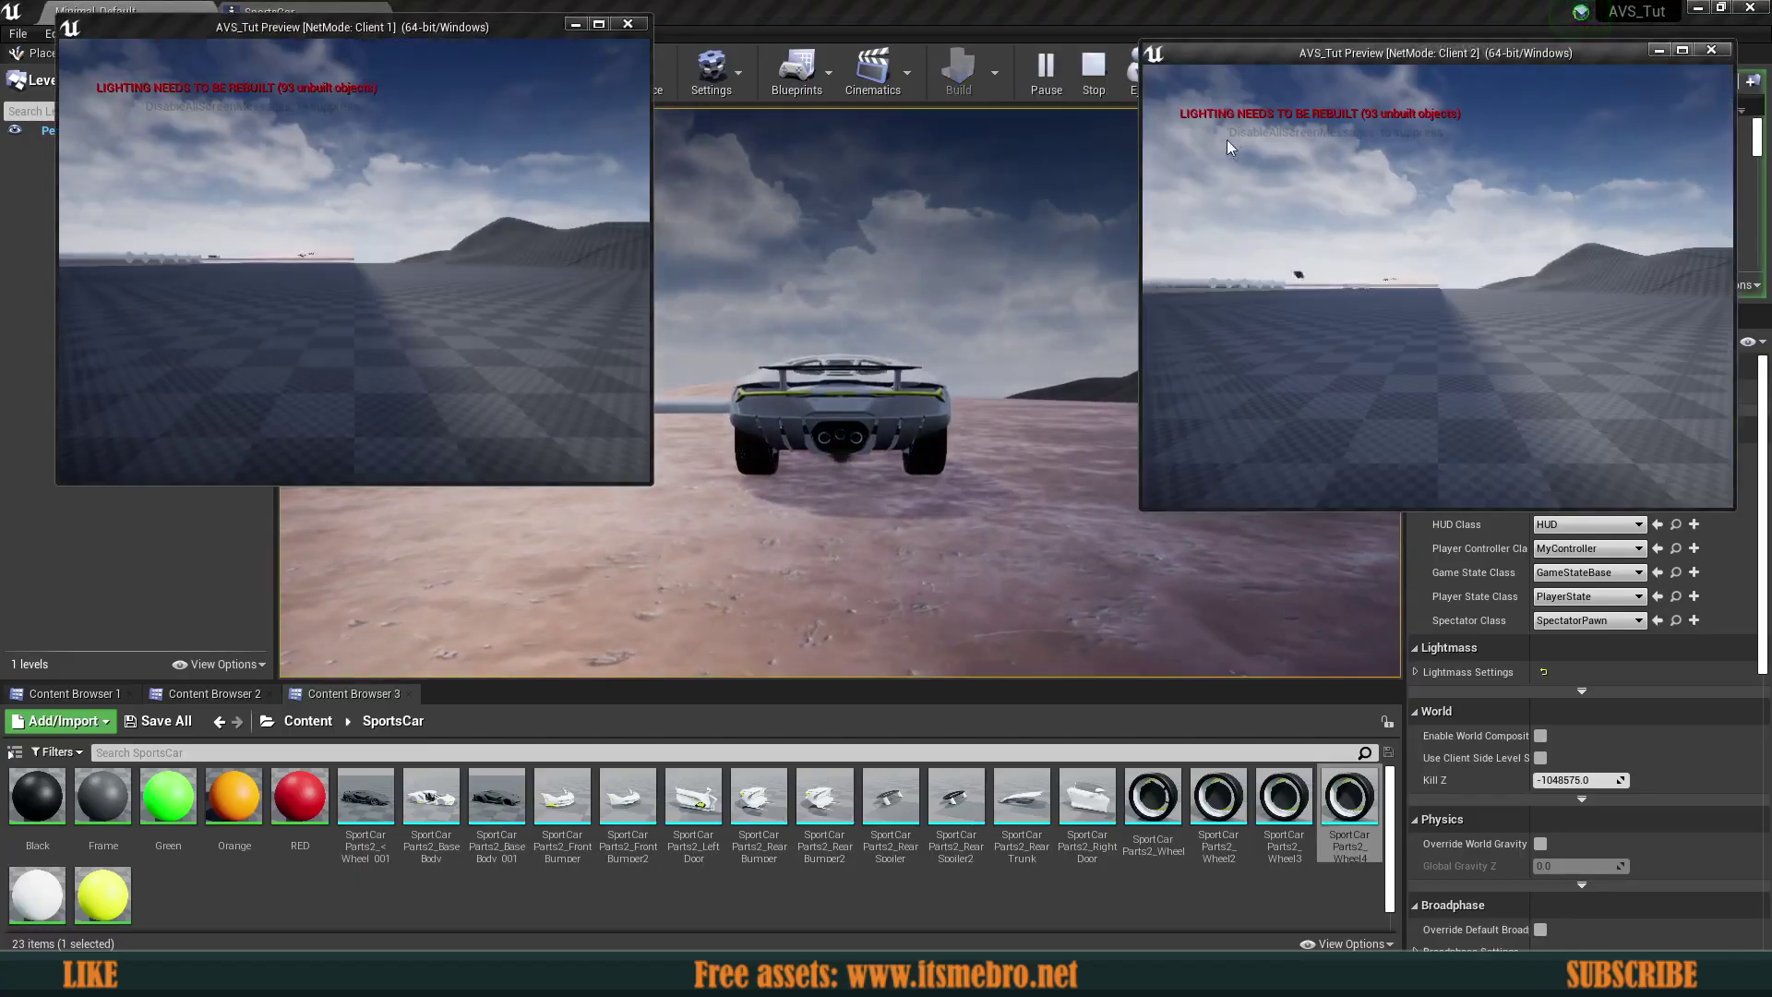
click(1299, 143)
key(w)
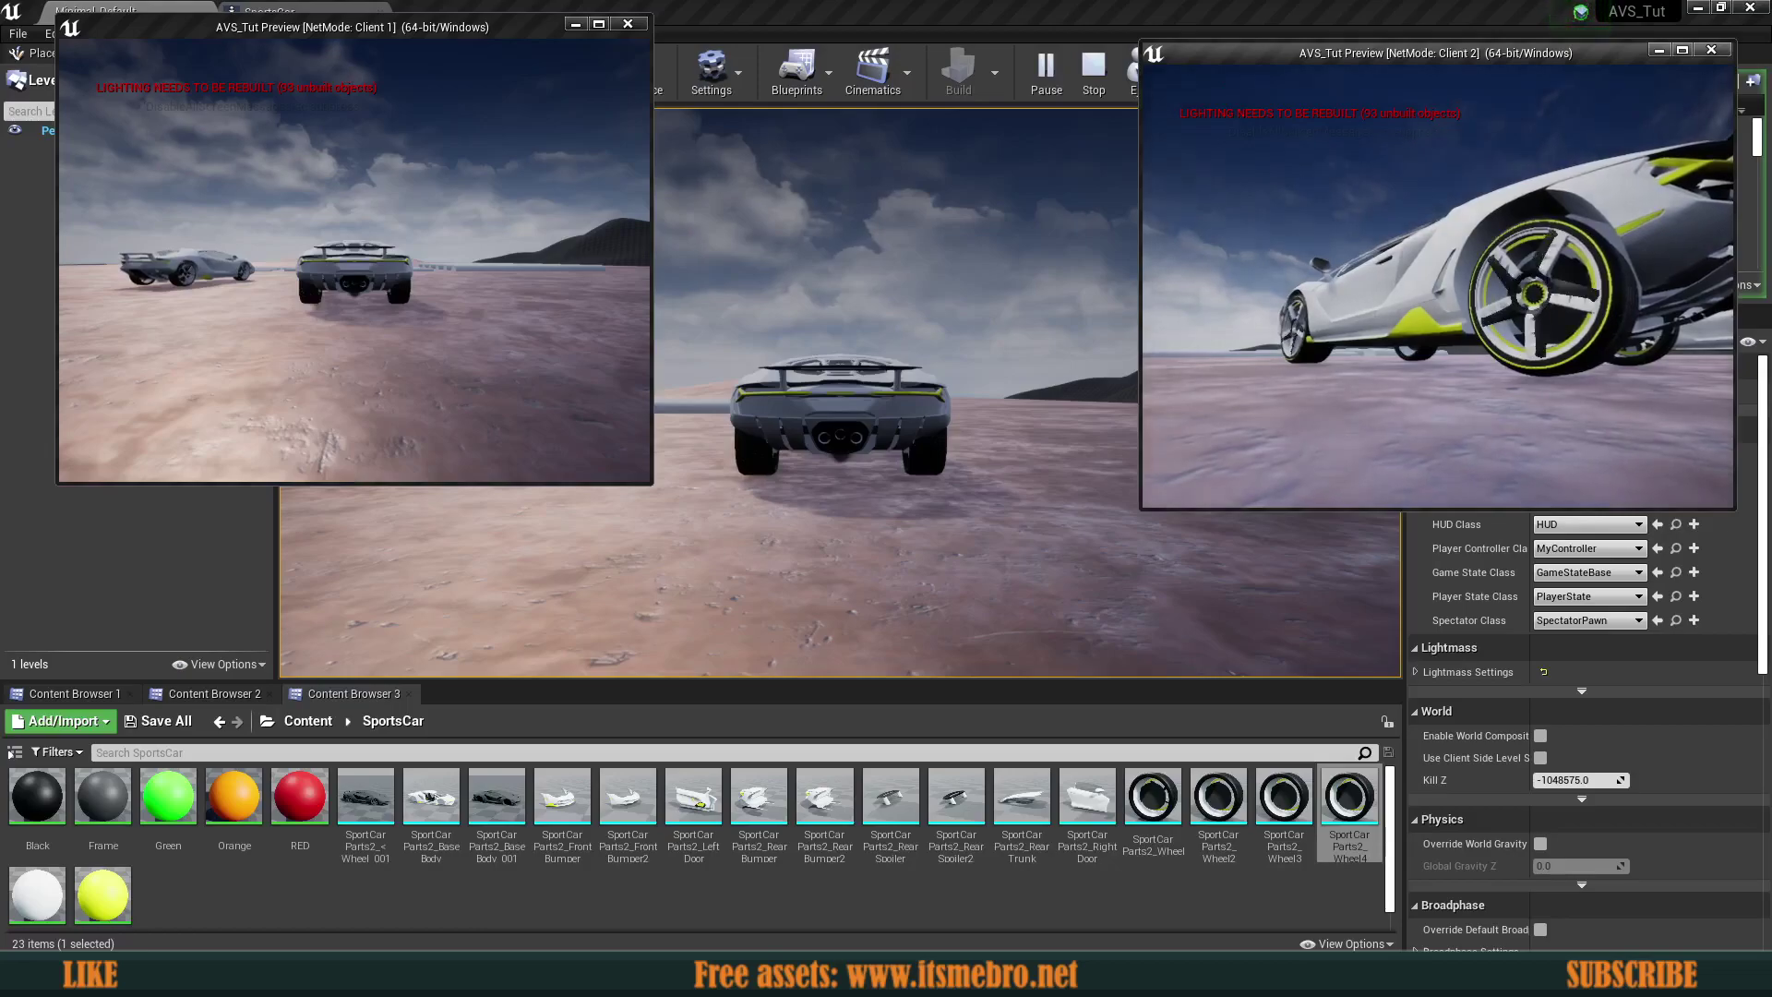
key(w)
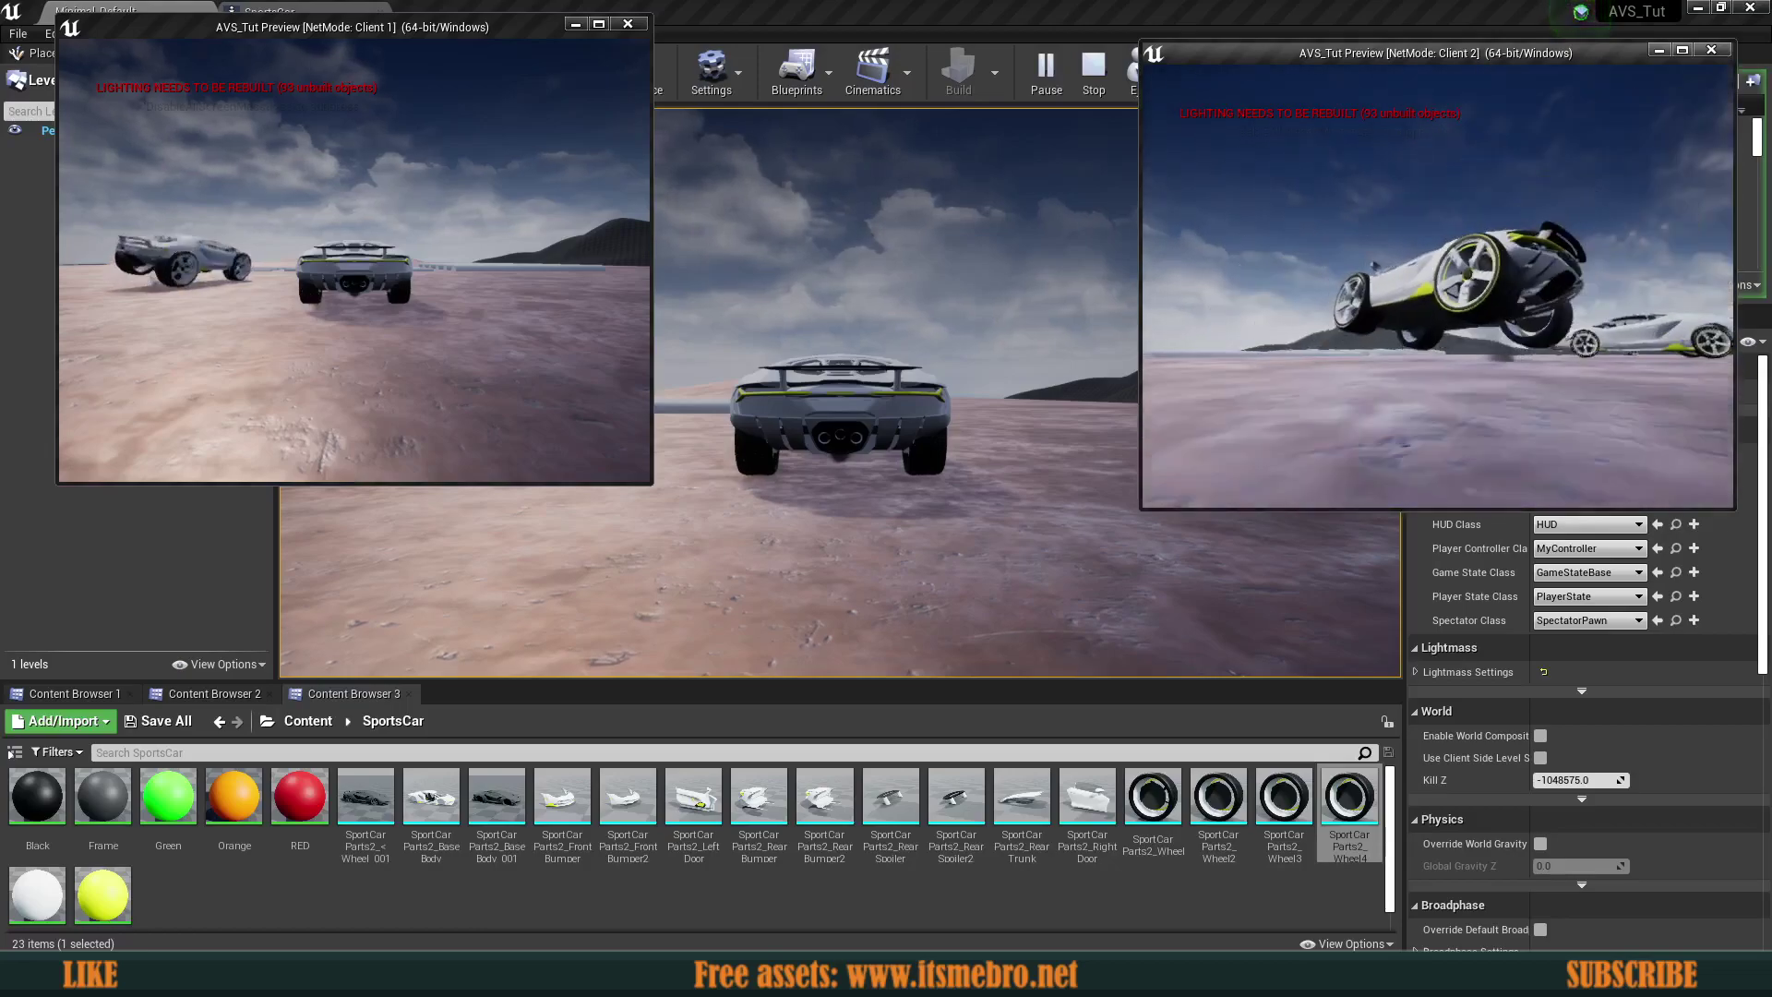
key(alt+Tab)
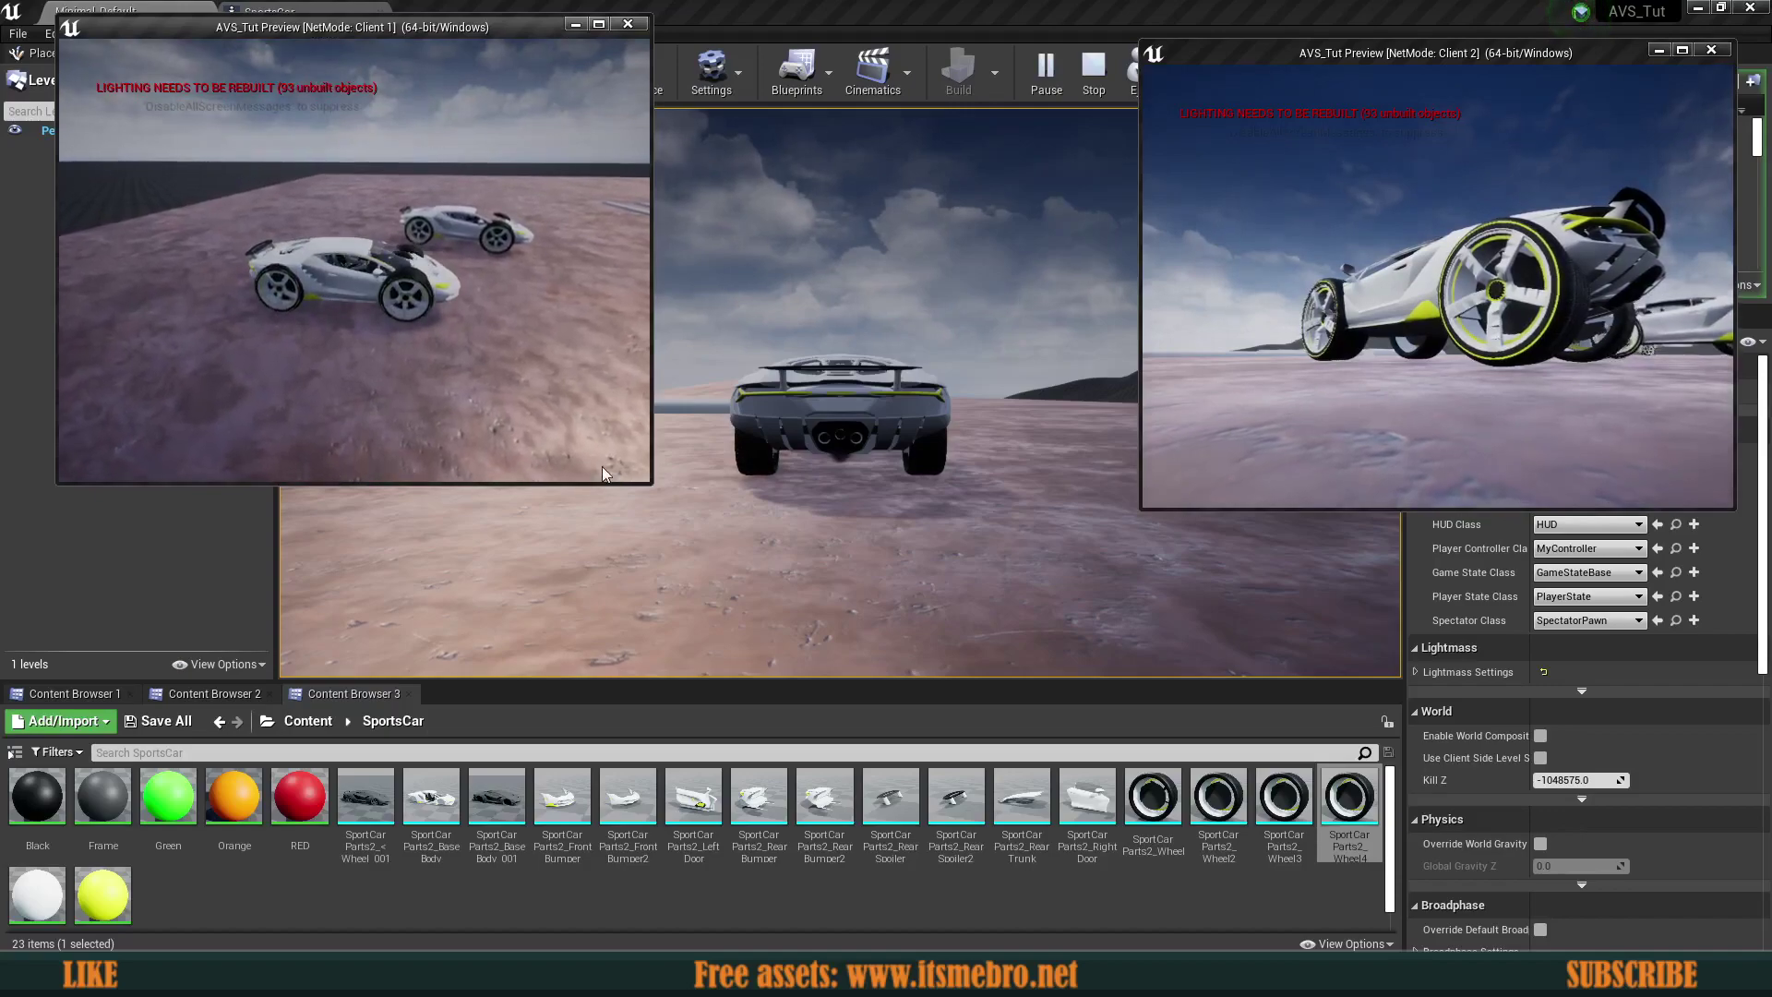
click(302, 128)
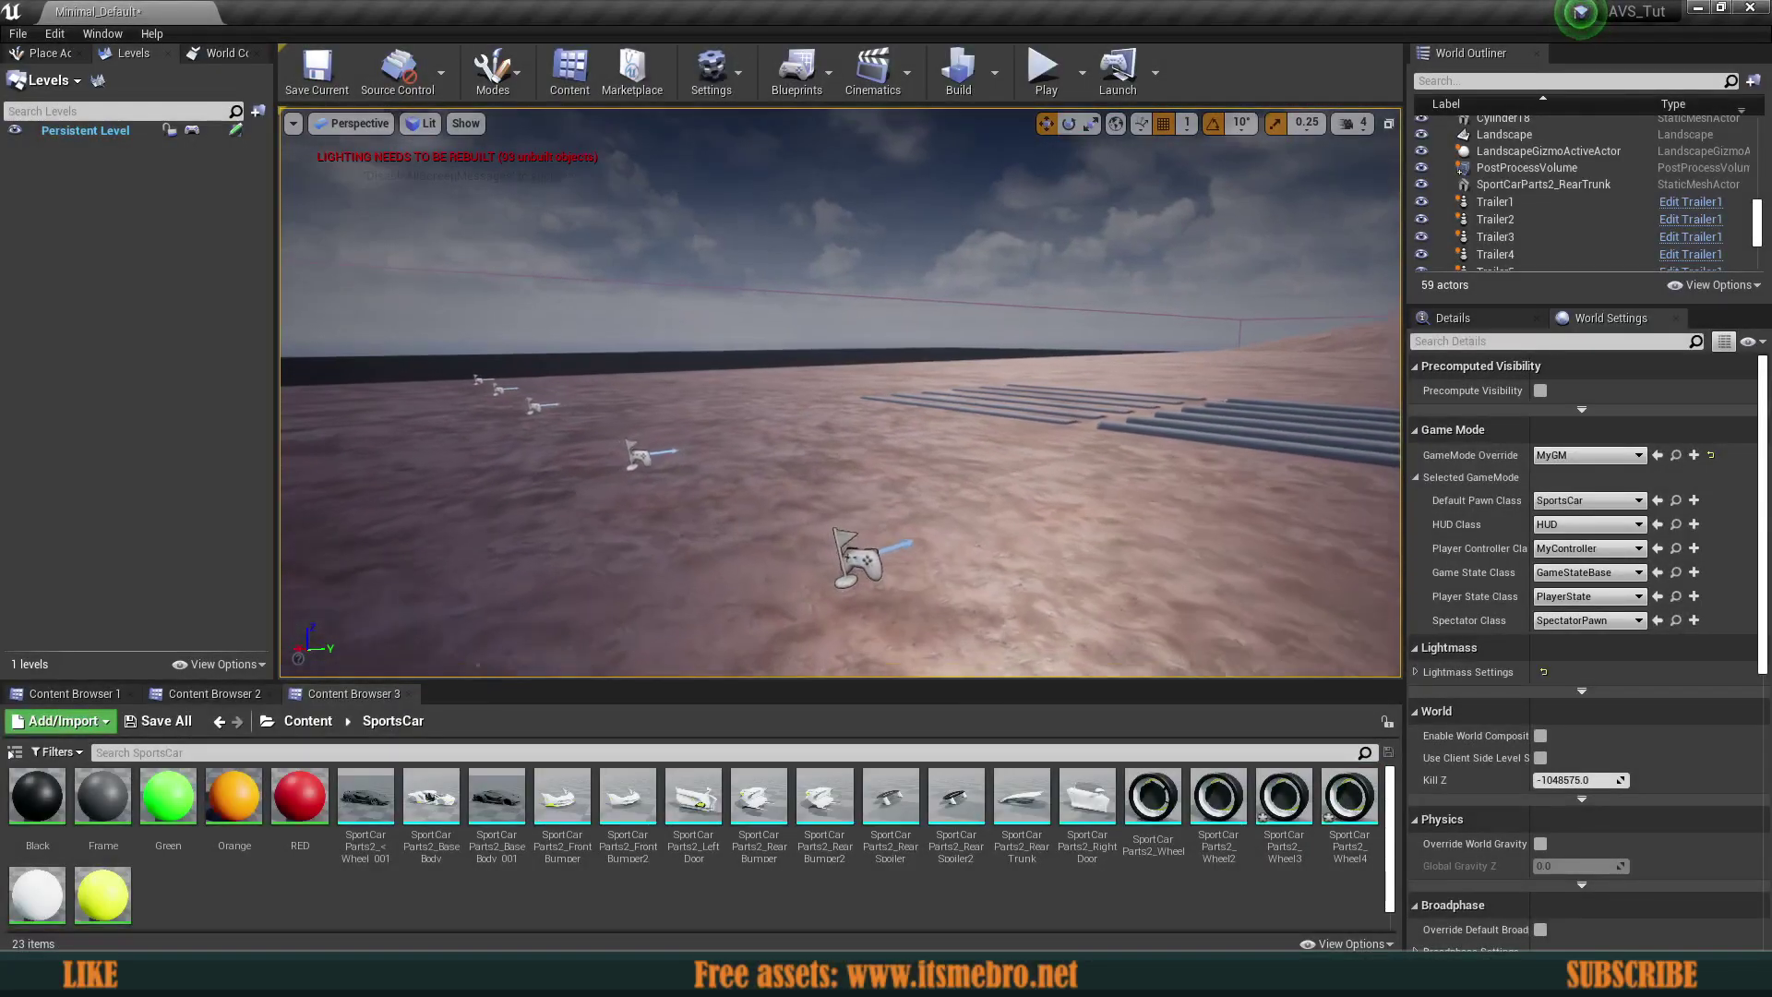
- Place the four meshes SportCarParts2_Wheel, Wheel2, Wheel3 and Wheel4 together on the ground near the player starts
click(1156, 799)
ctrl+click(1218, 798)
ctrl+click(1284, 799)
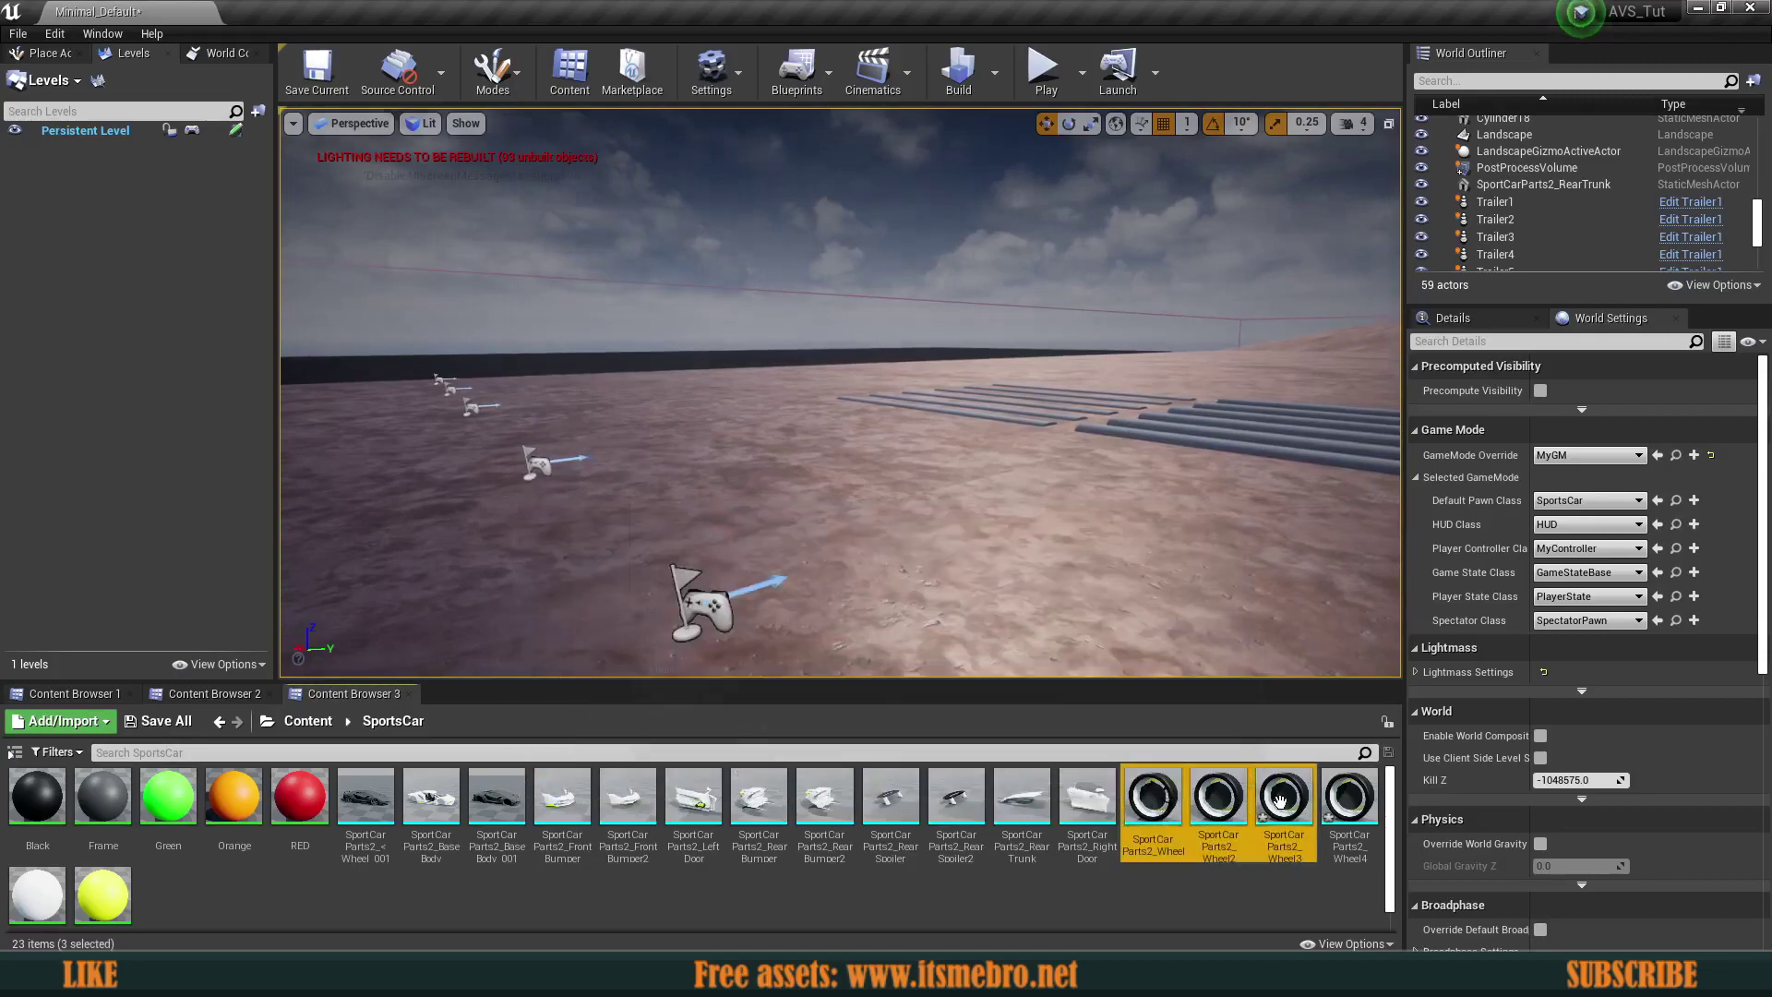
ctrl+click(1338, 801)
drag(1336, 803, 1046, 540)
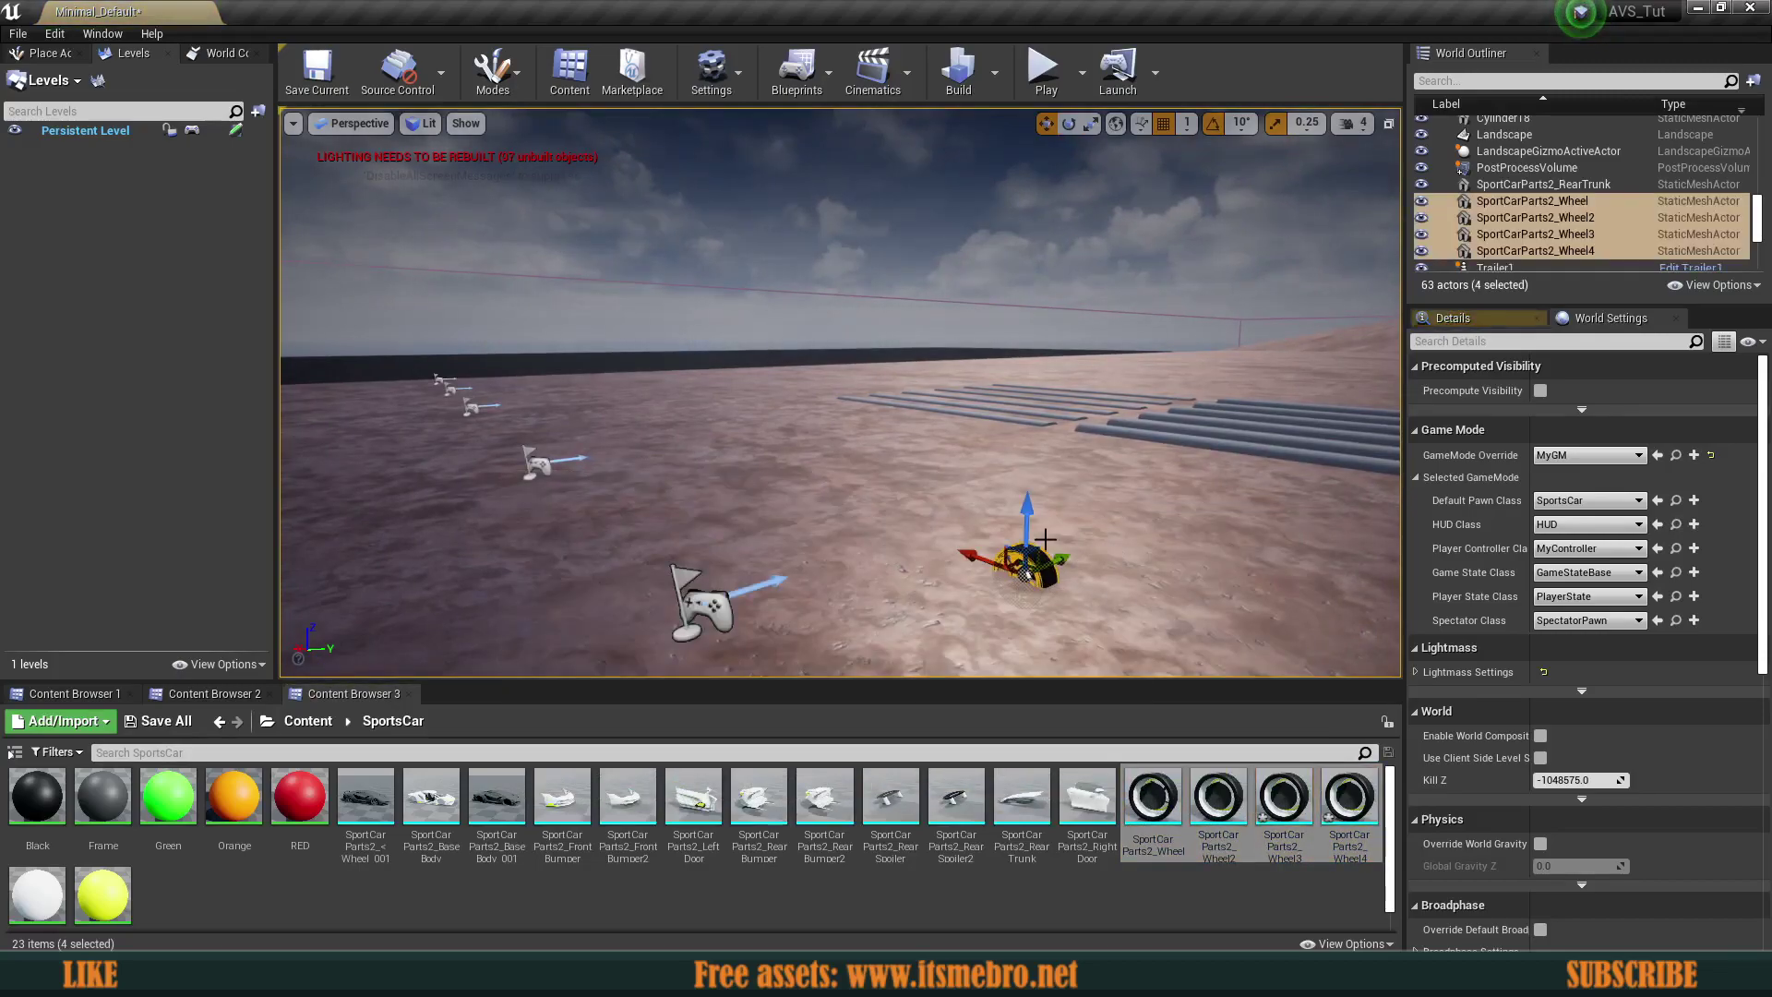
- Separate the overlapping wheels by moving Wheel4, Wheel3 and Wheel2 sideways into a row beside SportCarParts2_Wheel
right_drag(1037, 503, 1103, 503)
click(1037, 503)
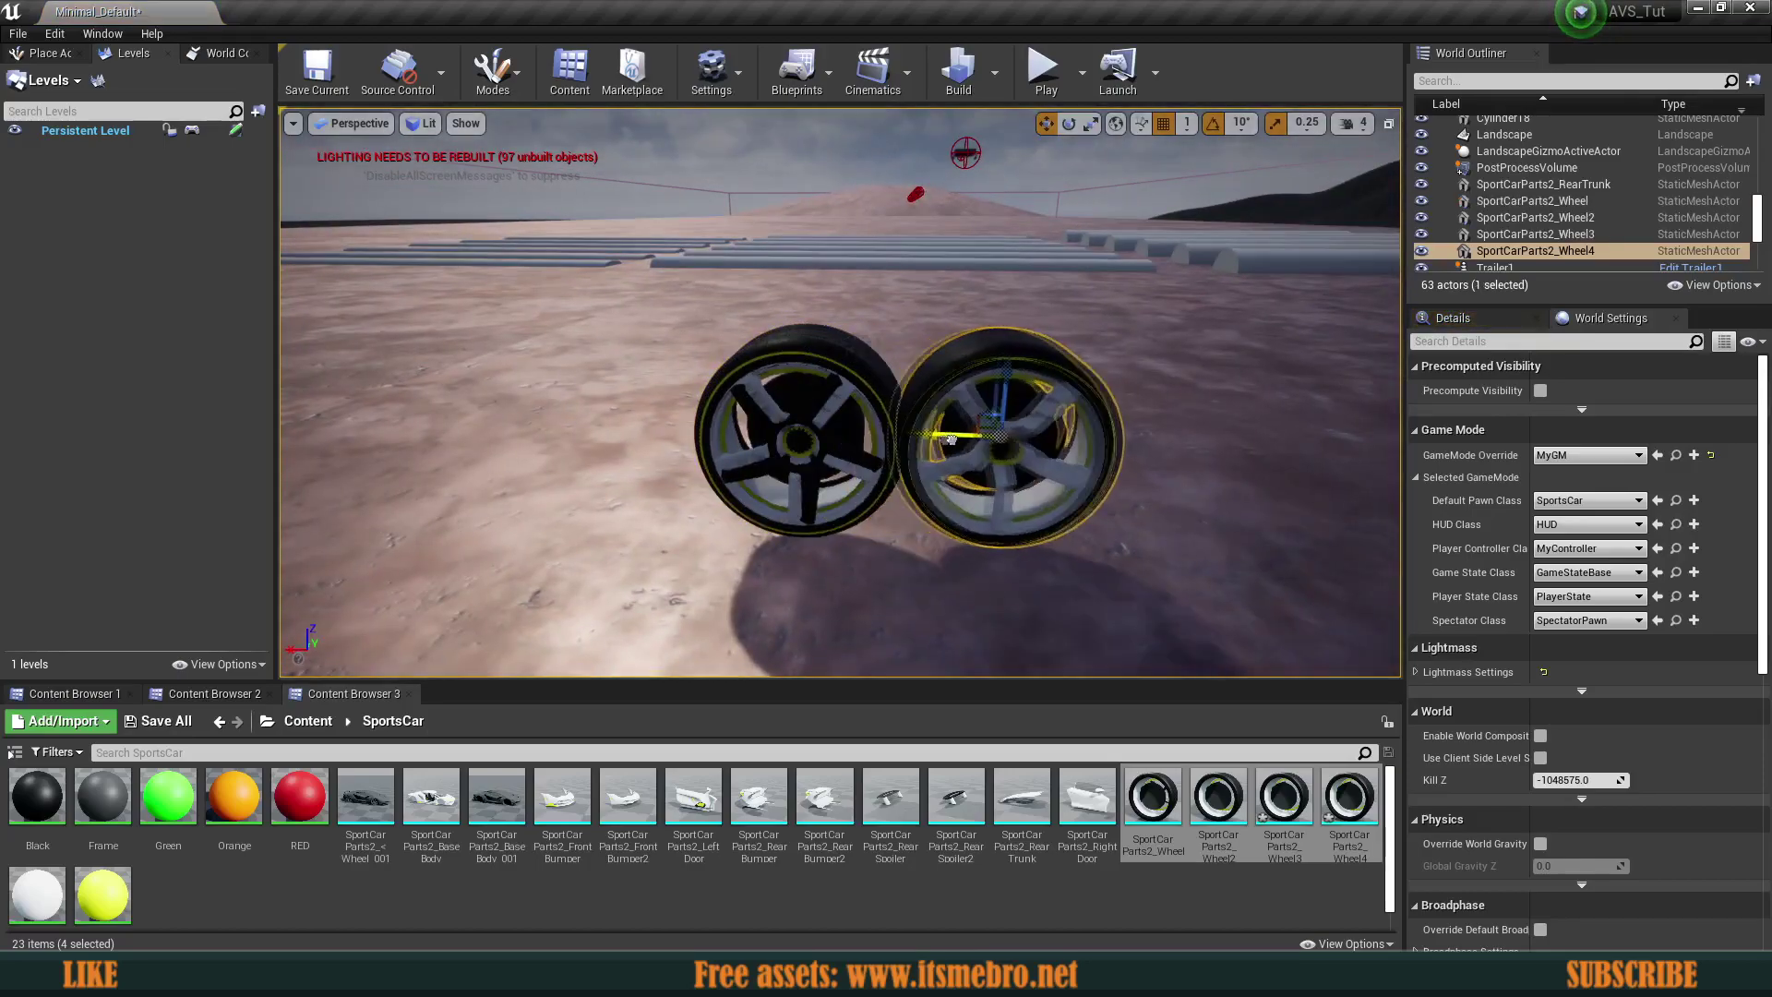
click(805, 439)
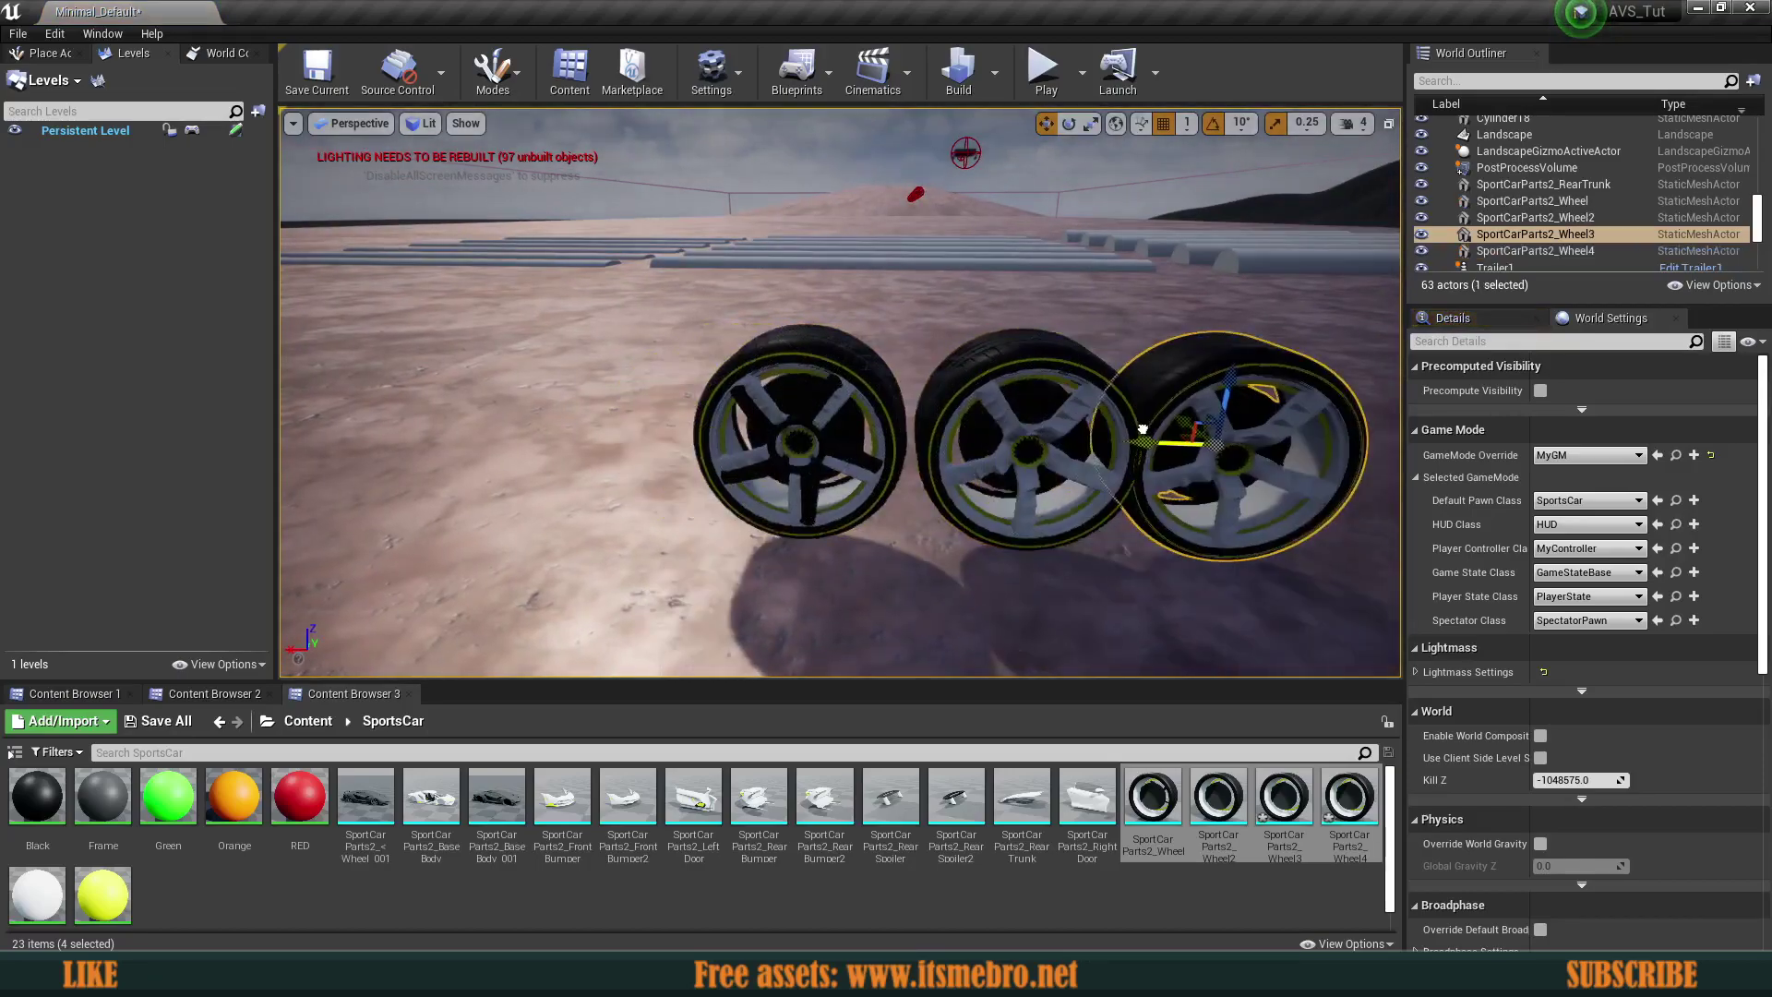
drag(1188, 437, 1179, 437)
right_drag(1180, 436, 1214, 437)
click(600, 415)
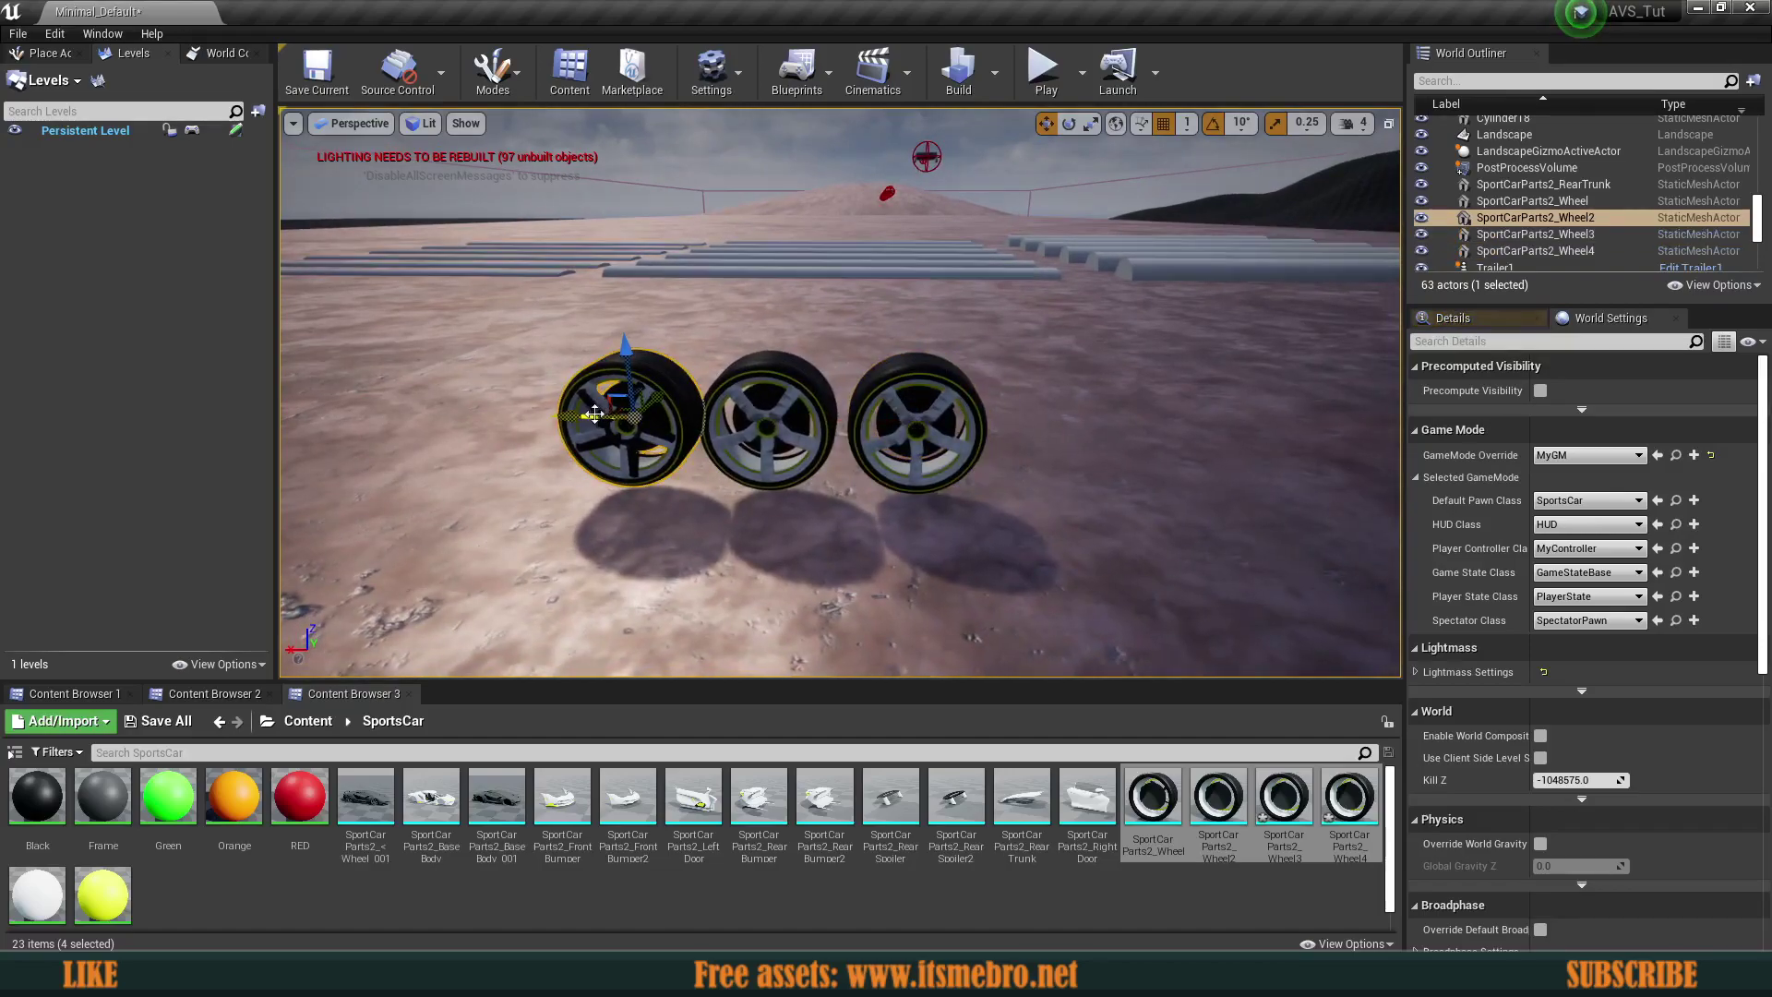
drag(1028, 436, 1021, 436)
key(w)
right_drag(1021, 437, 864, 611)
key(s)
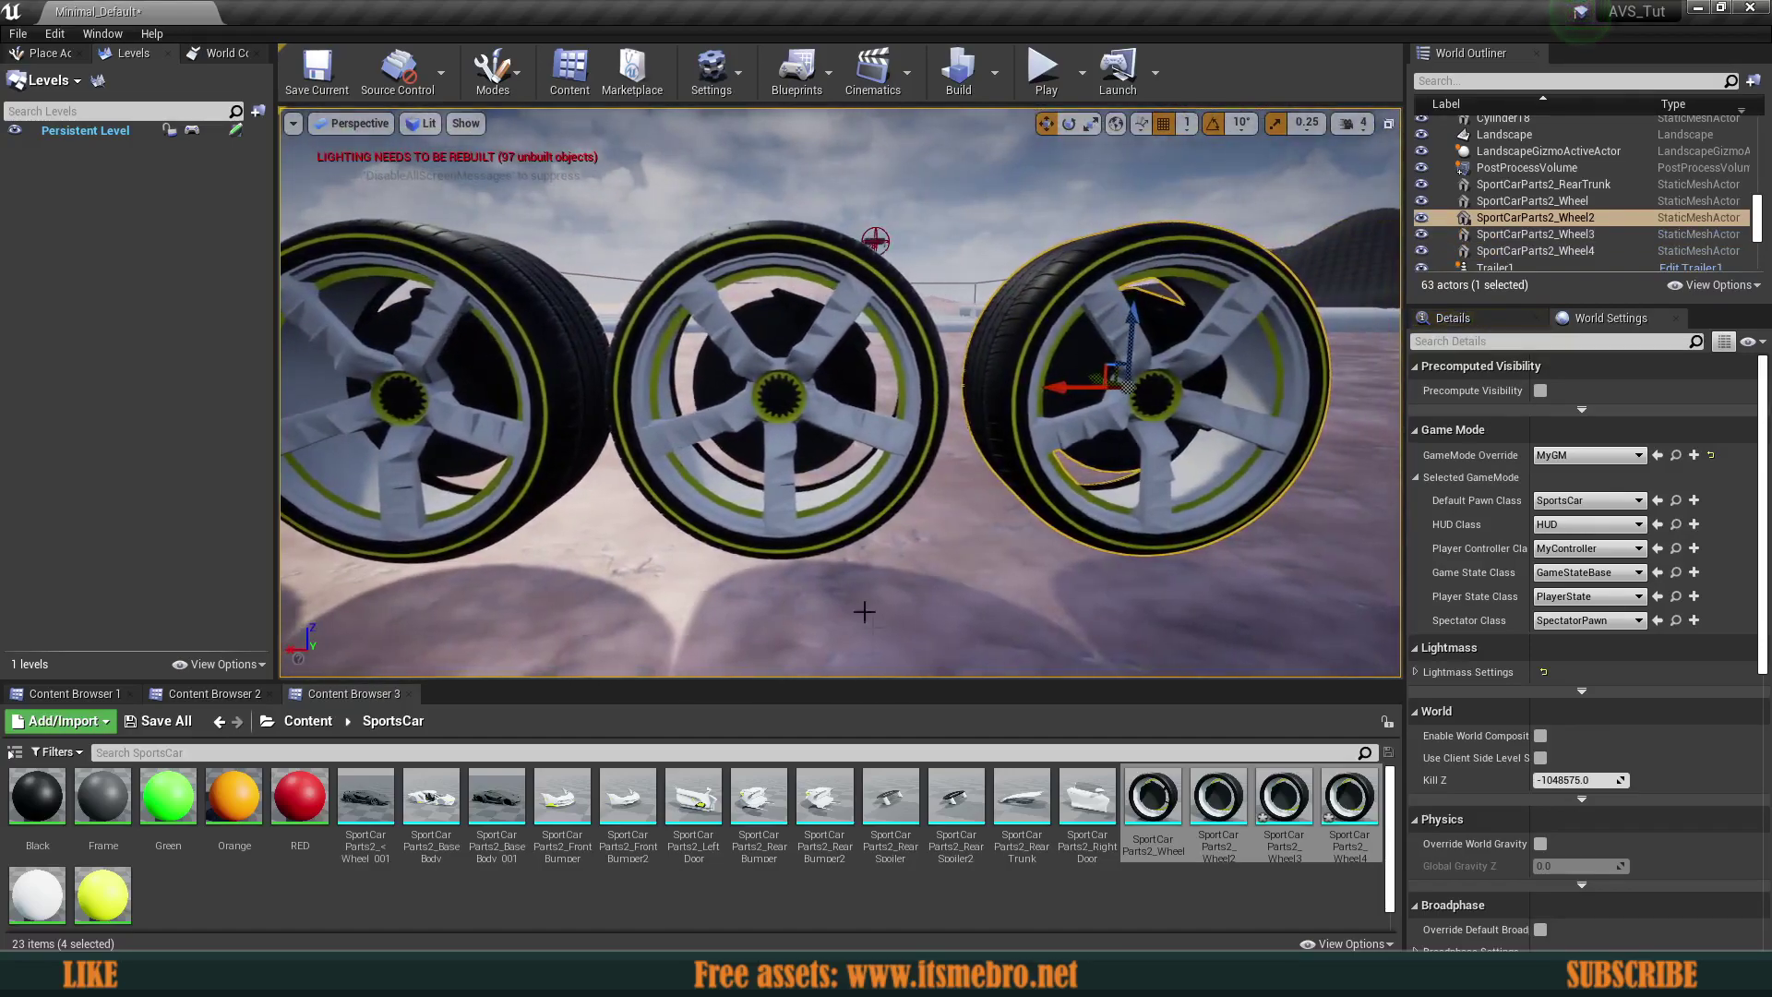
- Examine the row of four wheels in the level from several distances and compare their sizes
click(1290, 795)
click(1218, 795)
right_drag(1043, 553, 1098, 563)
key(a)
right_drag(739, 416, 785, 406)
key(a)
click(711, 406)
key(w)
key(s)
right_drag(929, 406, 928, 481)
key(w)
key(s)
key(d)
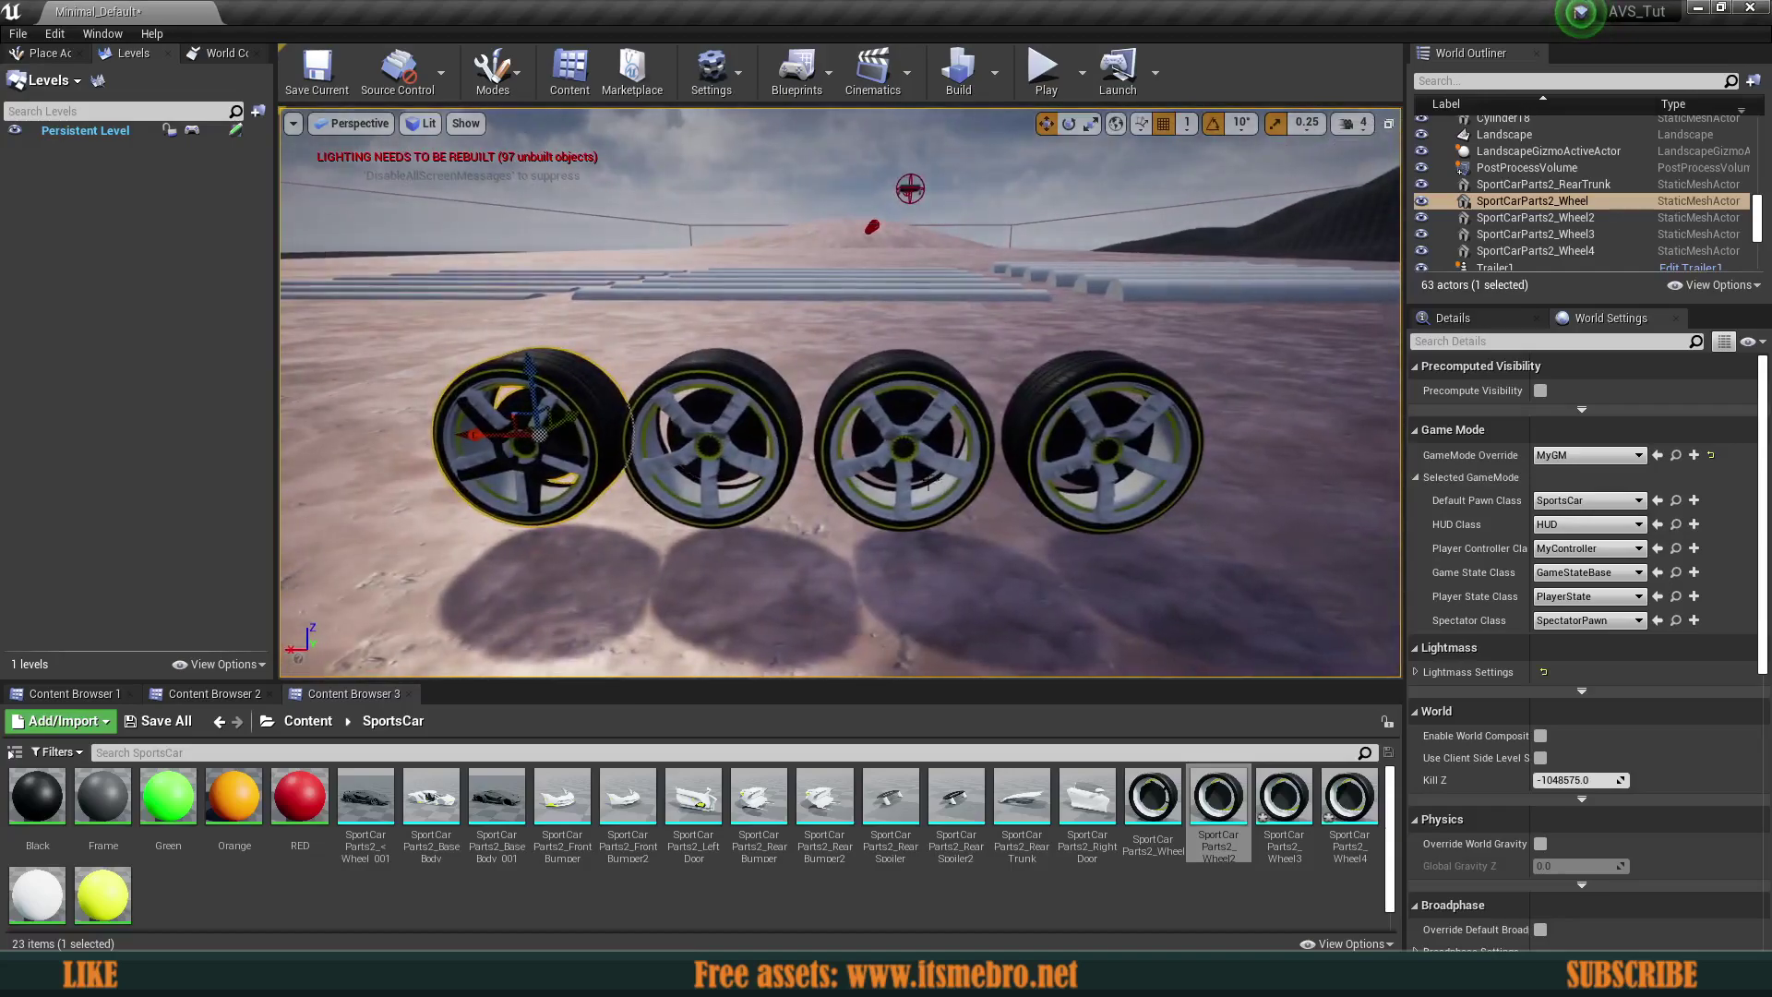
- Move Wheel2 and Wheel3 farther along the row to leave gaps between them and the other wheels
click(929, 482)
ctrl+click(1101, 456)
right_drag(999, 564, 999, 564)
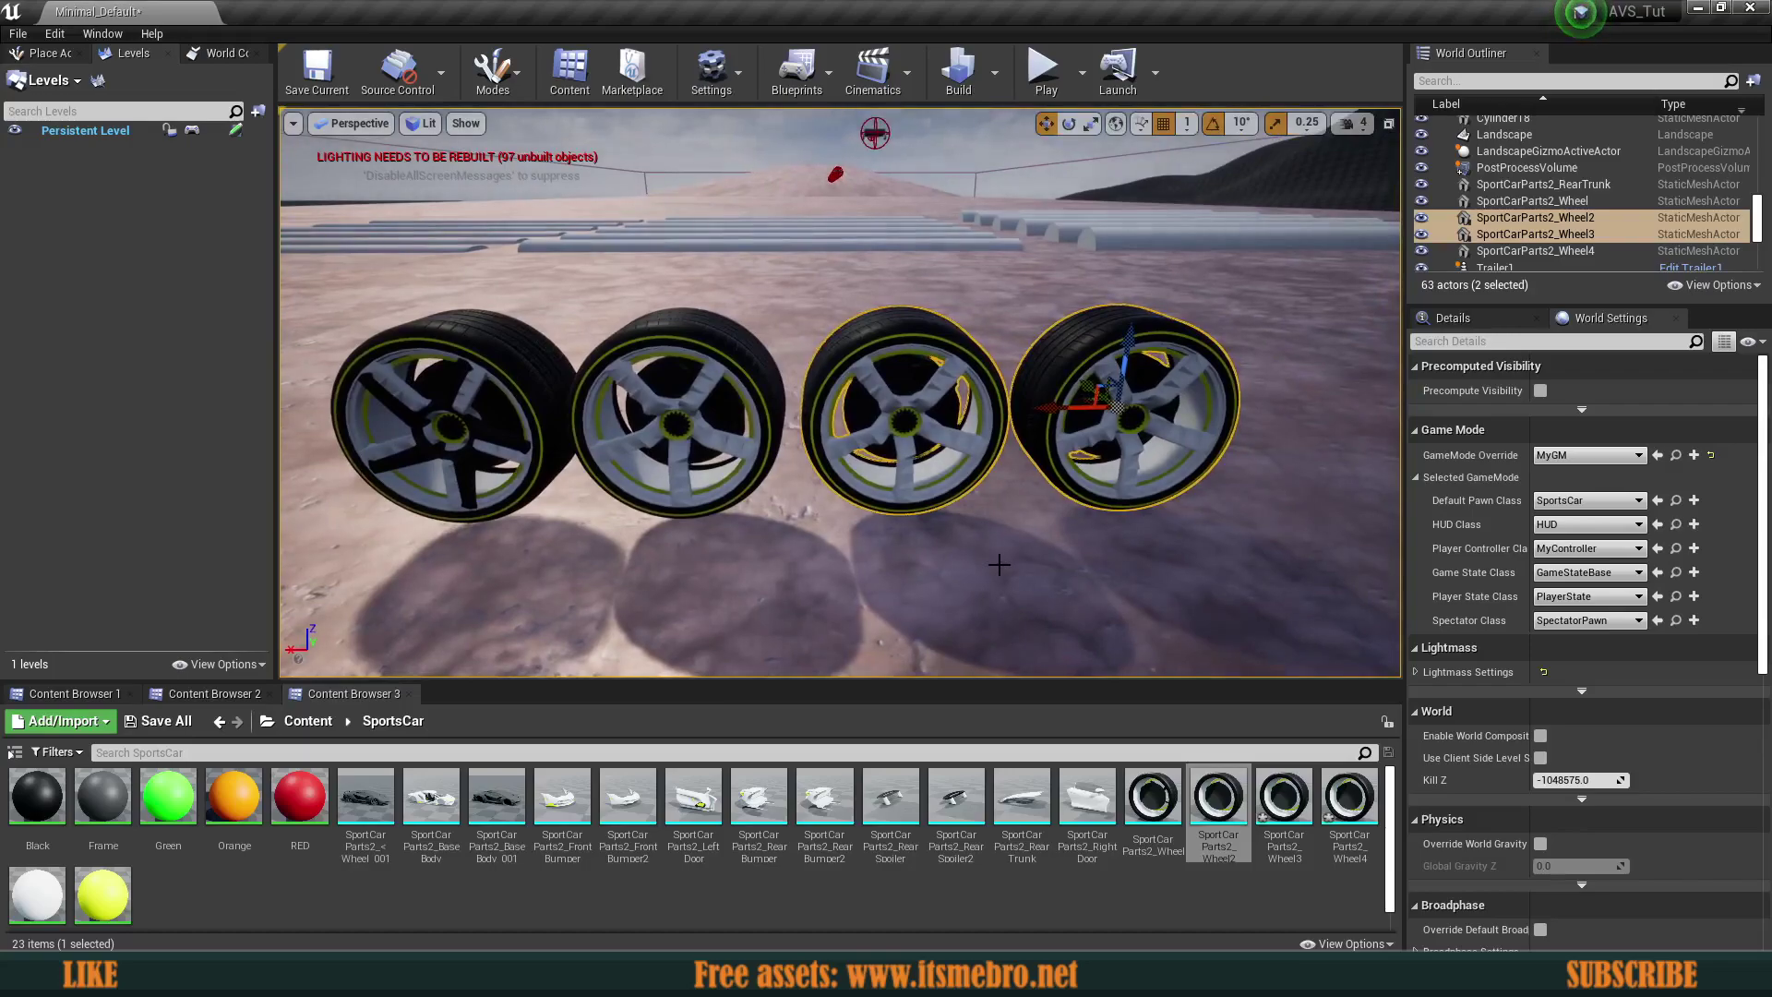
right_drag(999, 564, 999, 564)
click(1050, 449)
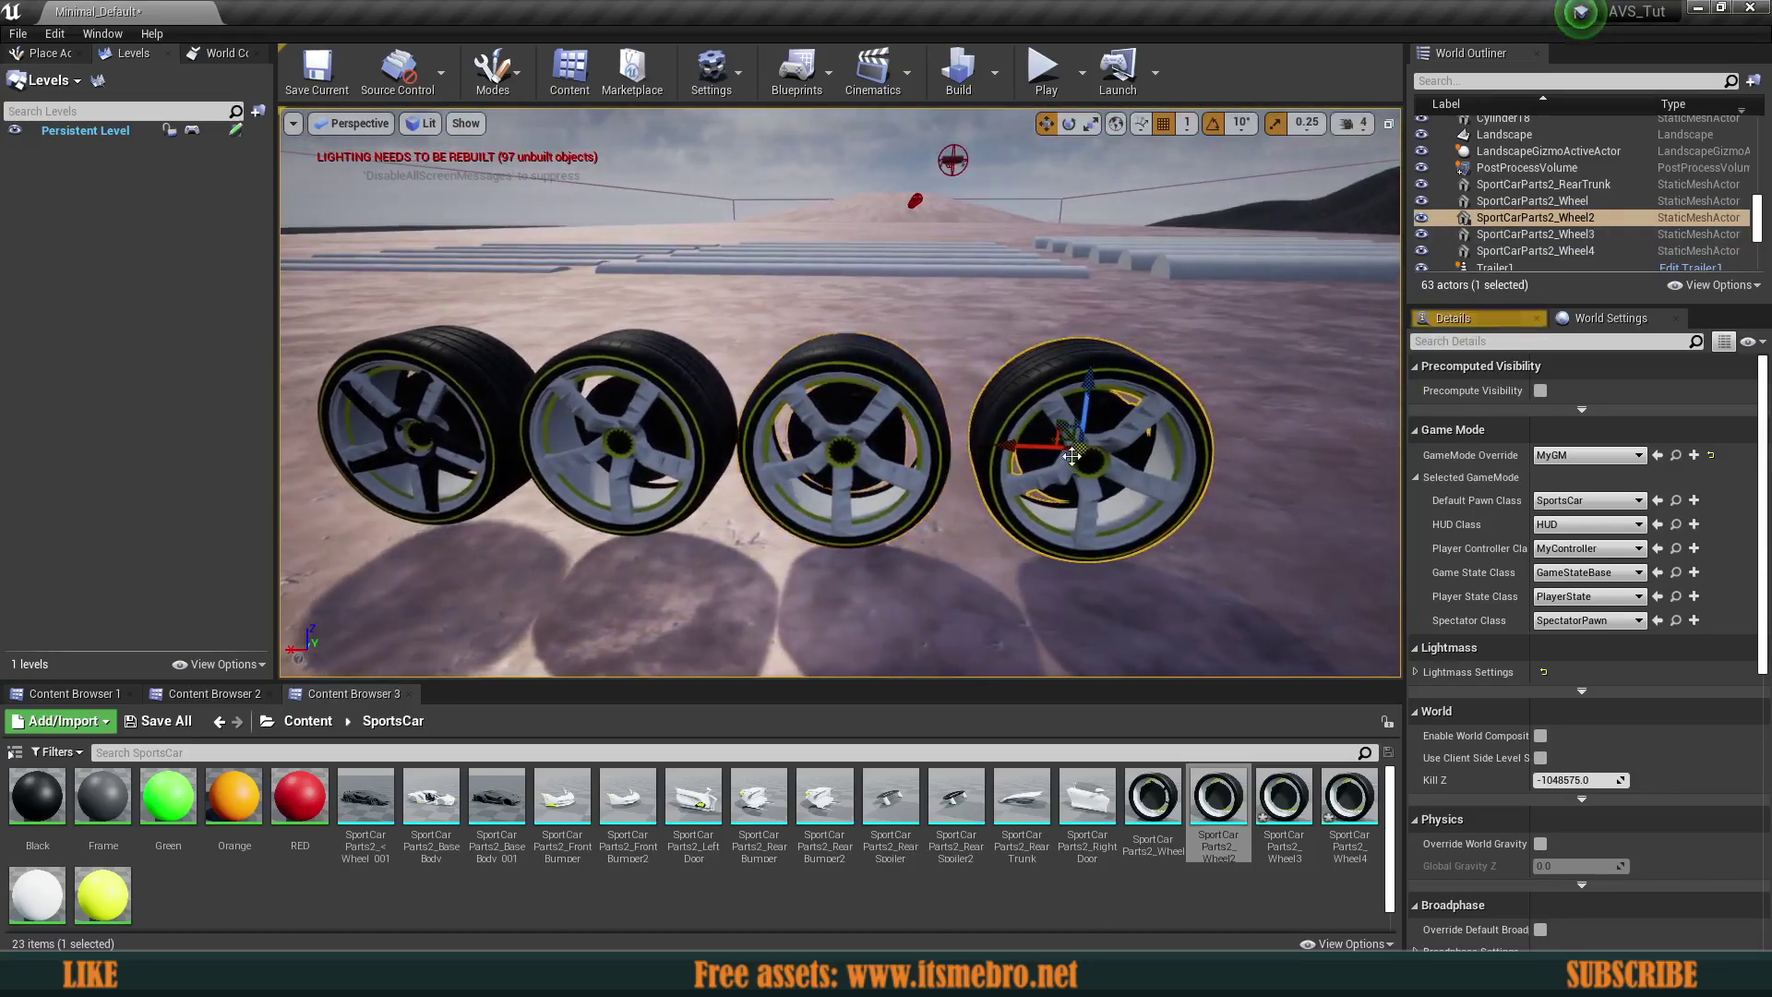
drag(1050, 449, 1136, 449)
click(844, 462)
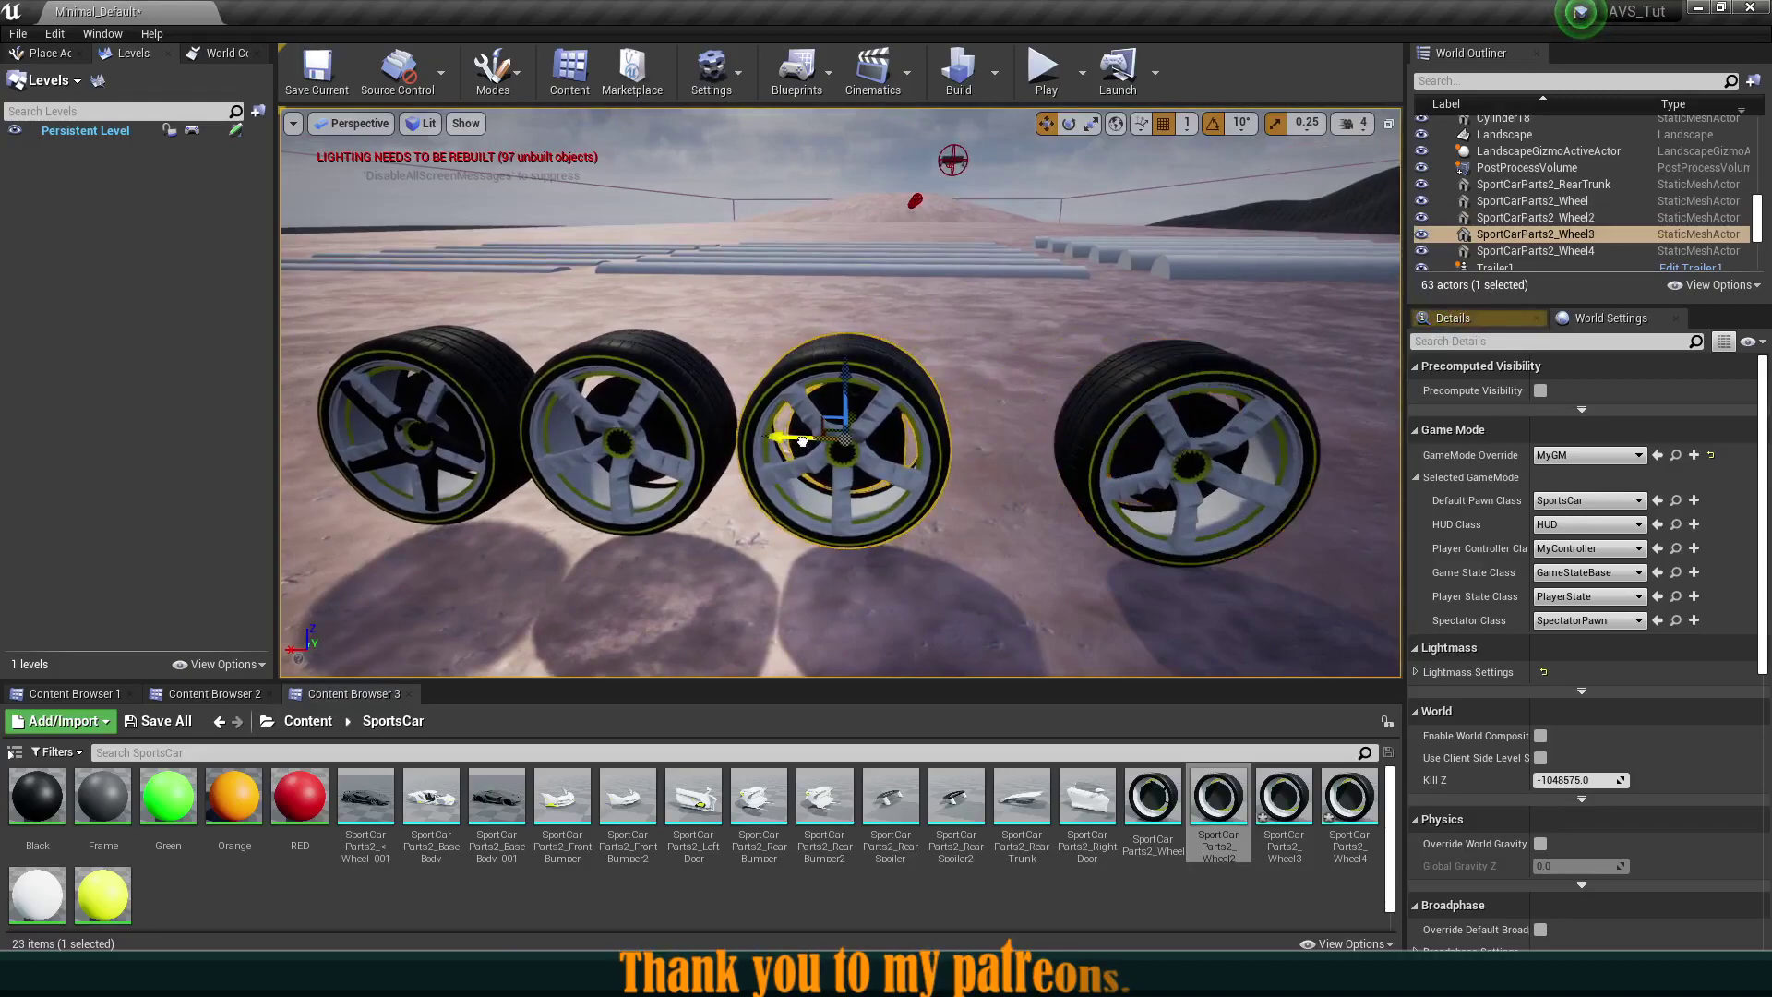
drag(800, 445, 833, 445)
click(1134, 445)
drag(1118, 445, 1143, 445)
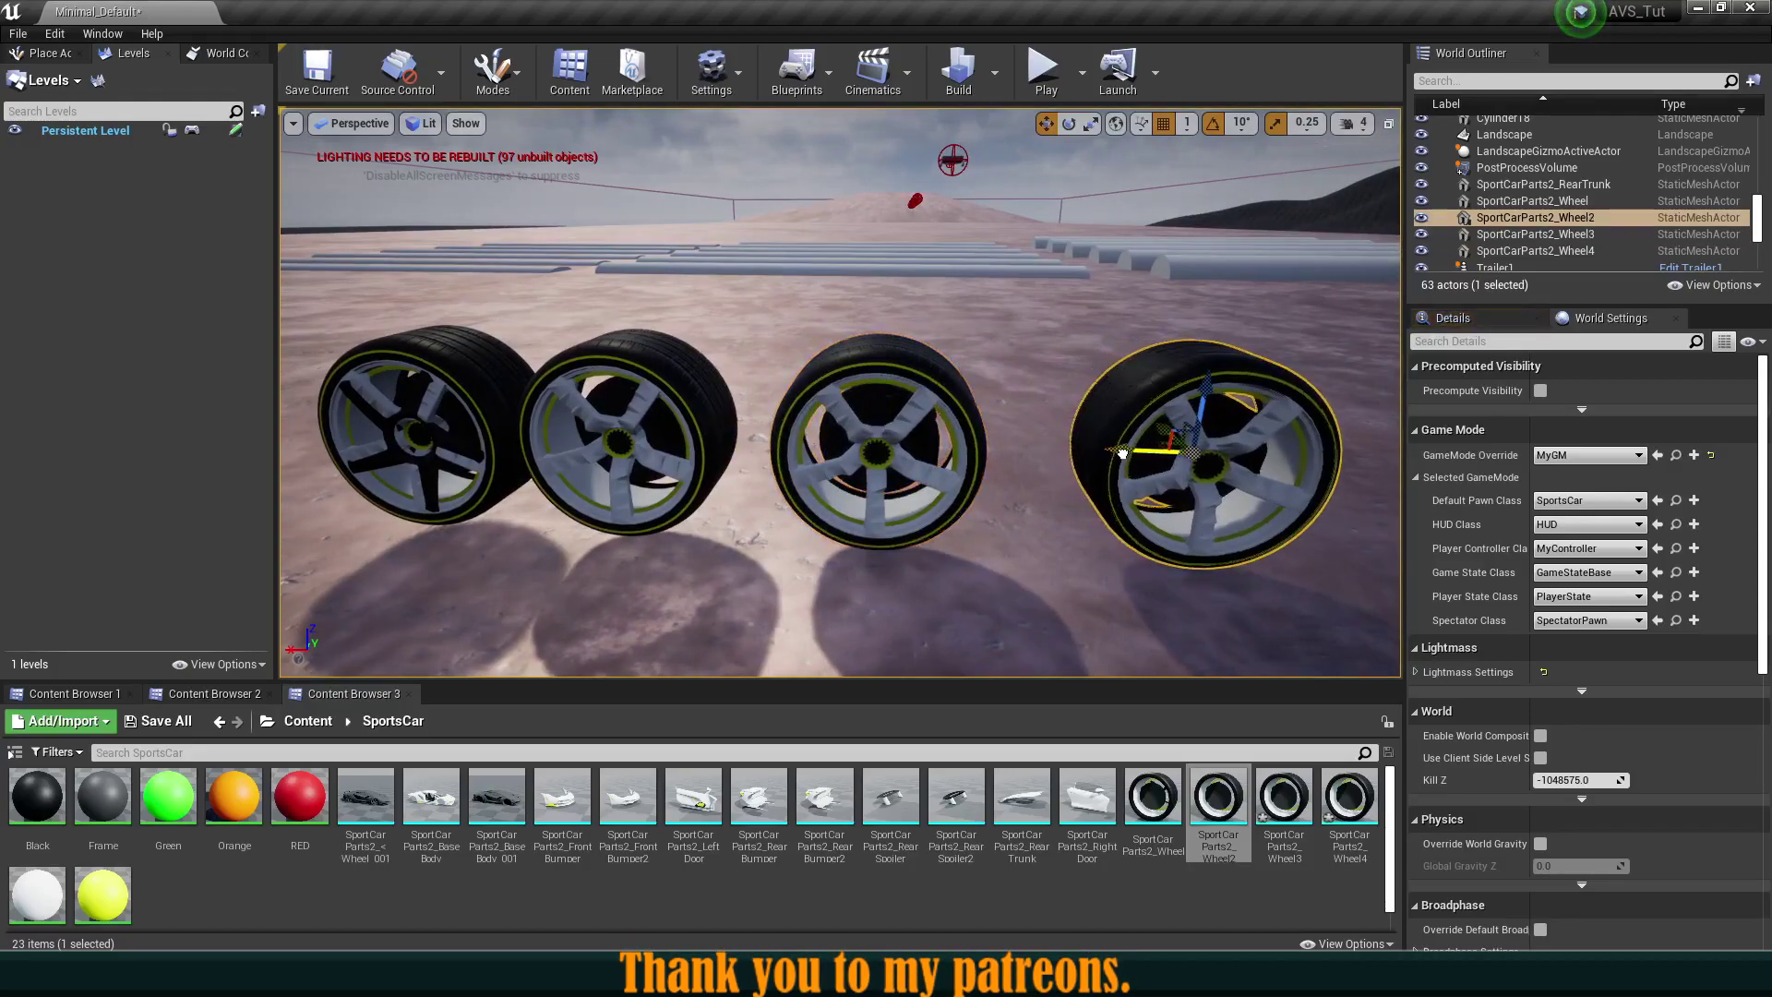
- Open the SportCarParts2_Wheel3 static mesh for editing and inspect its approximate size and wheel face
click(1064, 897)
mouse_move(1016, 554)
right_down()
mouse_move(1016, 452)
mouse_move(1015, 545)
right_up()
right_drag(1191, 462, 1191, 461)
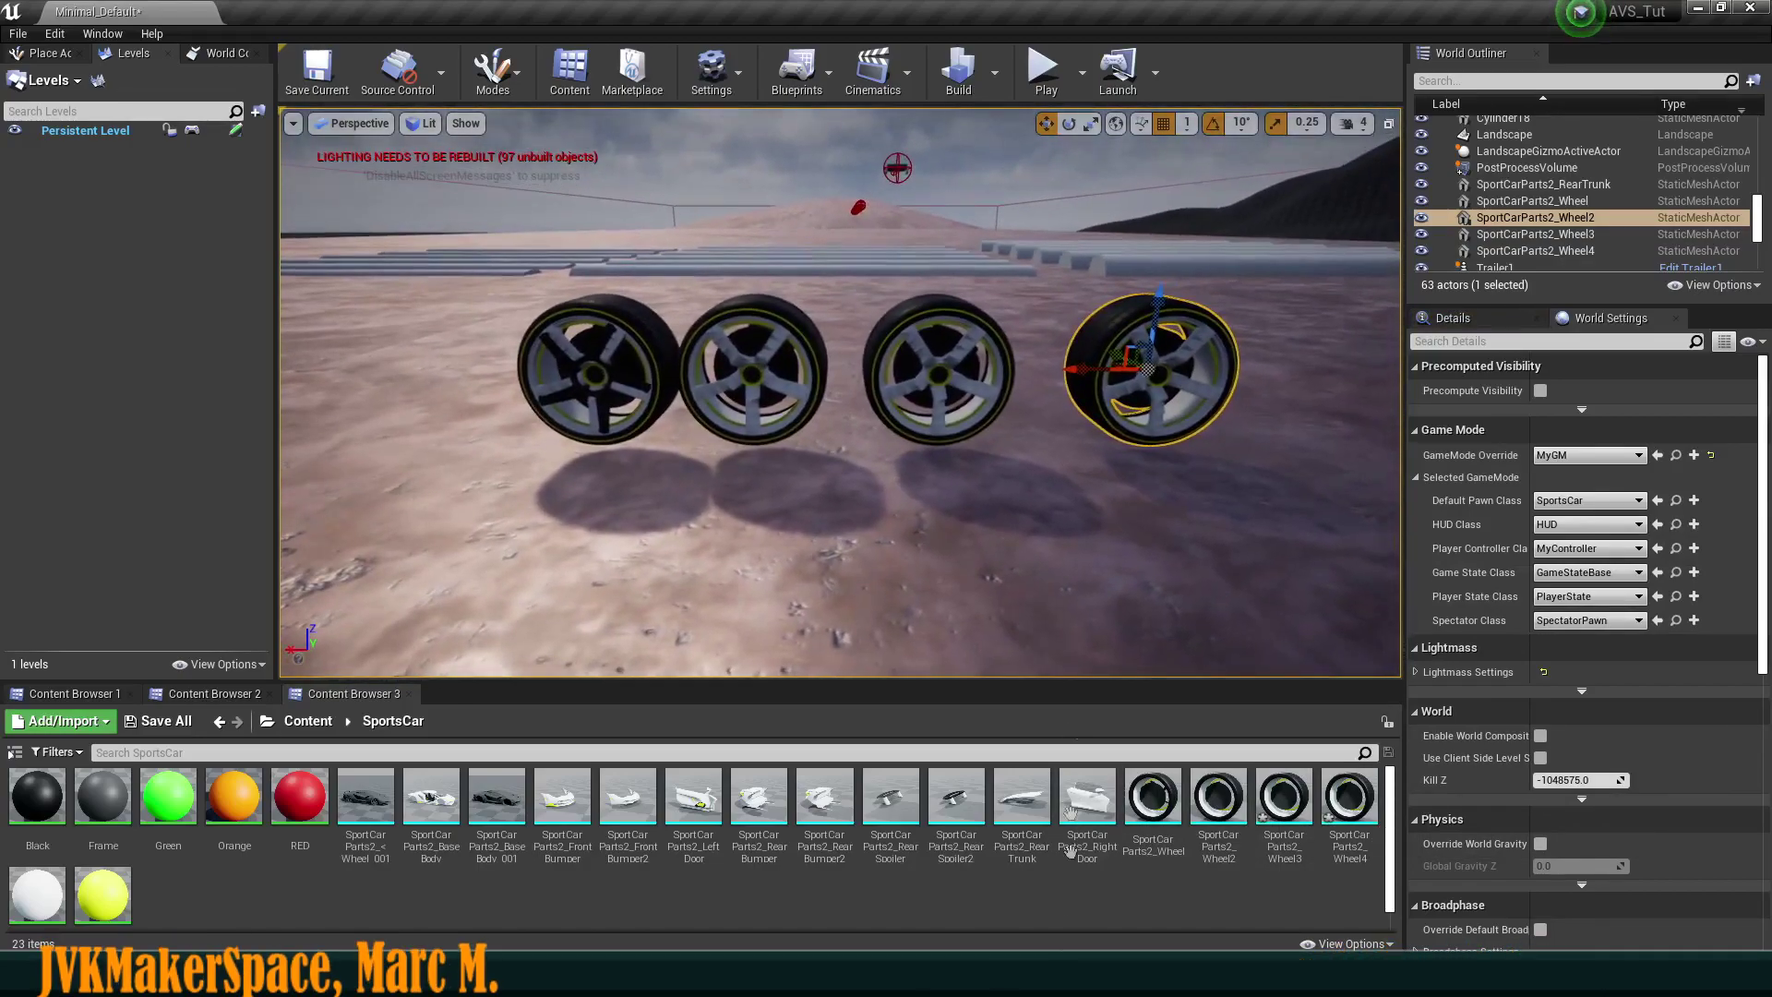
click(1274, 806)
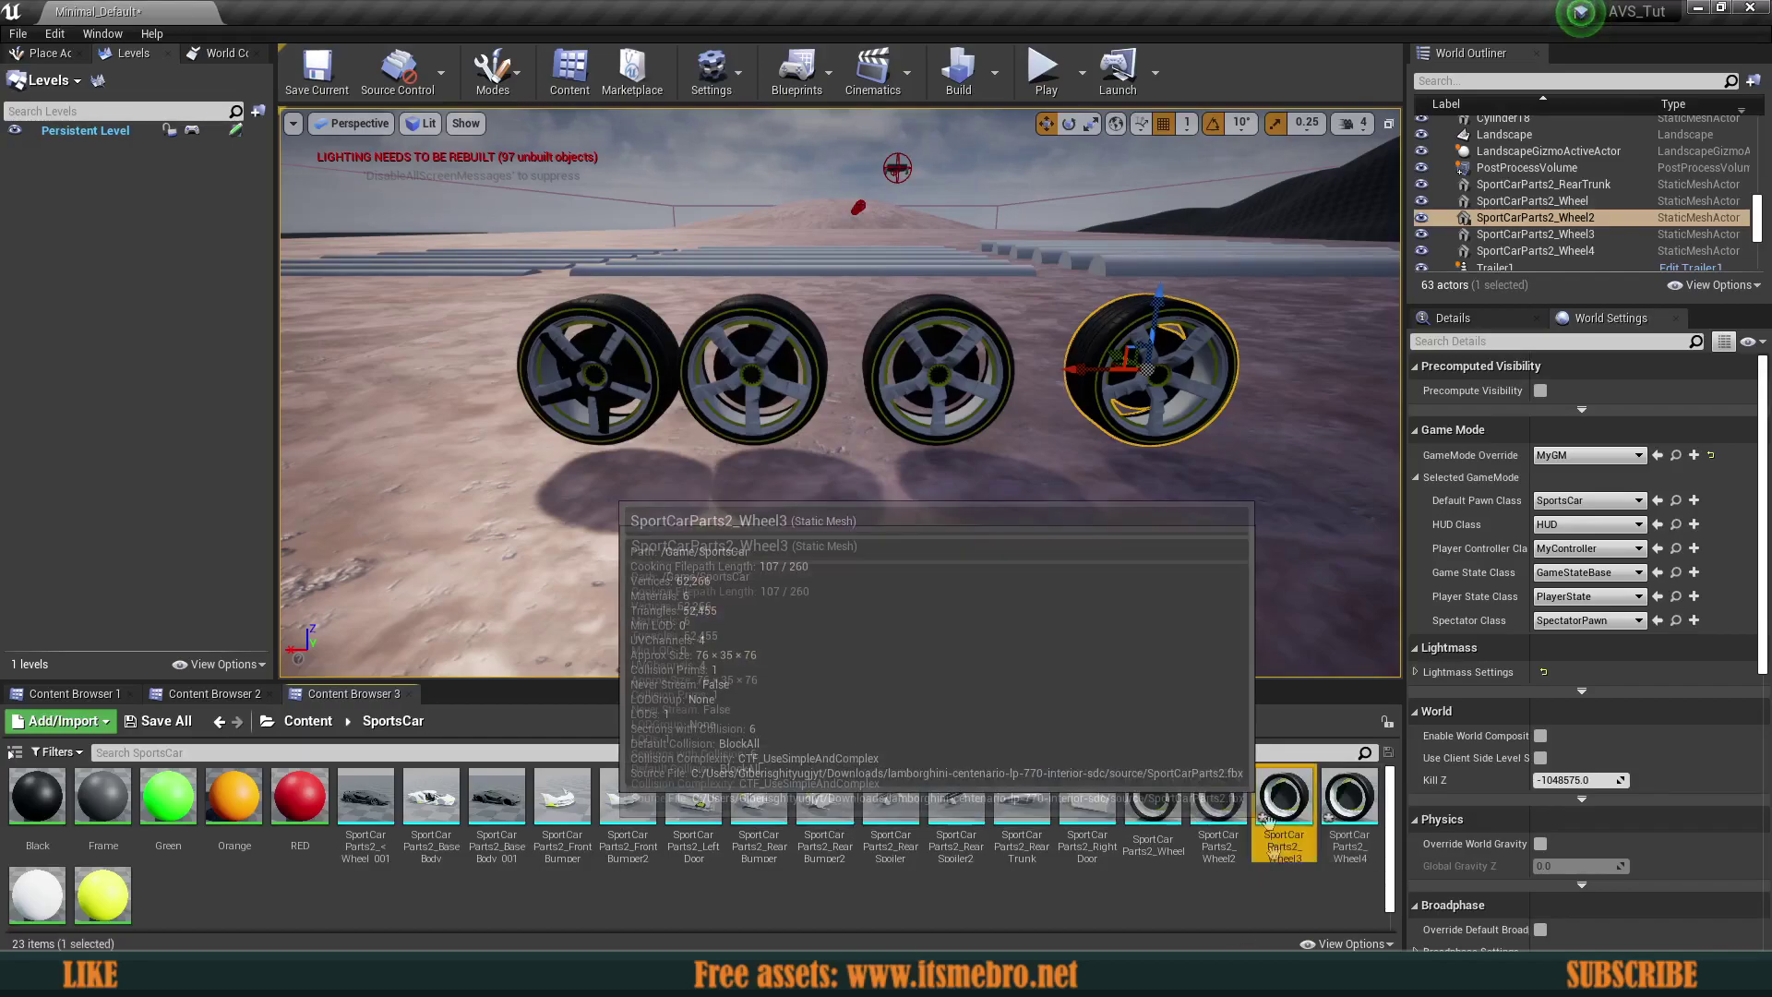
double_click(1285, 799)
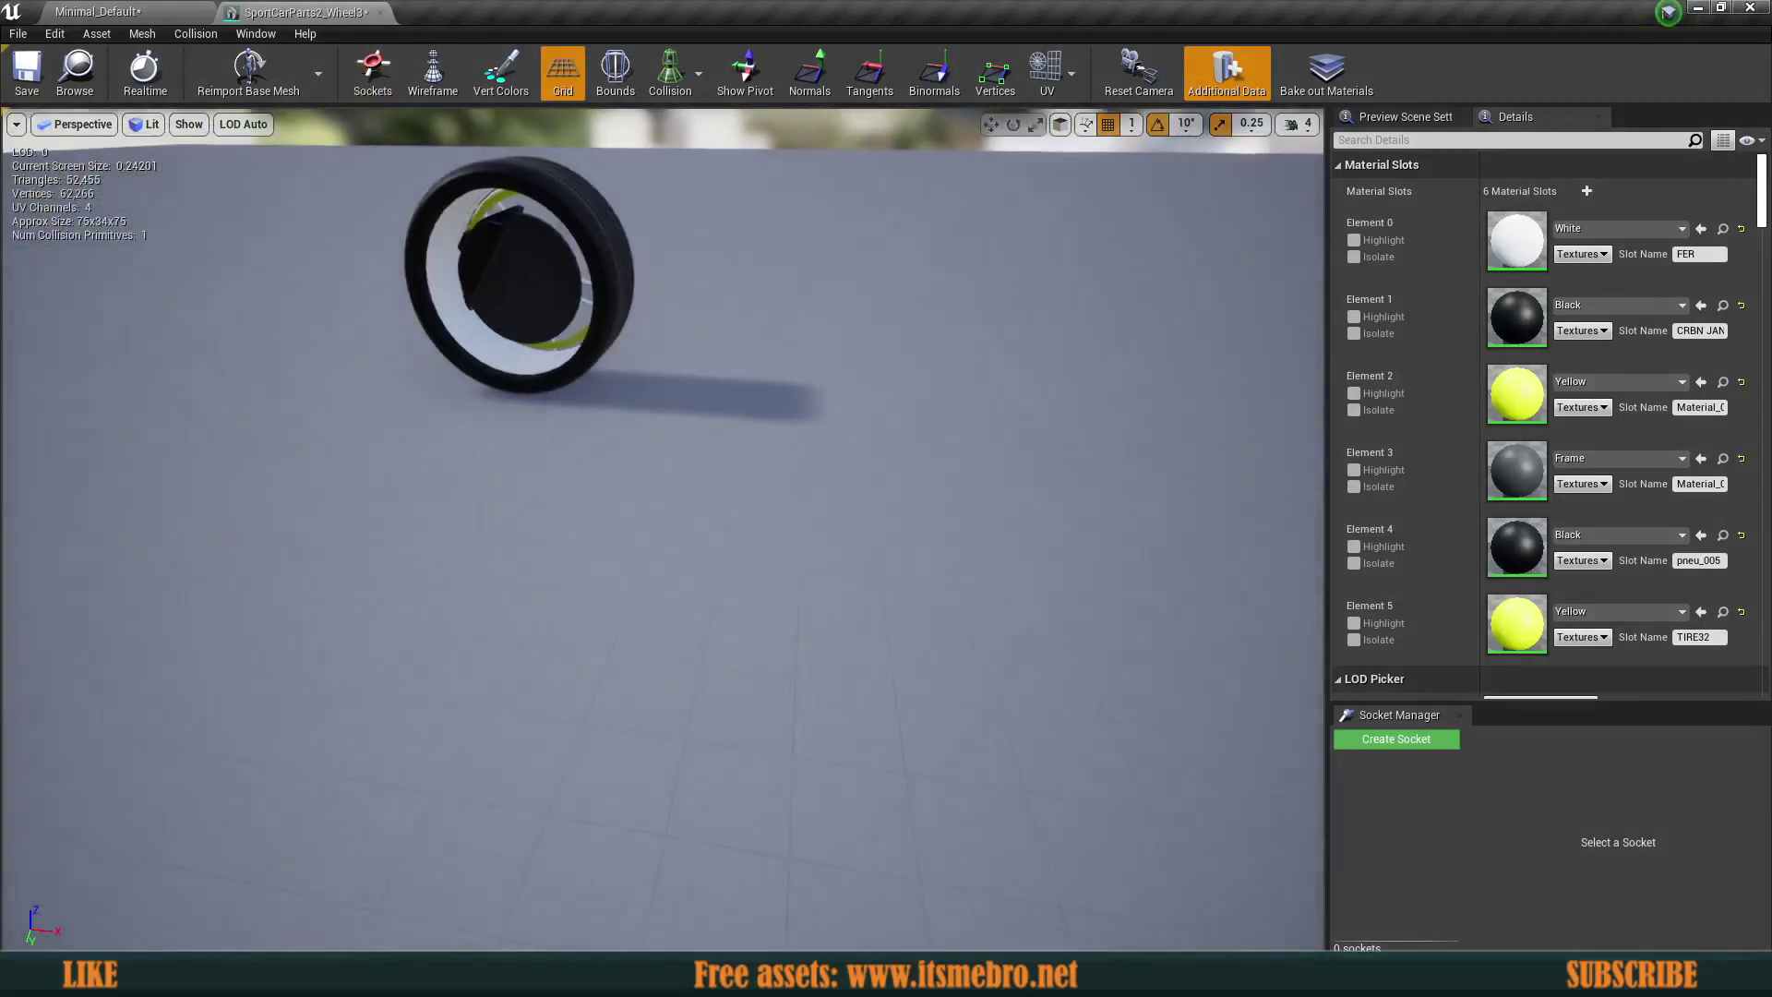
right_drag(113, 223, 98, 220)
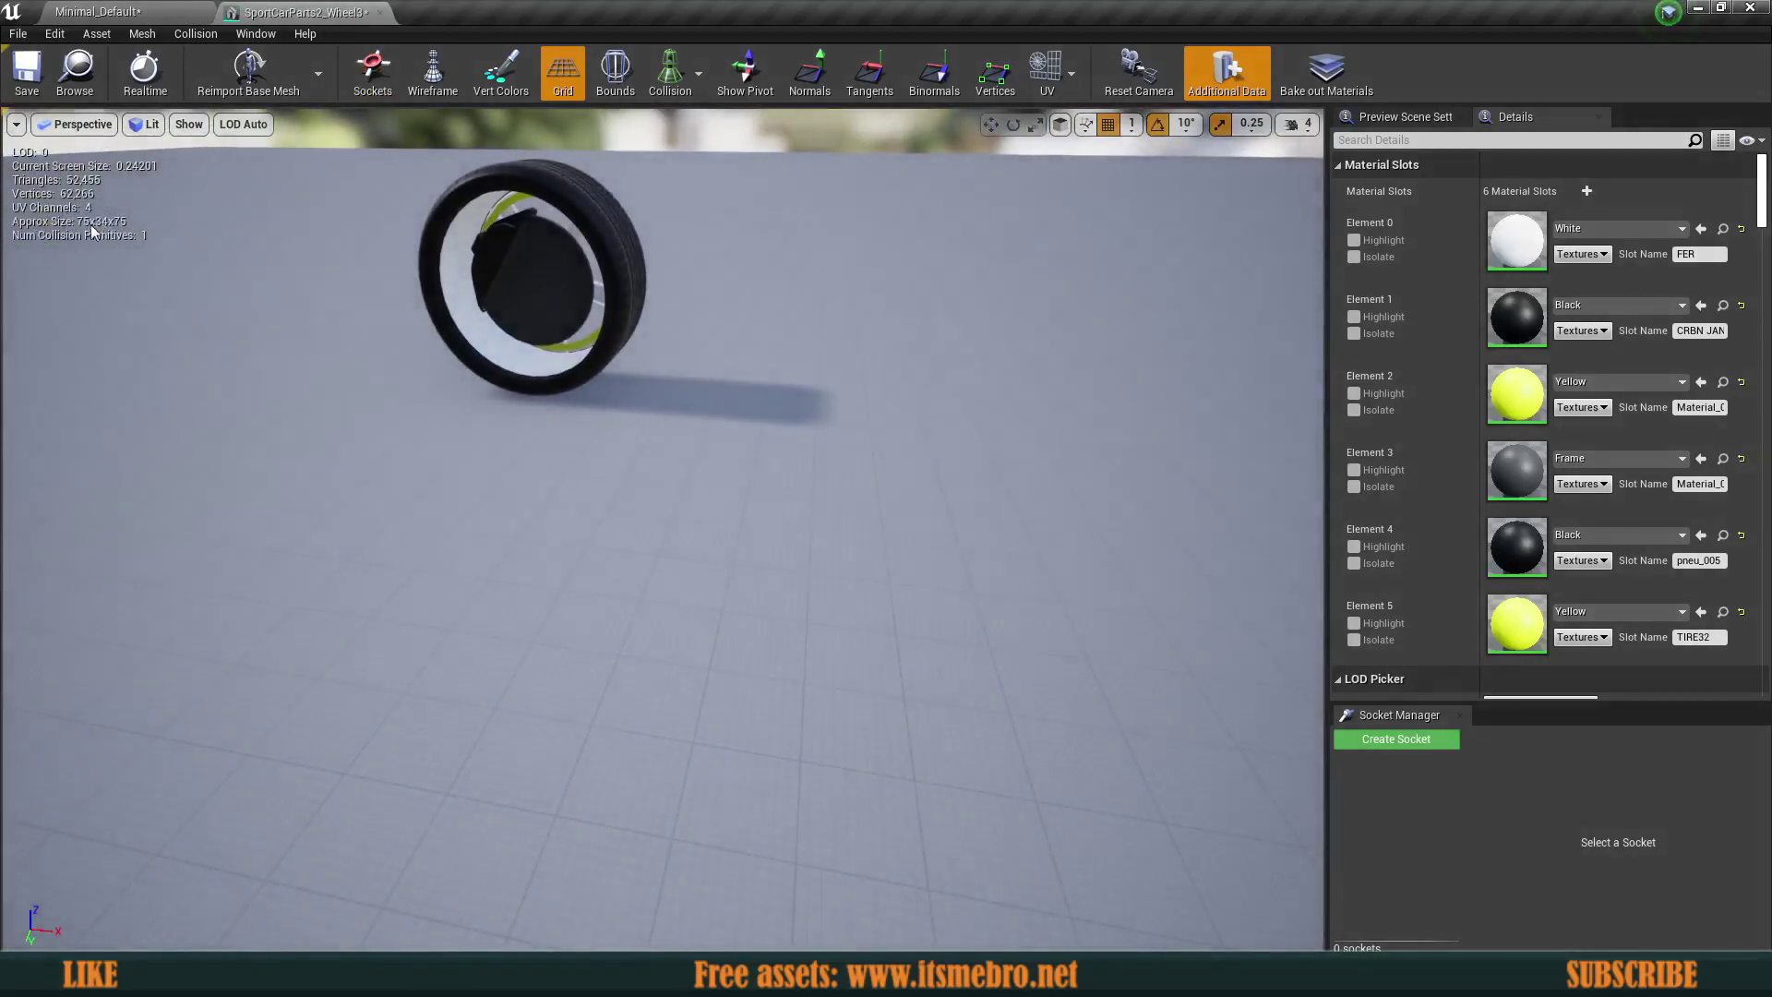
right_drag(120, 225, 23, 252)
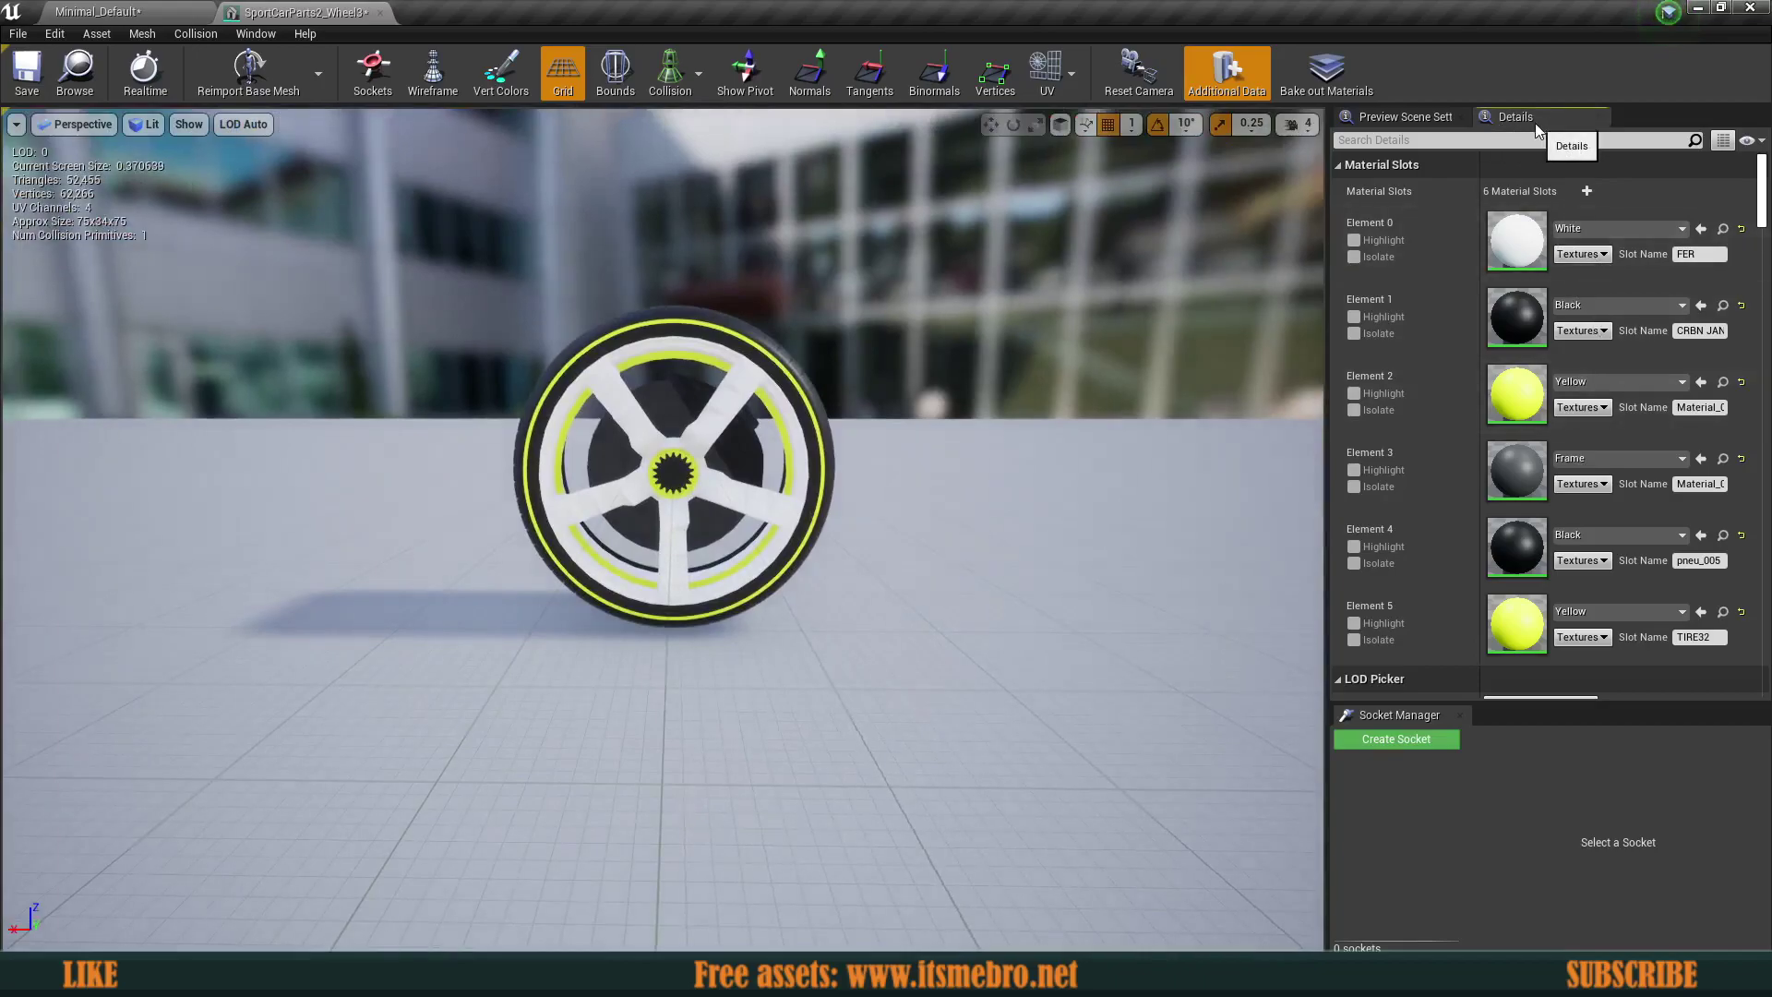
- Set the Wheel3 mesh's build scale to 0.5 on X, Y and Z, apply the changes, save the mesh and close it
scroll(1460, 378, down, 5)
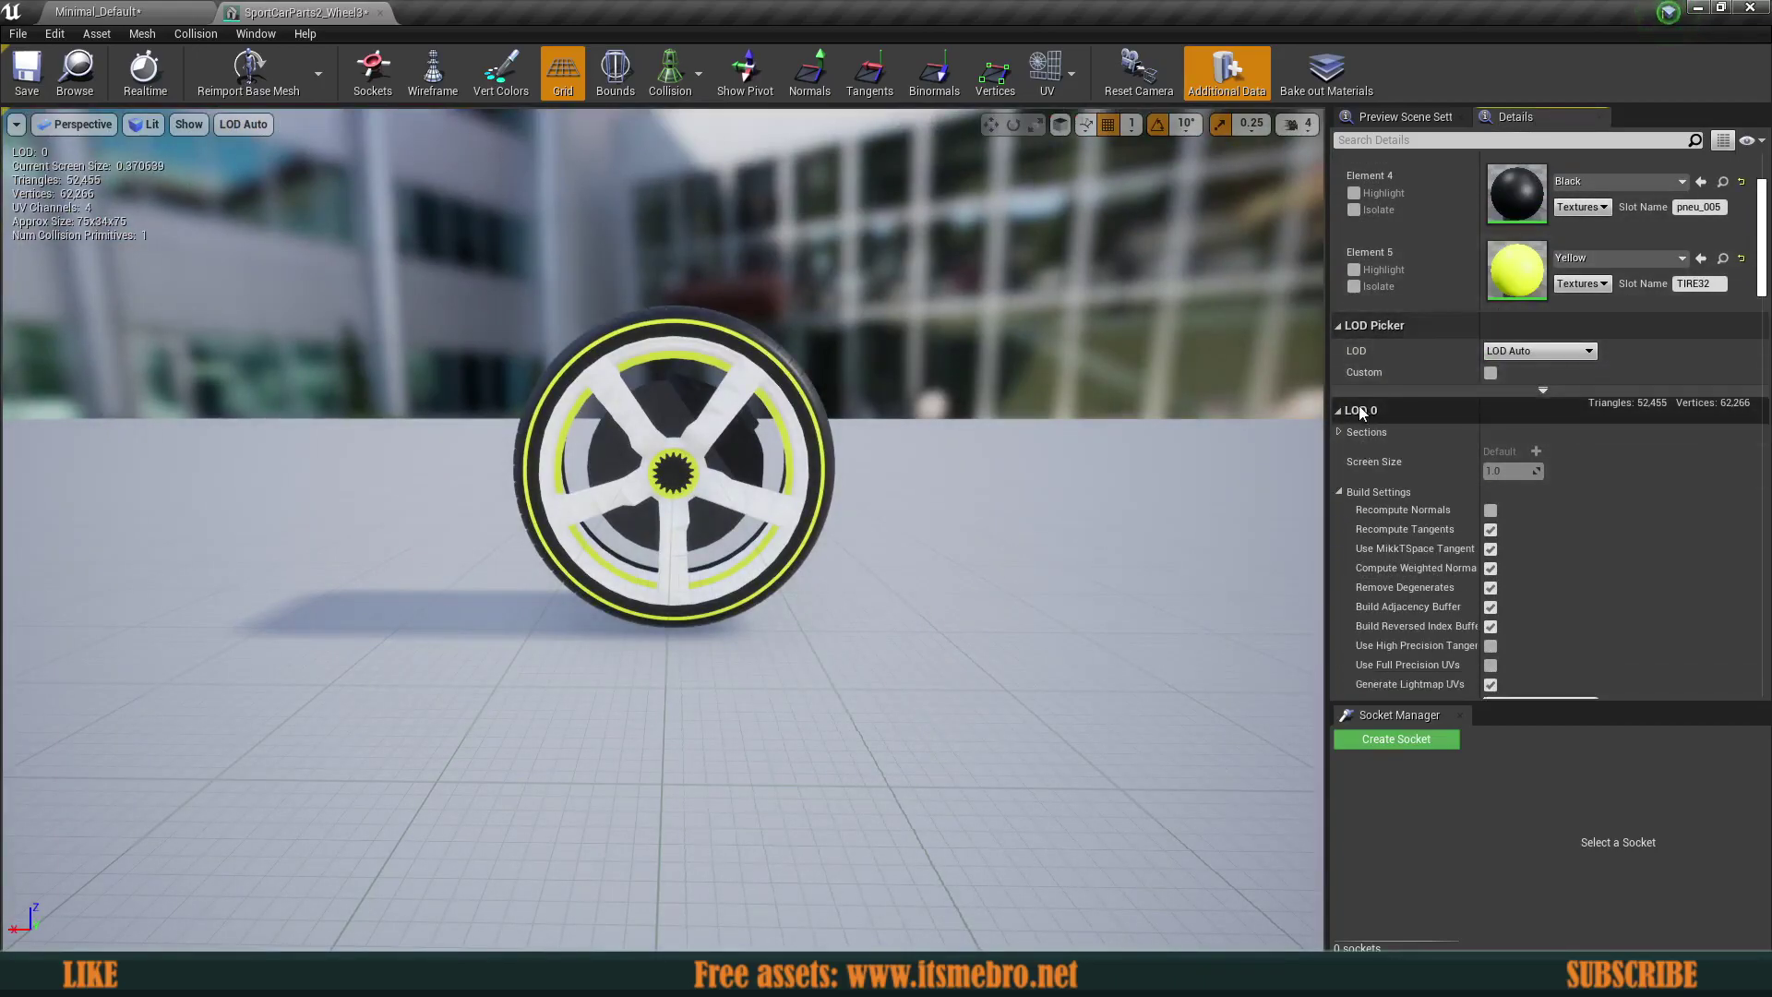
scroll(1375, 397, down, 3)
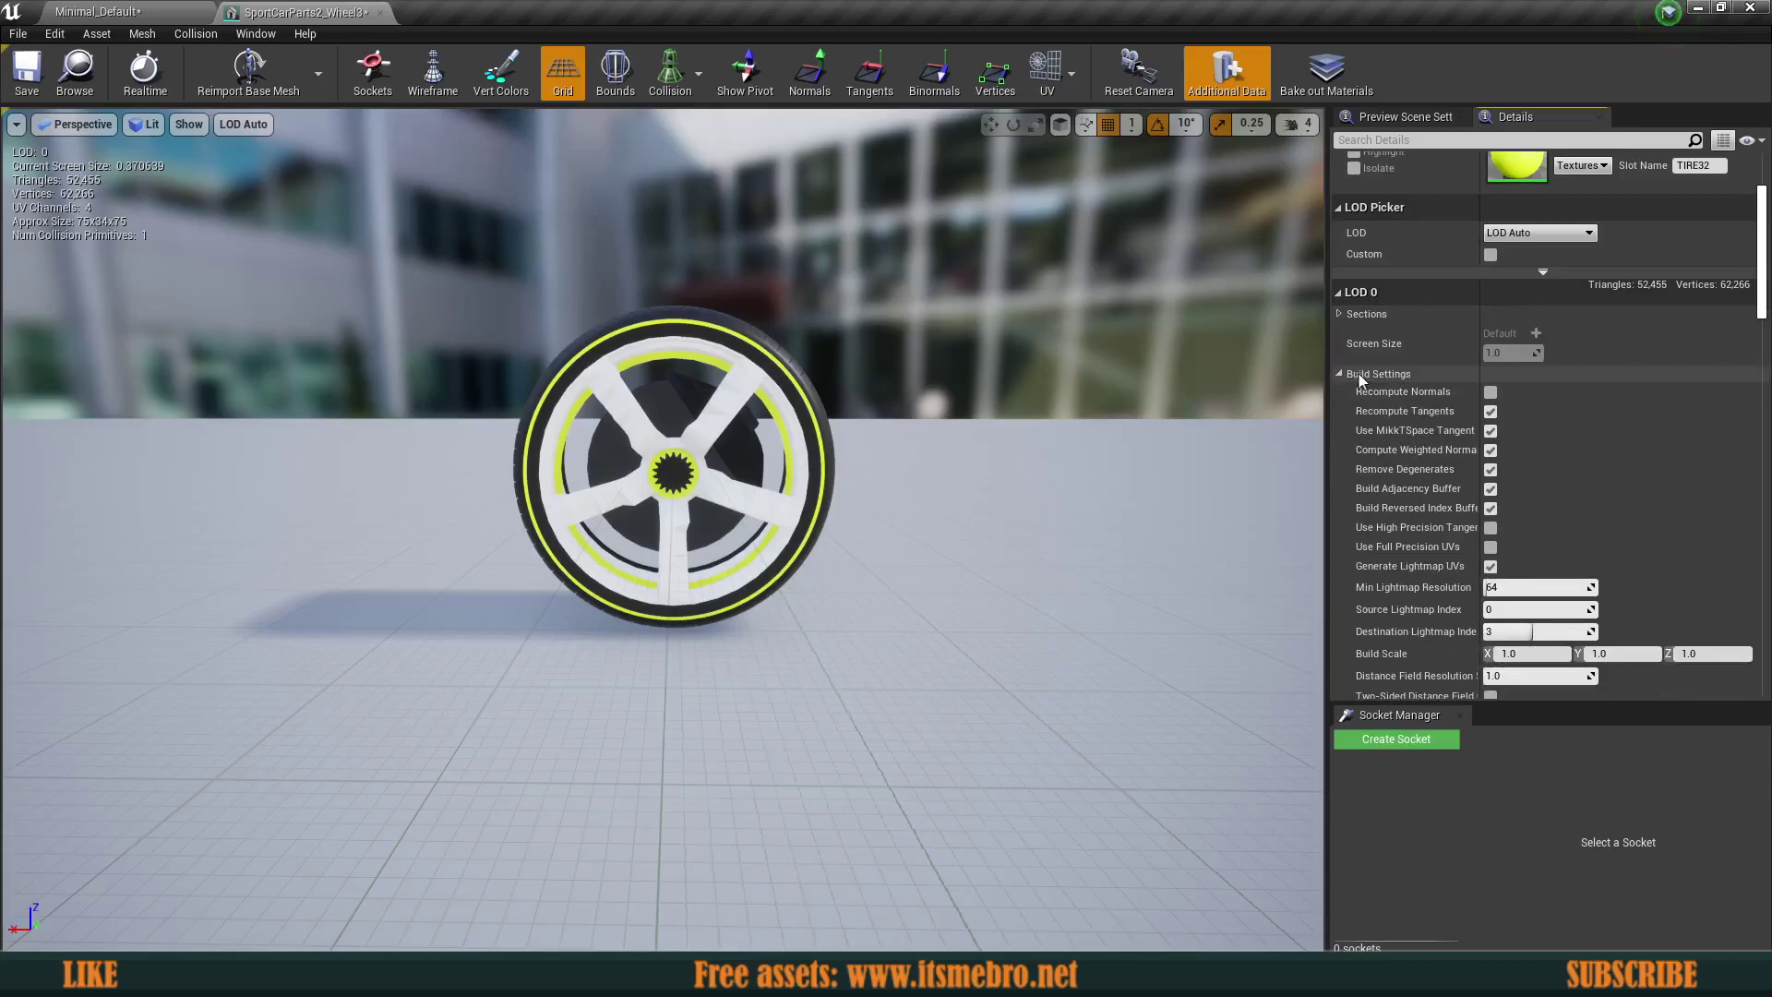
scroll(1365, 388, down, 2)
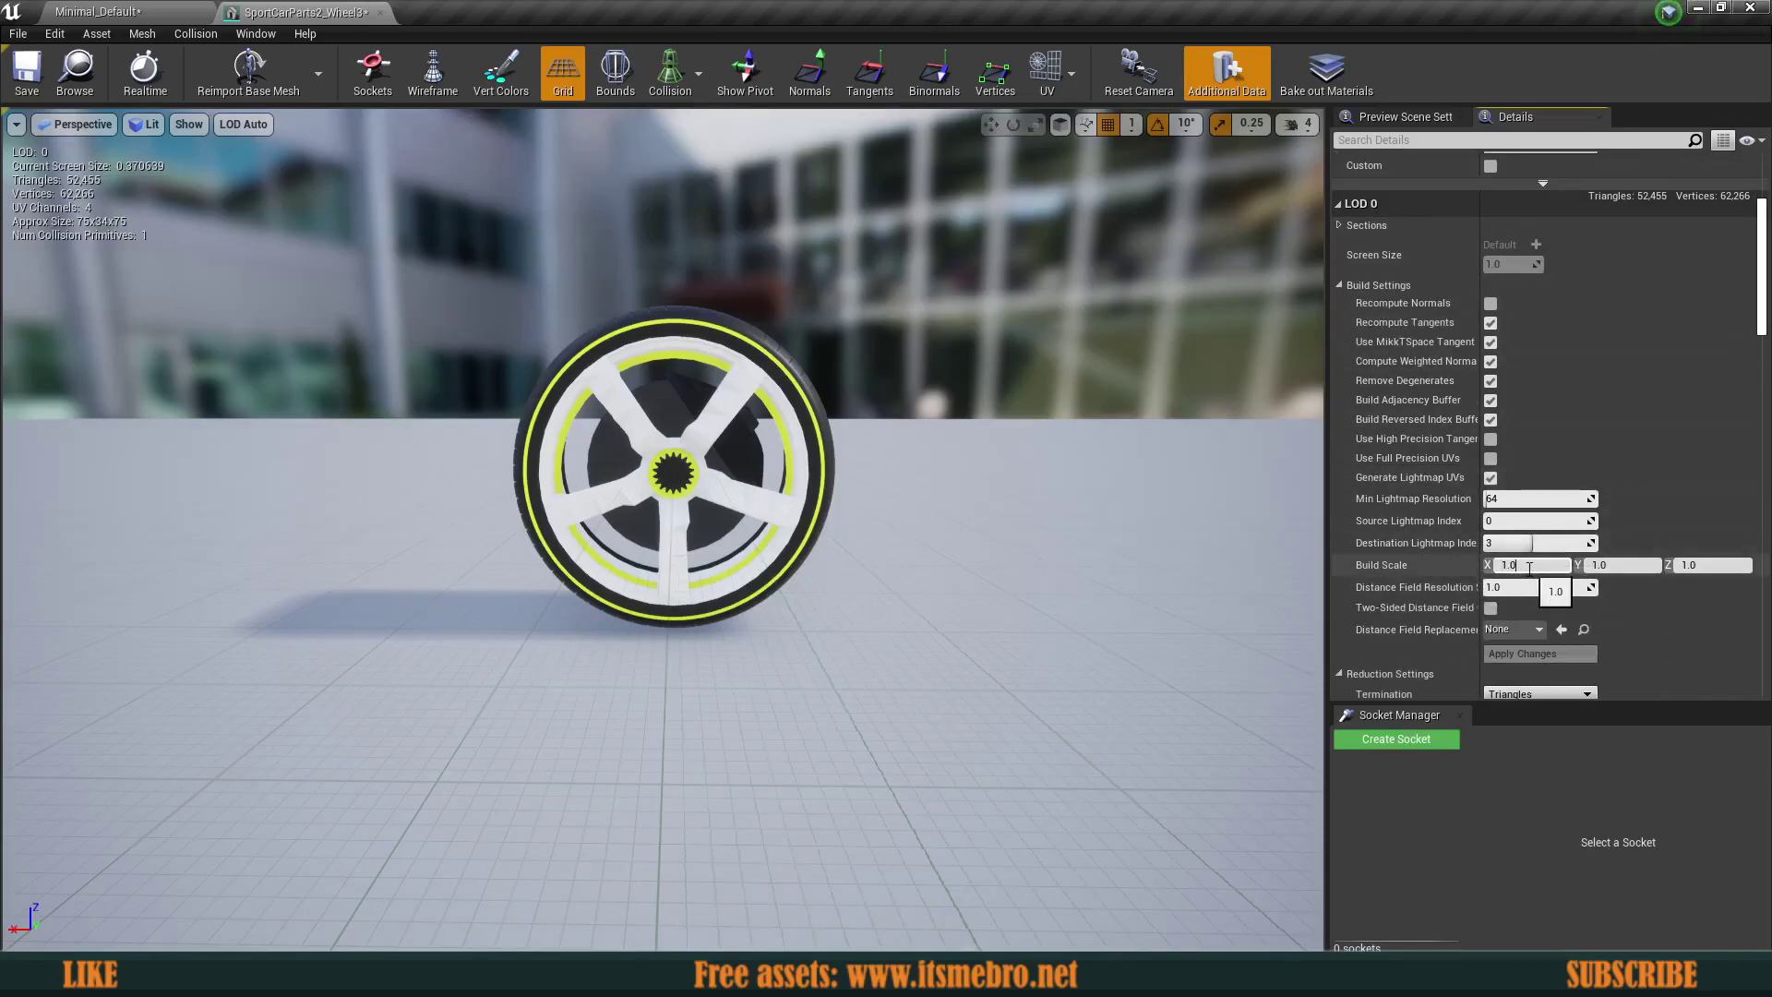
text(0.5)
key(Tab)
text(0.5)
key(Tab)
text(0.5)
scroll(1431, 590, down, 1)
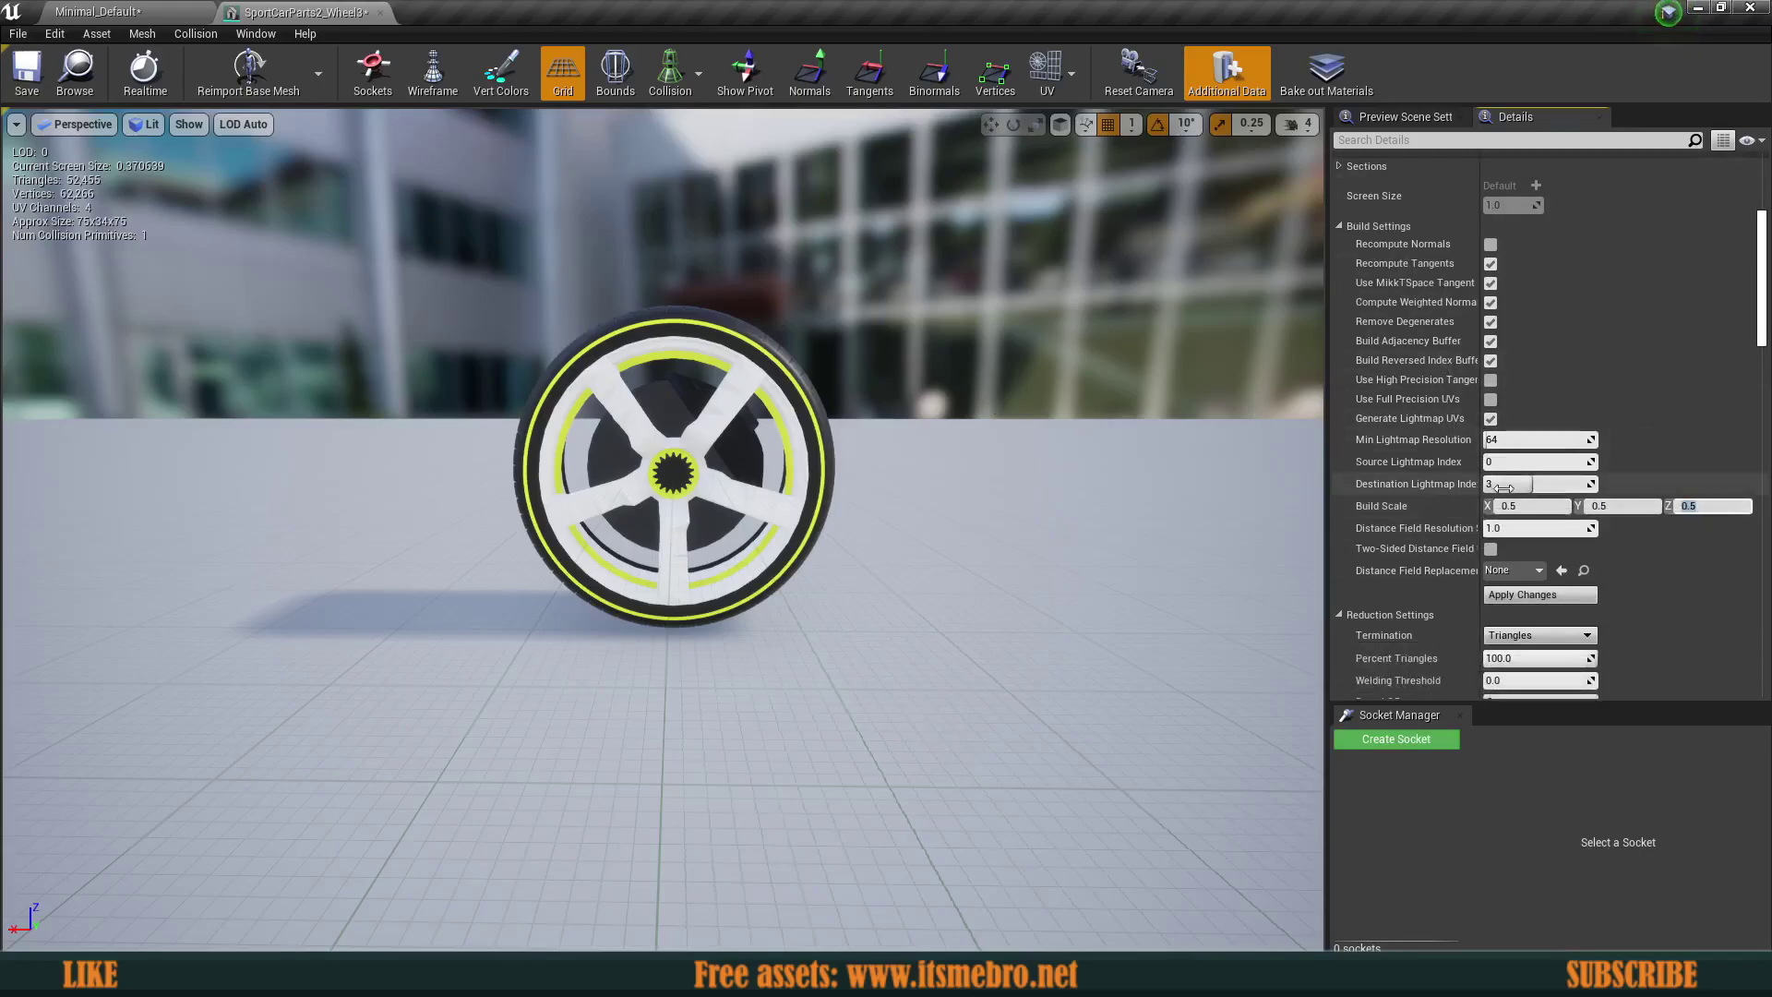
click(1510, 598)
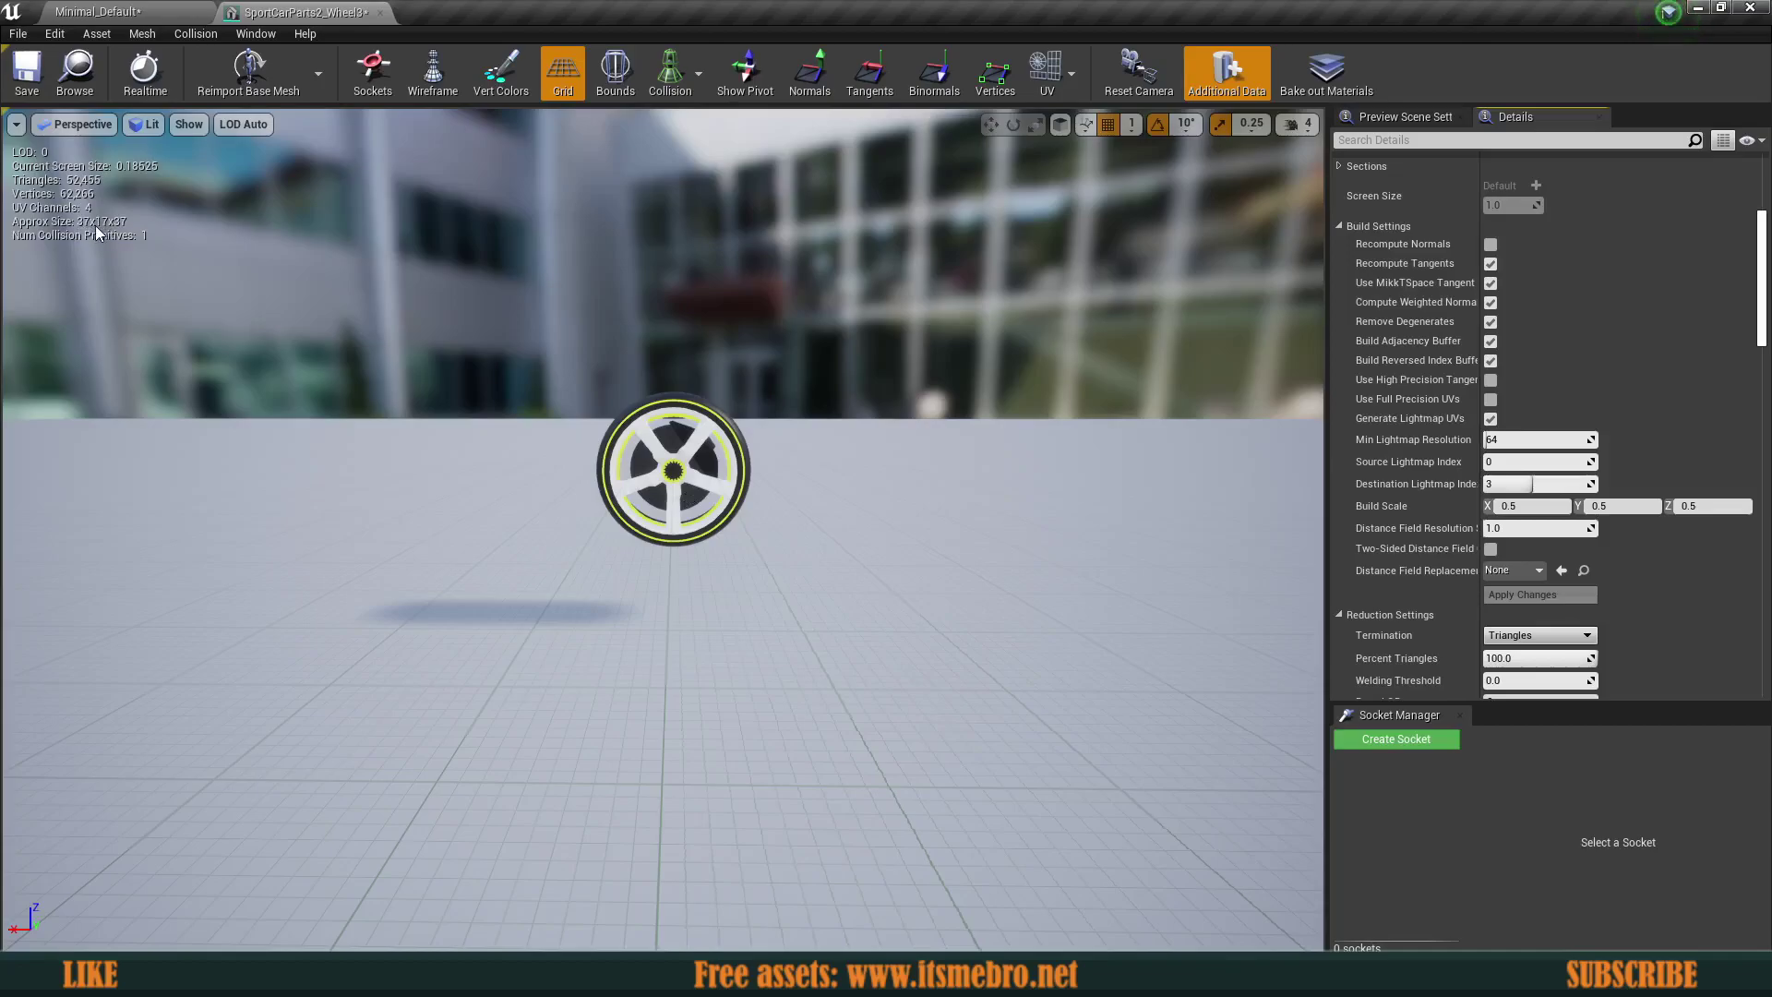
click(27, 70)
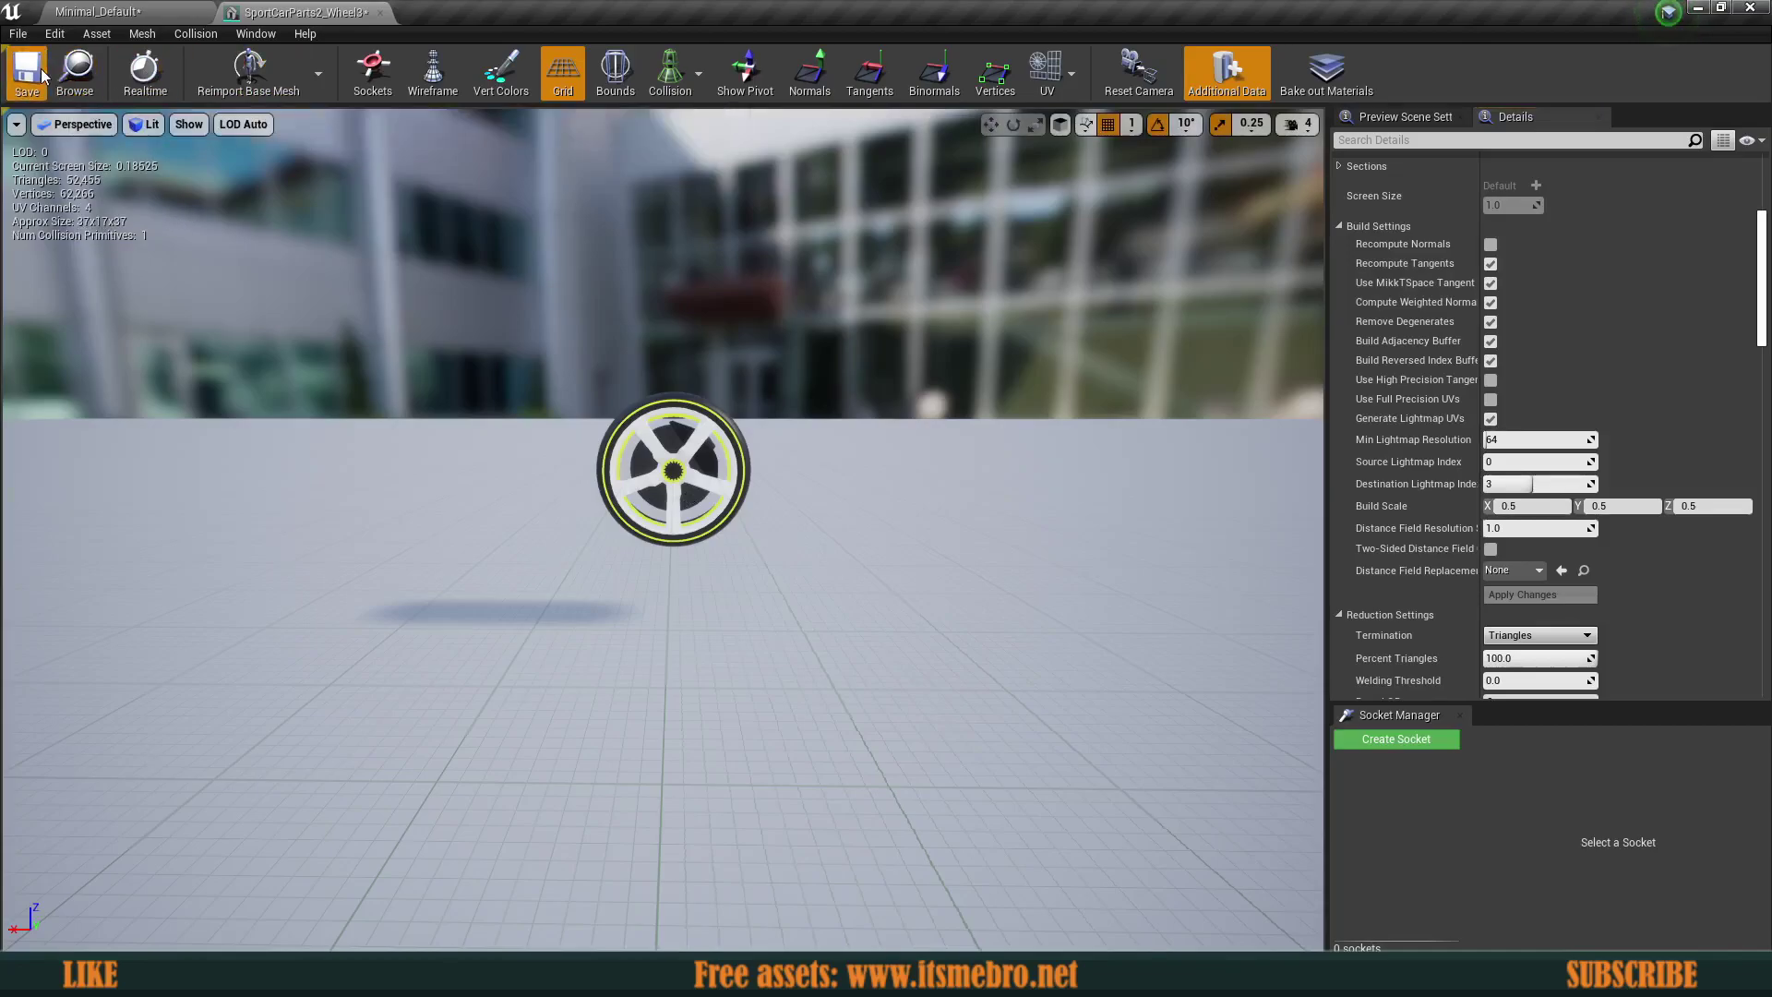
click(380, 12)
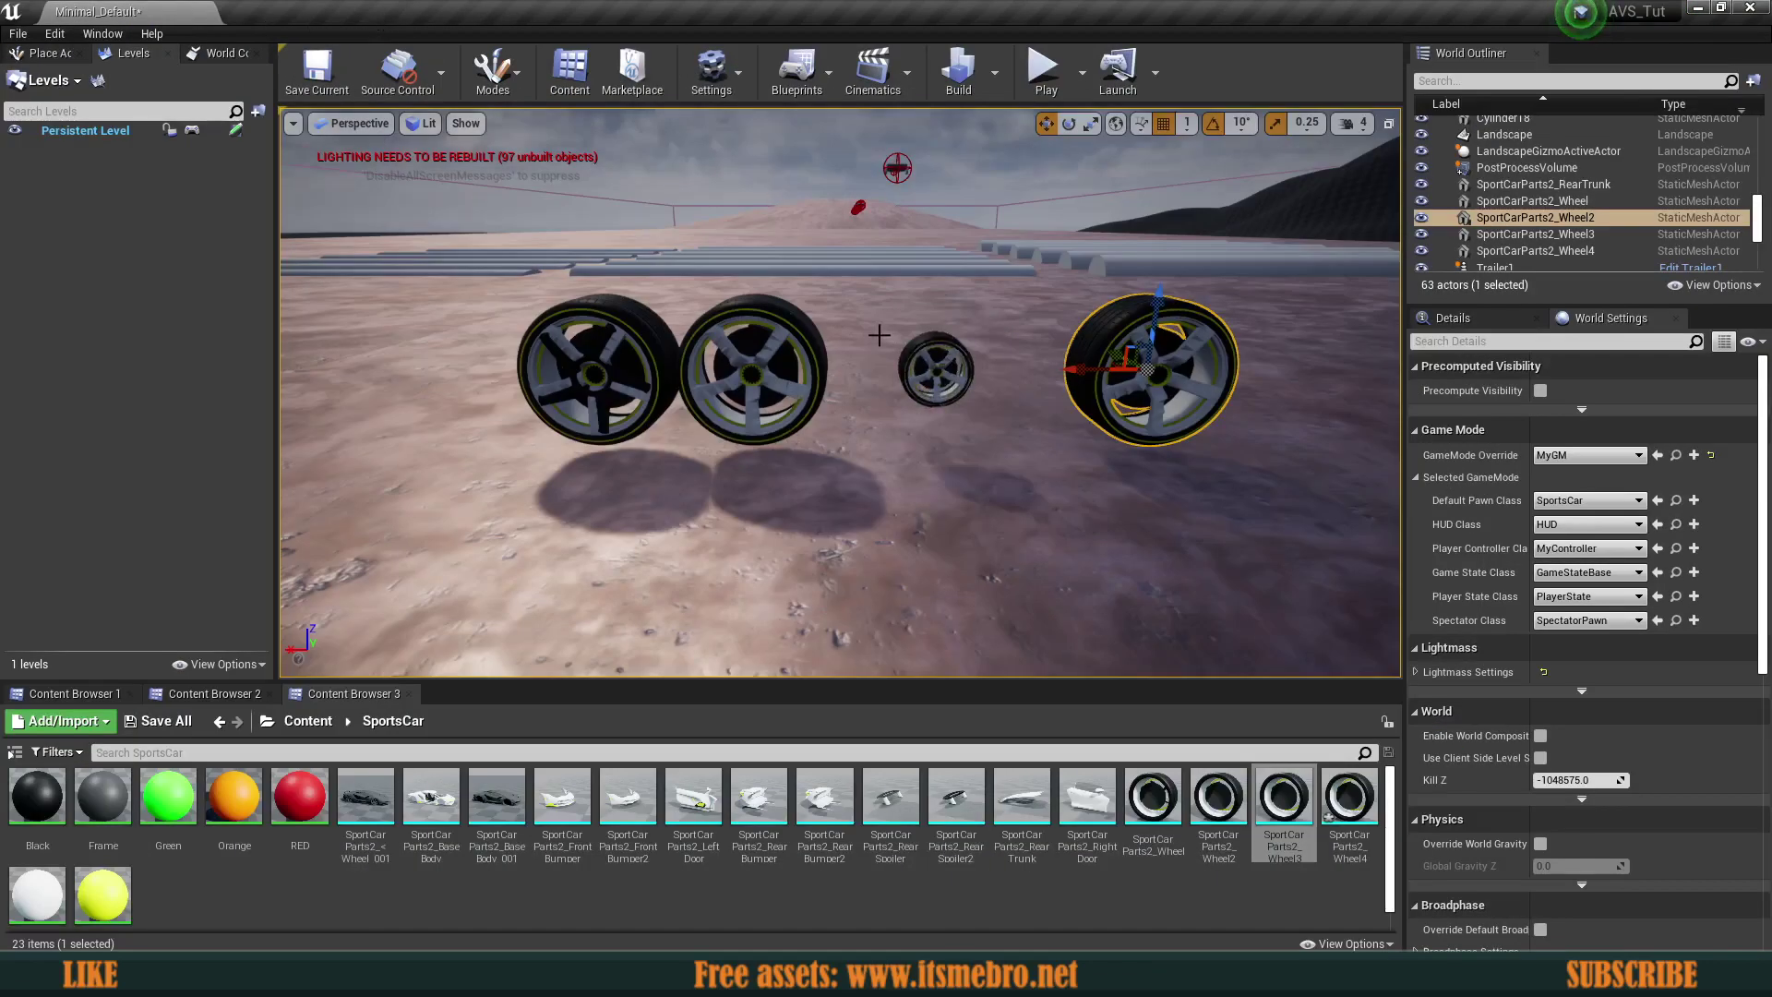
- Open the SportCarParts2_Wheel4 mesh, set its build scale to 1.5 on X, Y and Z, apply the changes and close it
double_click(1347, 803)
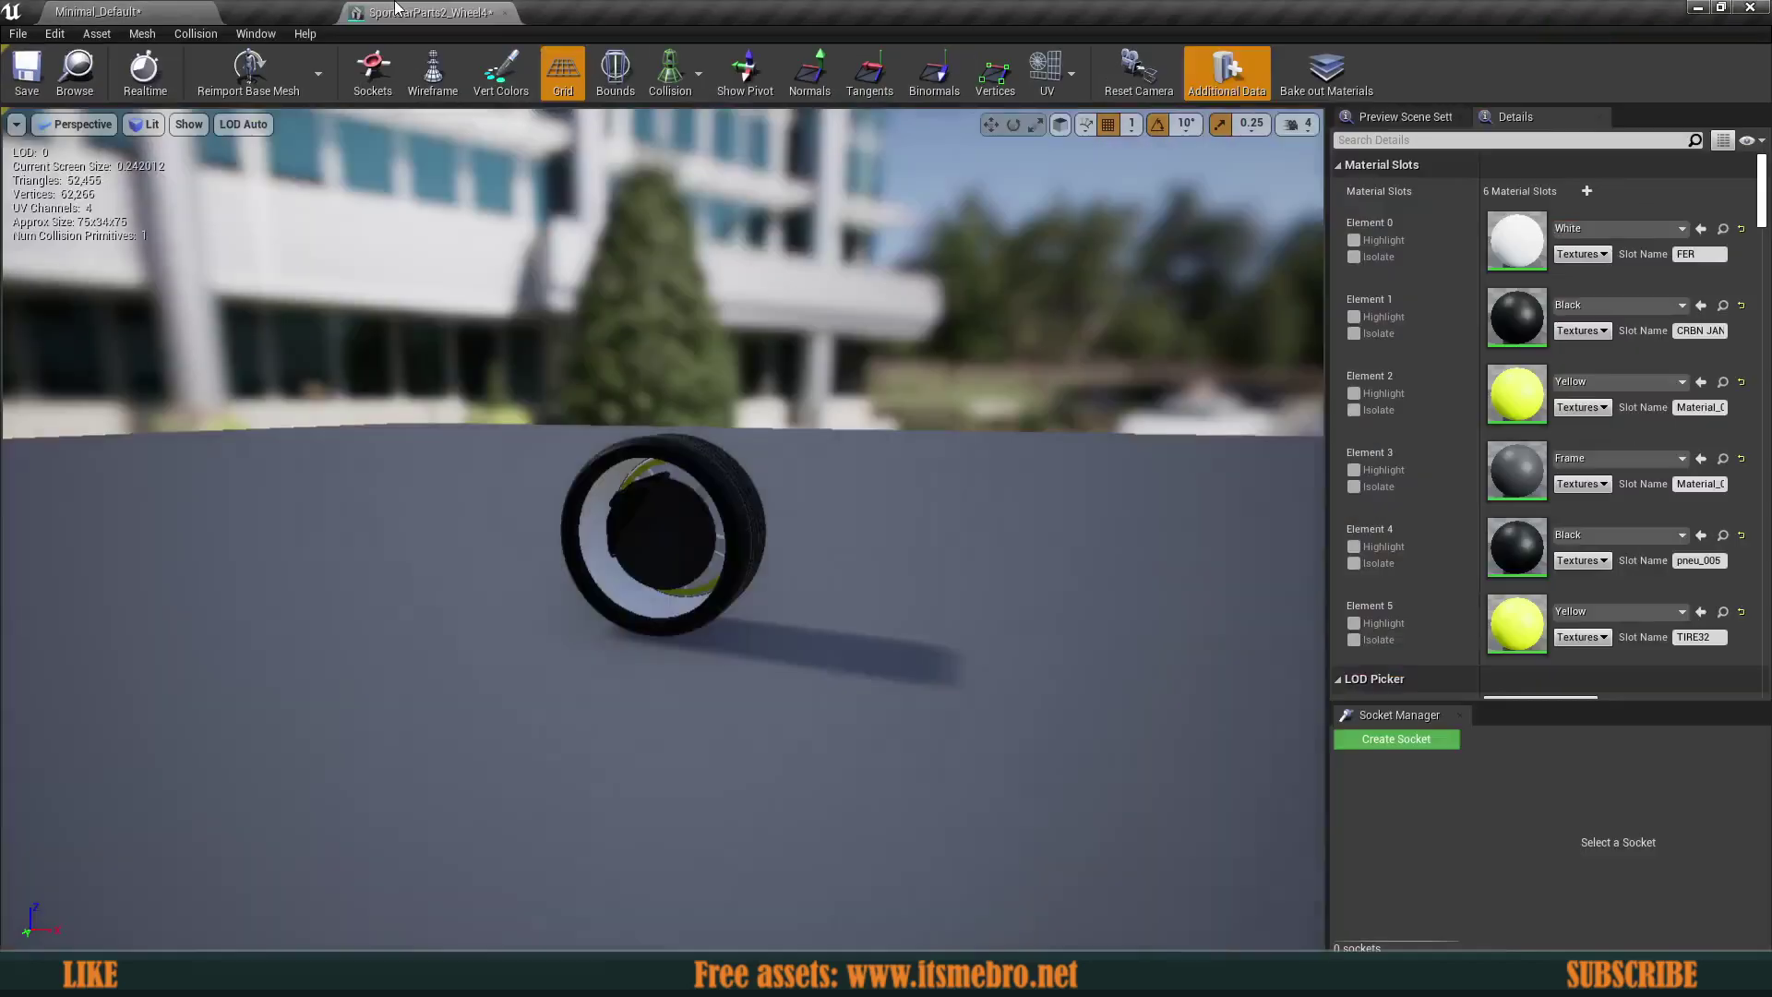
scroll(1511, 385, down, 15)
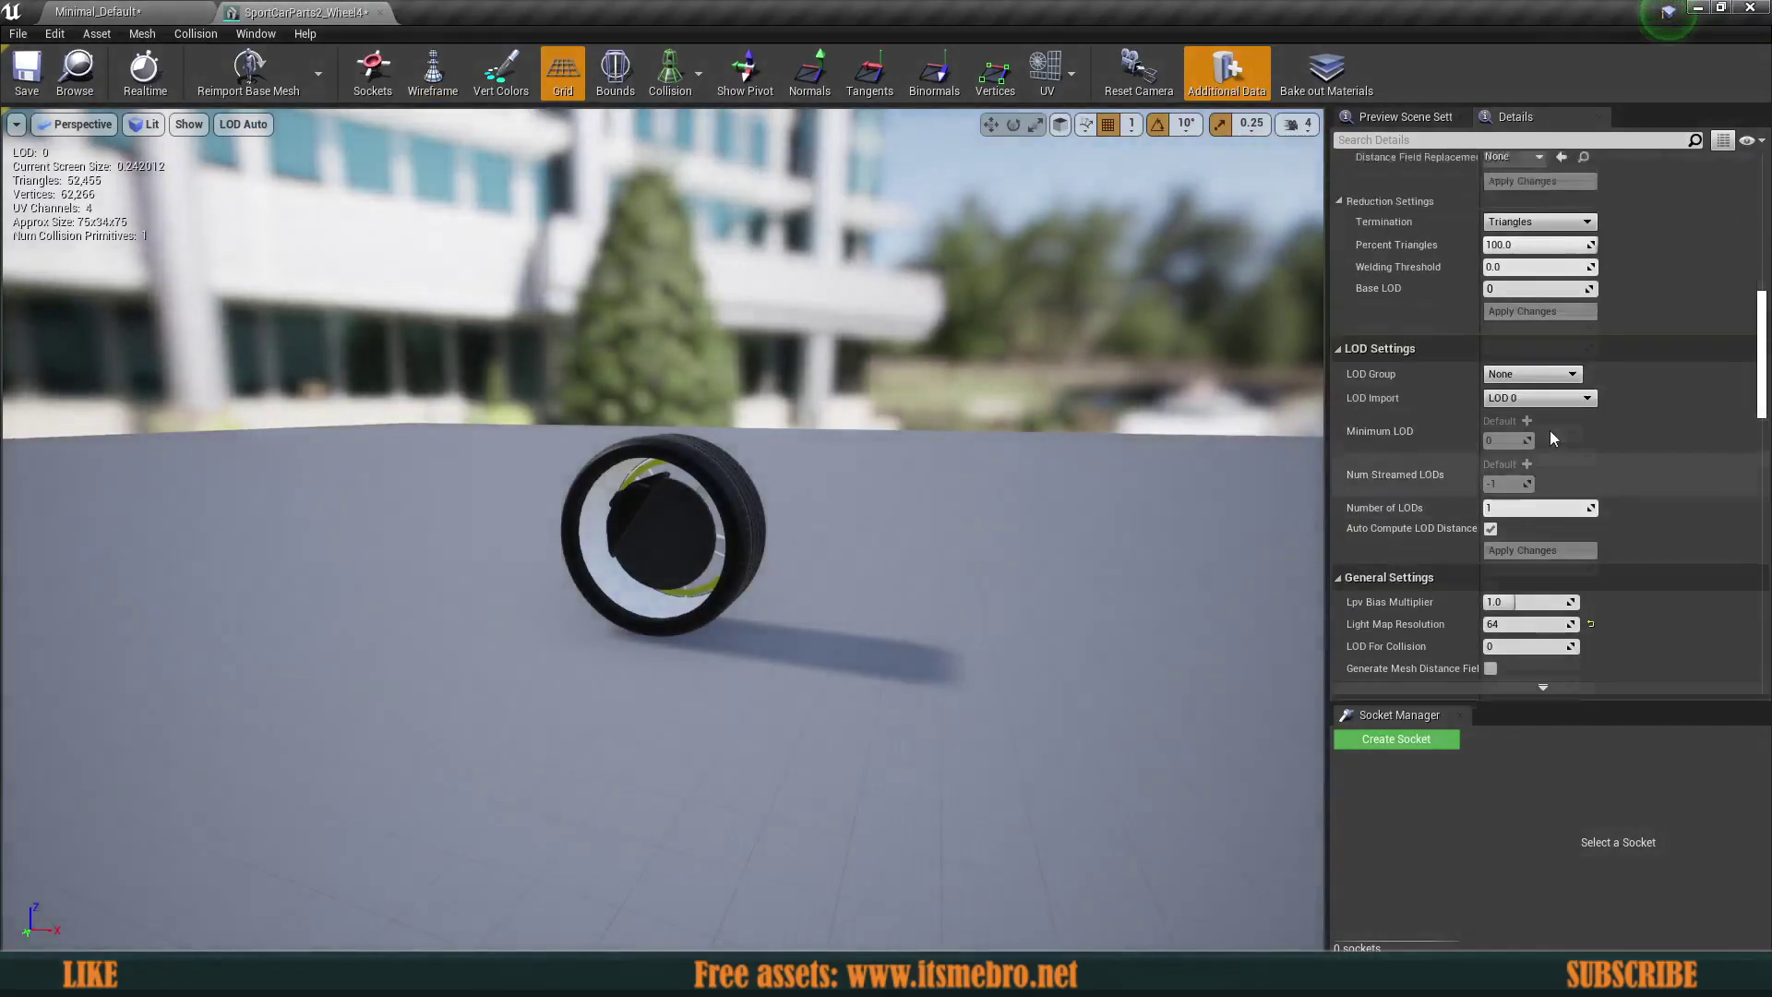
scroll(1511, 385, up, 1)
click(1532, 446)
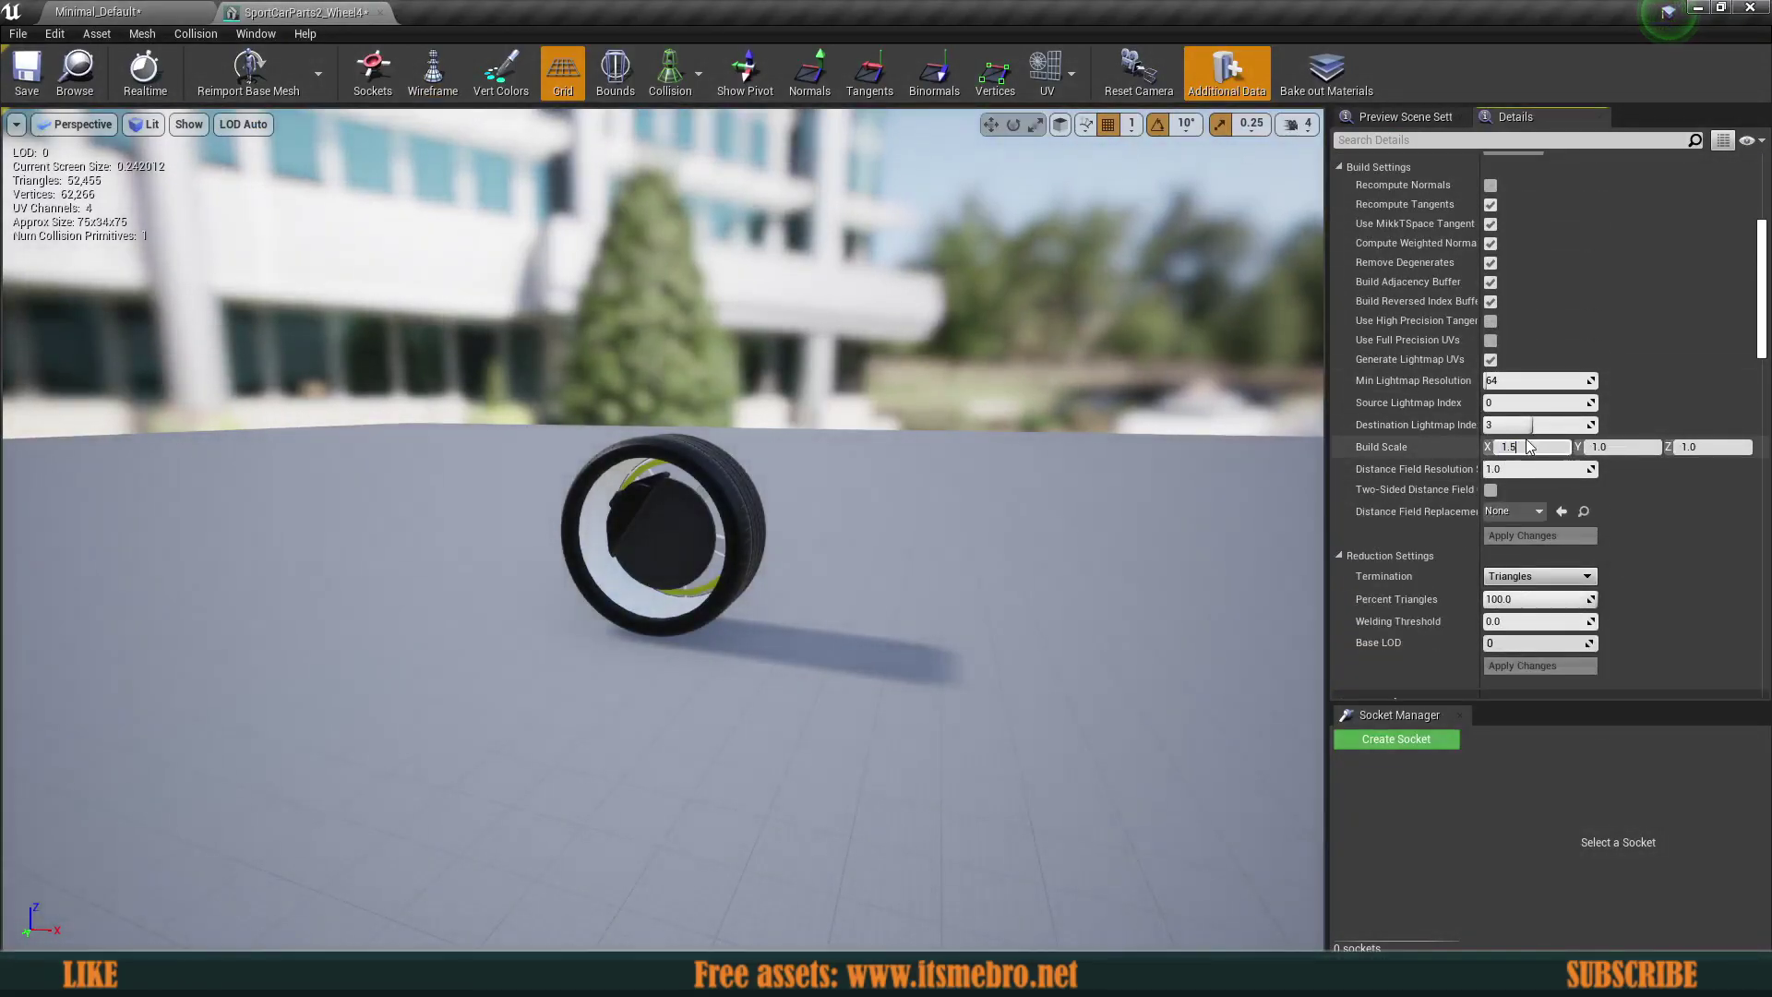
key(Tab)
text(1)
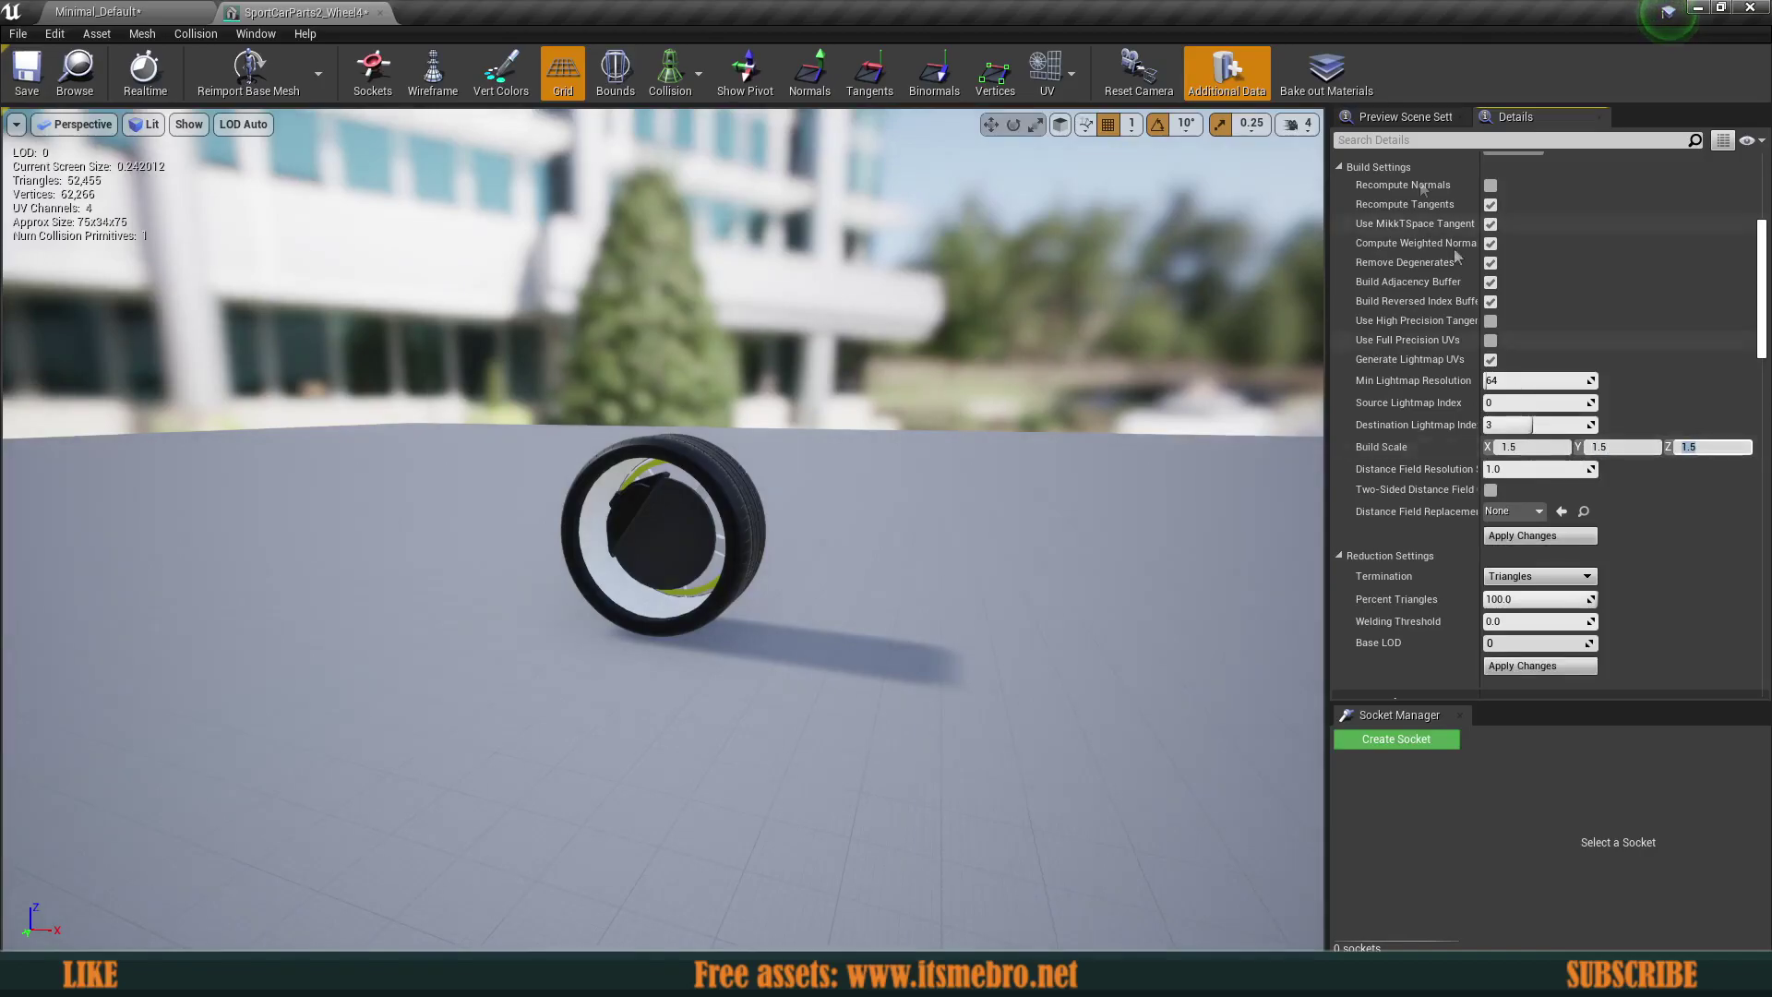
click(1522, 536)
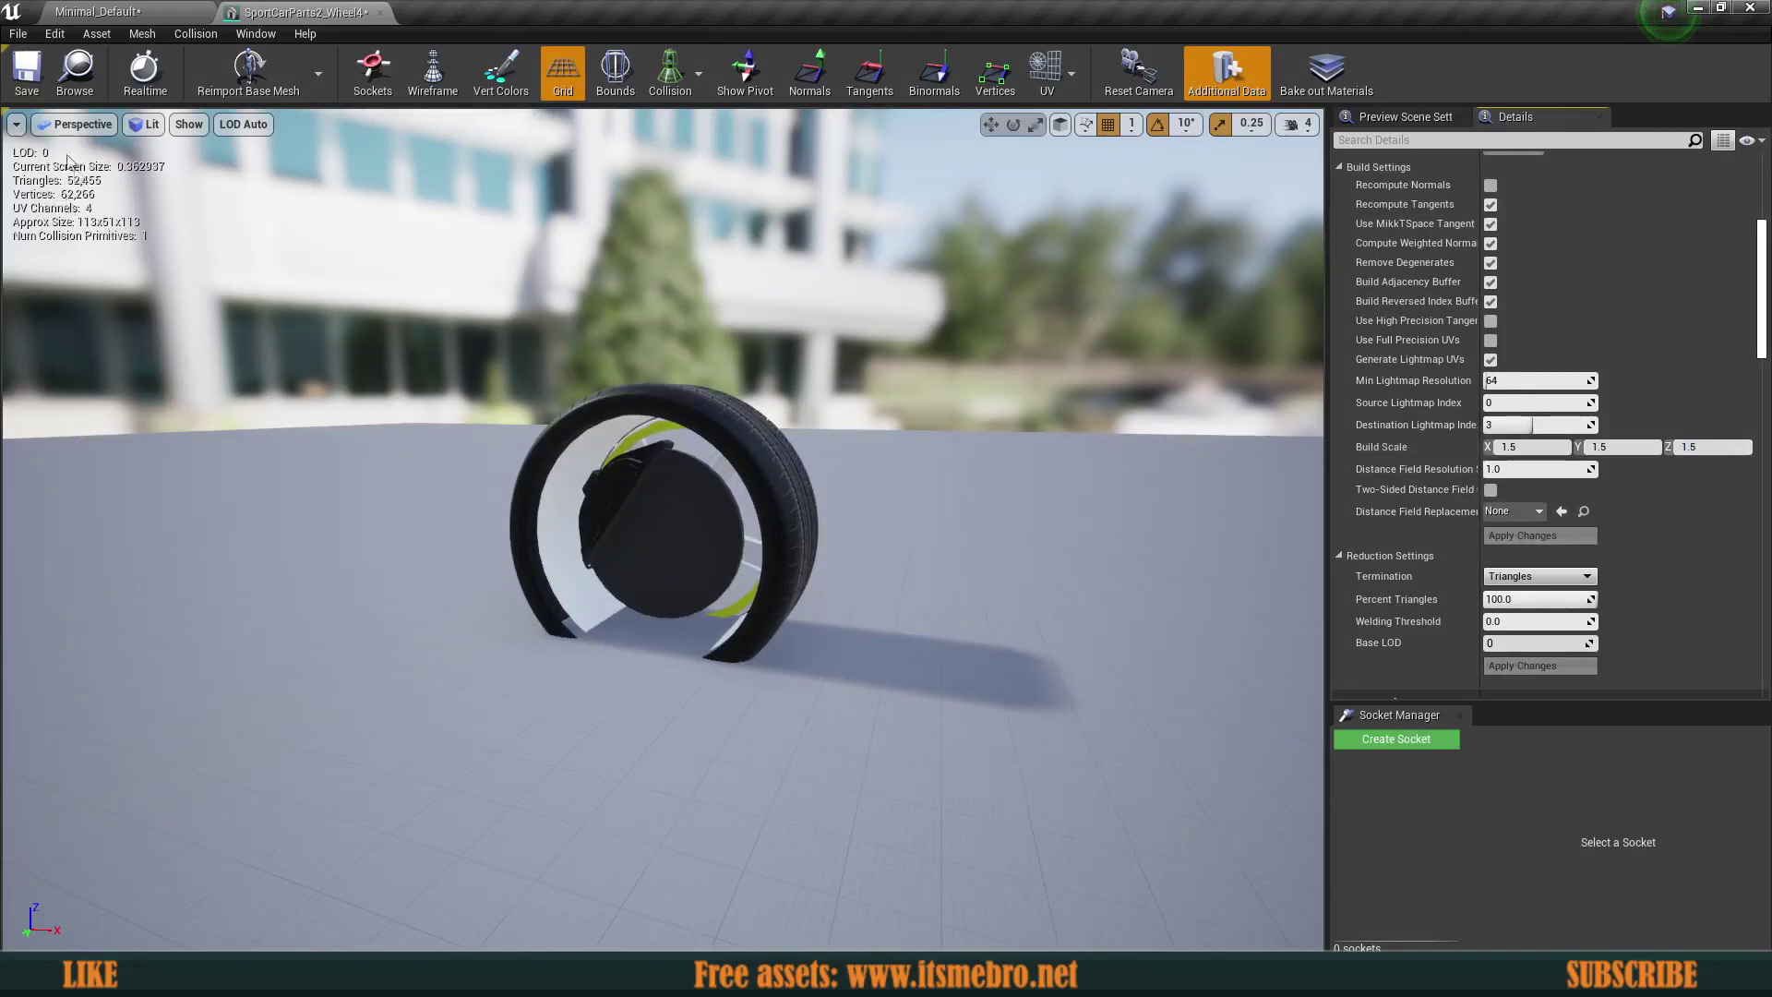
click(379, 12)
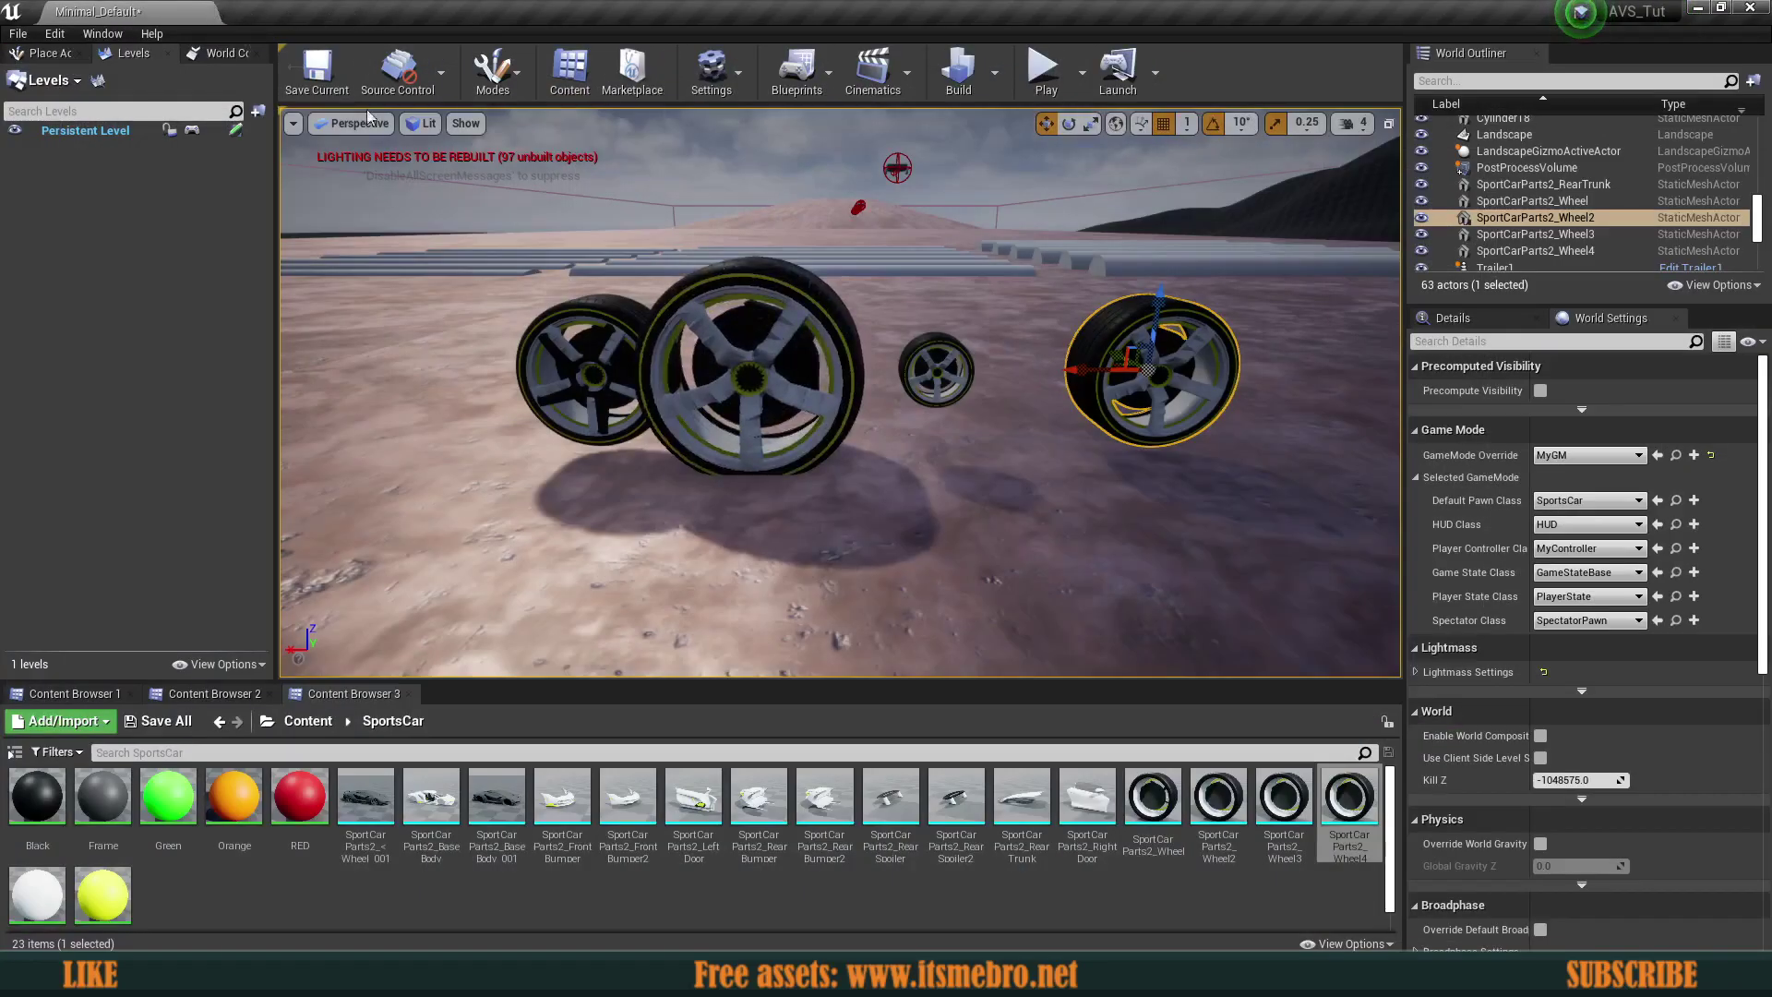
- Move the enlarged Wheel4 along the row to the far side of Wheel2
click(749, 383)
drag(681, 344, 1284, 324)
right_drag(1284, 324, 1272, 314)
- Delete all four SportCarParts2 wheel actors from the level and save the level
ctrl+click(1089, 364)
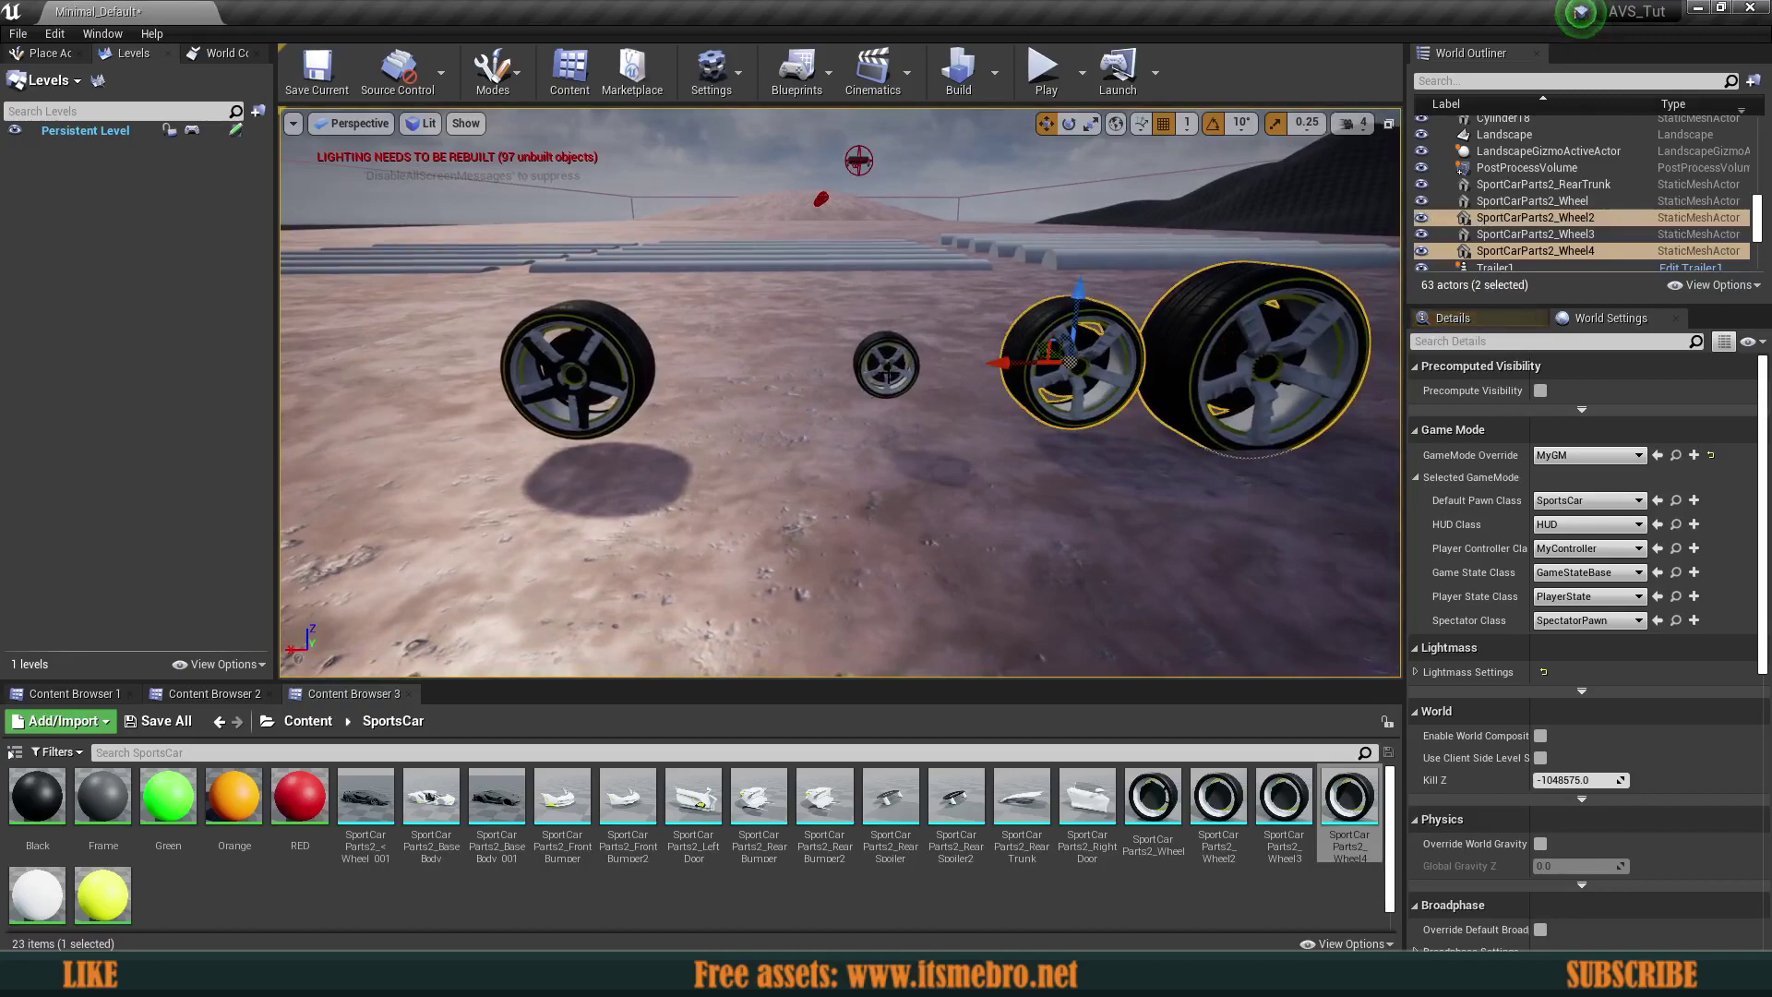
ctrl+click(884, 366)
ctrl+click(614, 349)
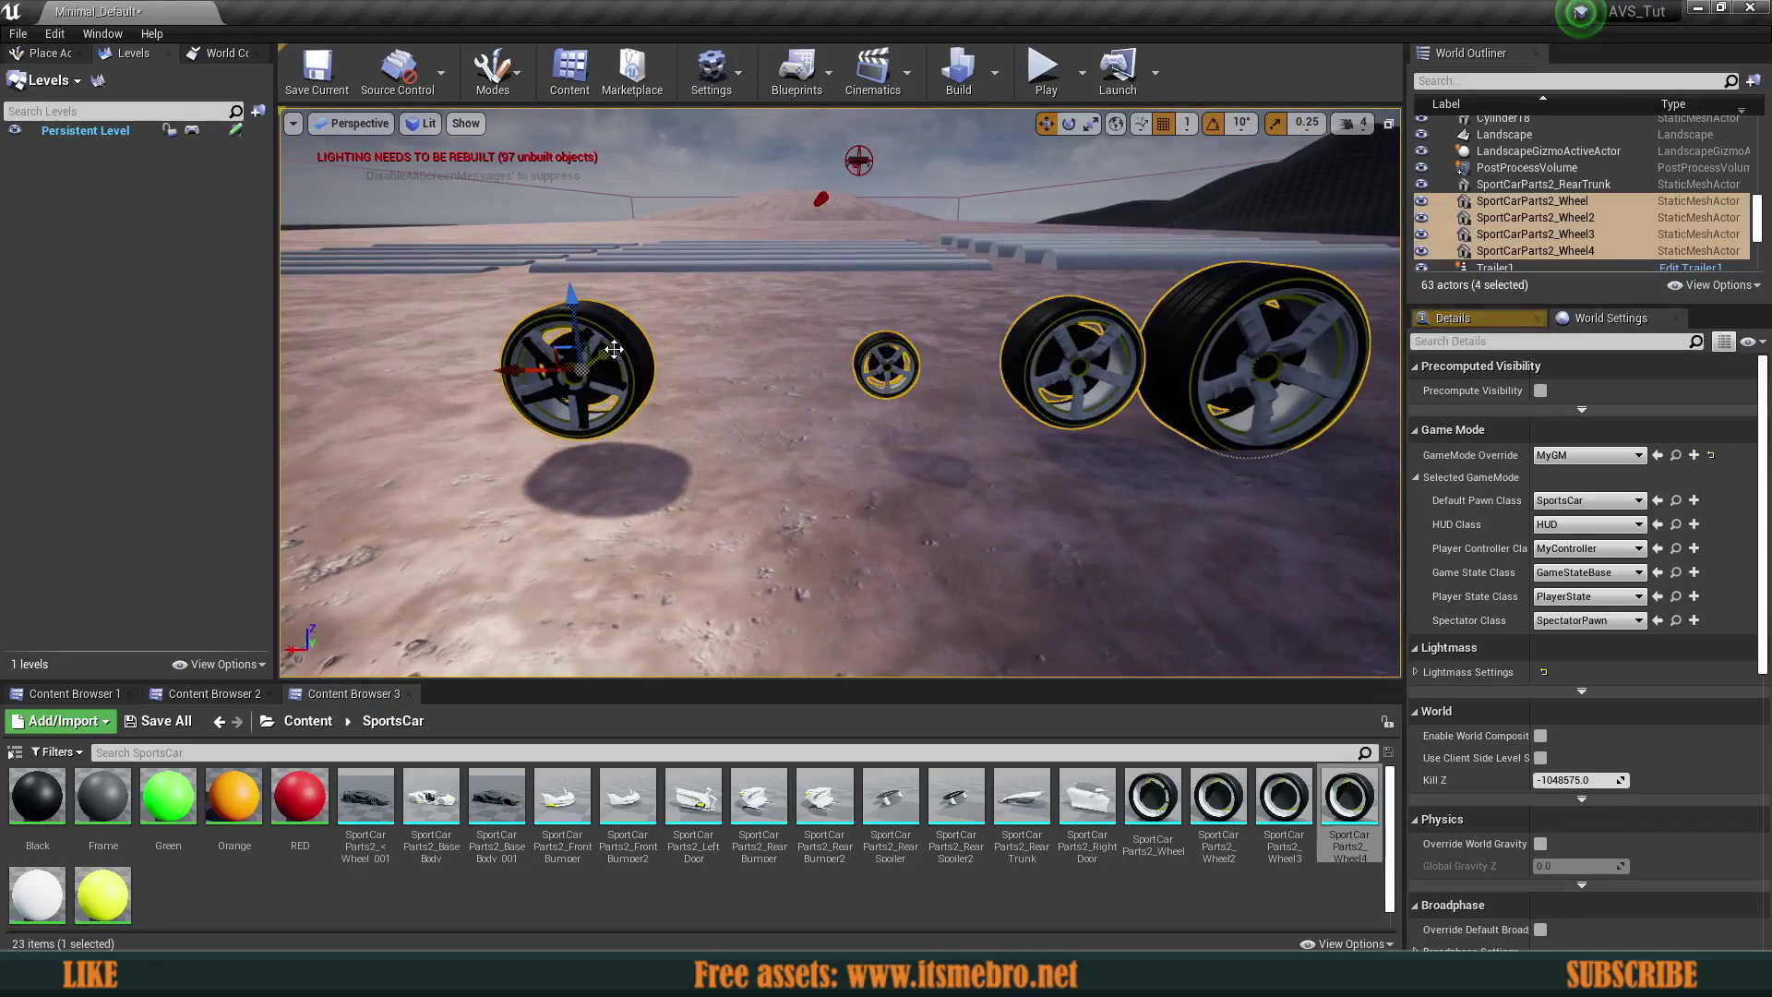
key(Delete)
right_drag(614, 349, 868, 440)
key(ctrl+s)
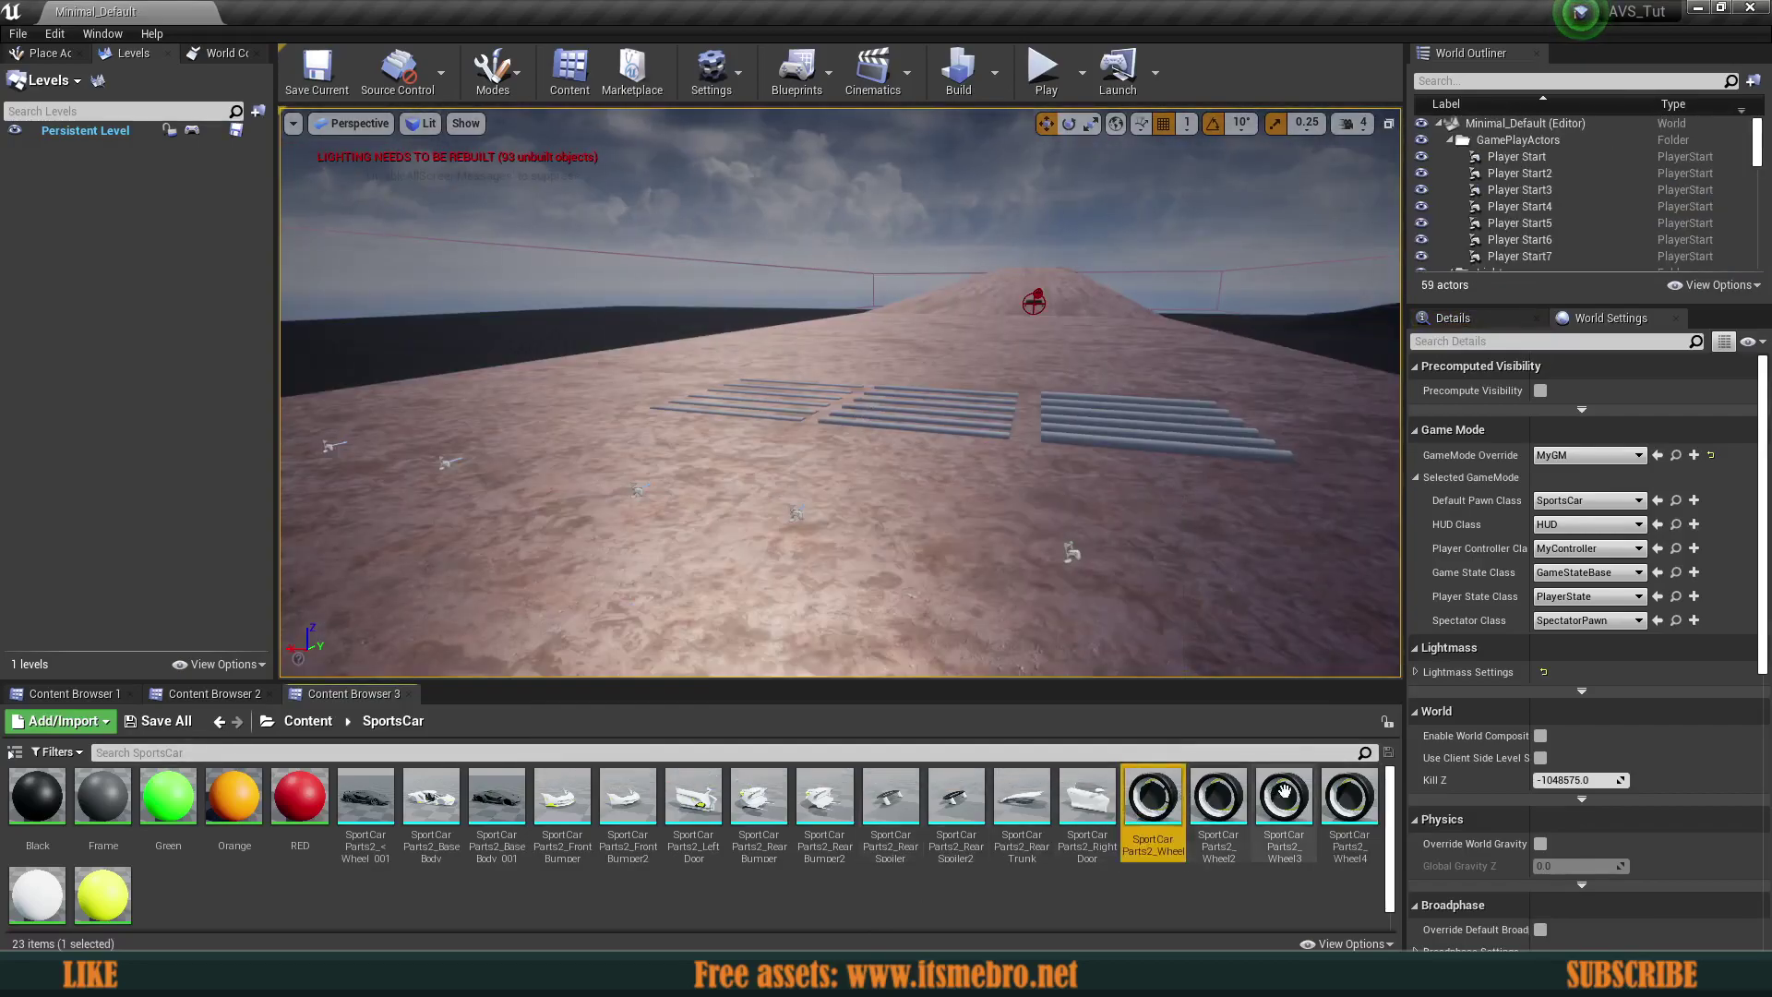
click(1348, 803)
click(1284, 801)
click(1128, 827)
click(1120, 828)
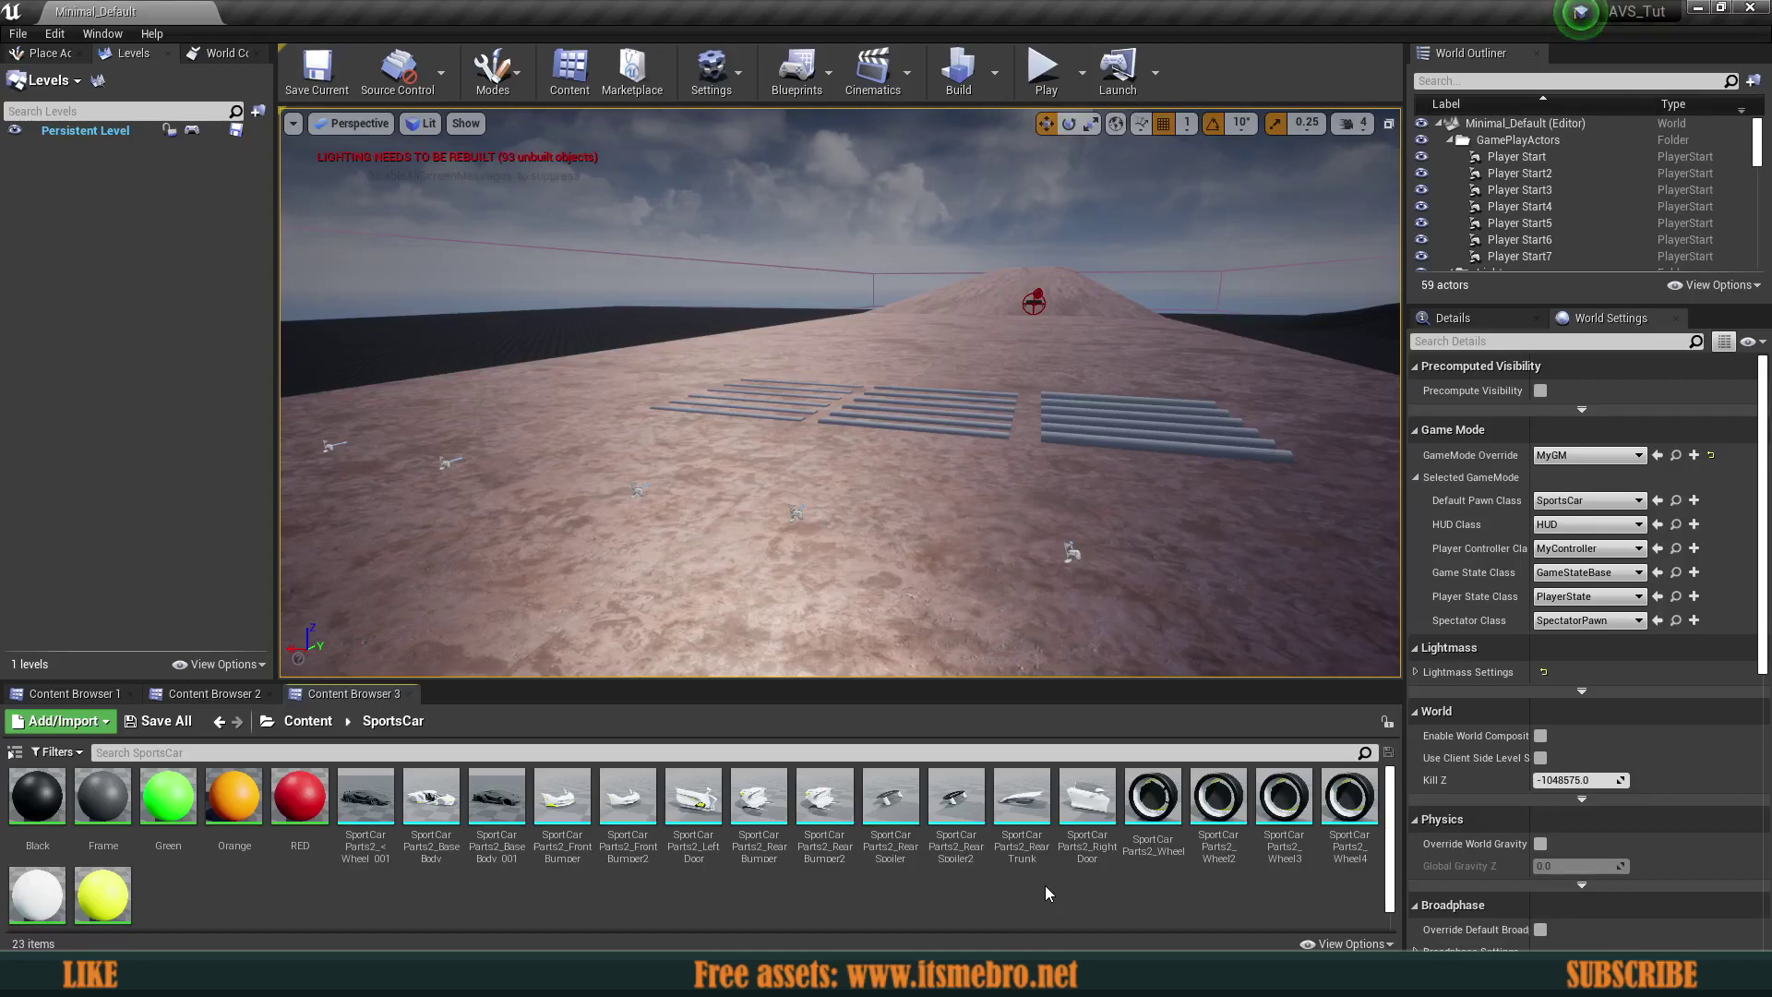
right_drag(1067, 549, 1167, 559)
key(d)
key(a)
drag(1098, 480, 1068, 548)
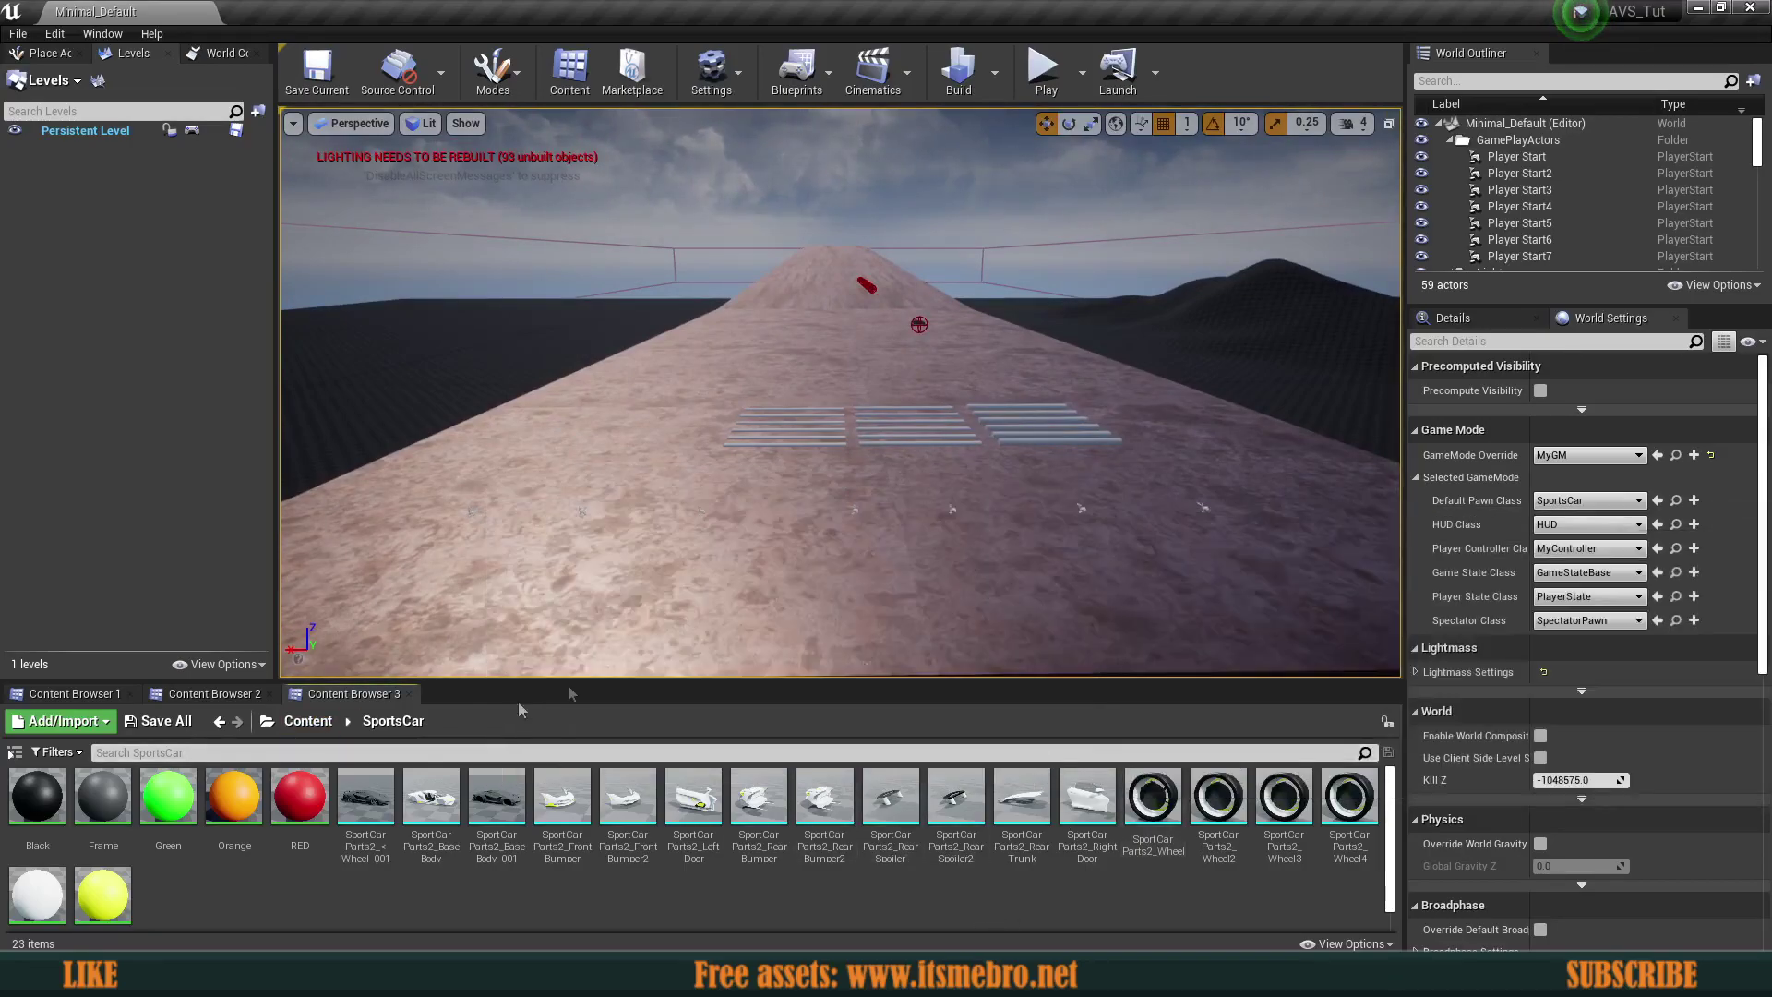
- Open the SportsCar blueprint from the main Content folder at its Event Graph
click(307, 720)
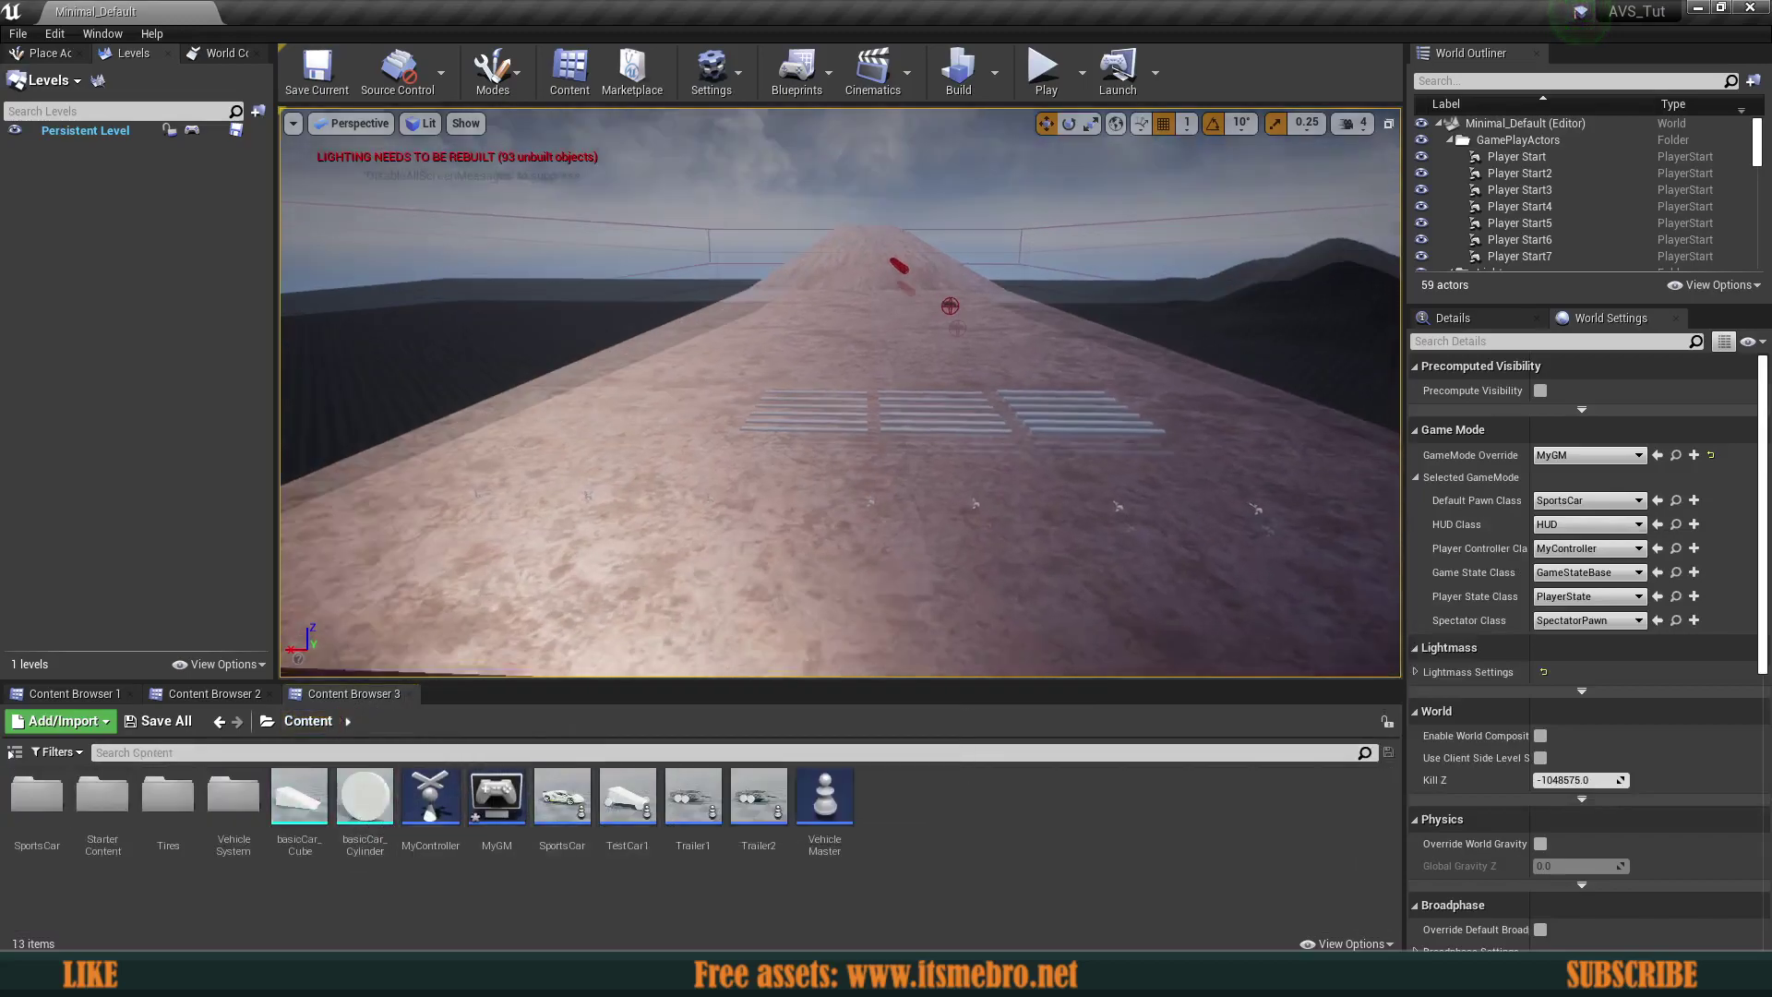
double_click(562, 796)
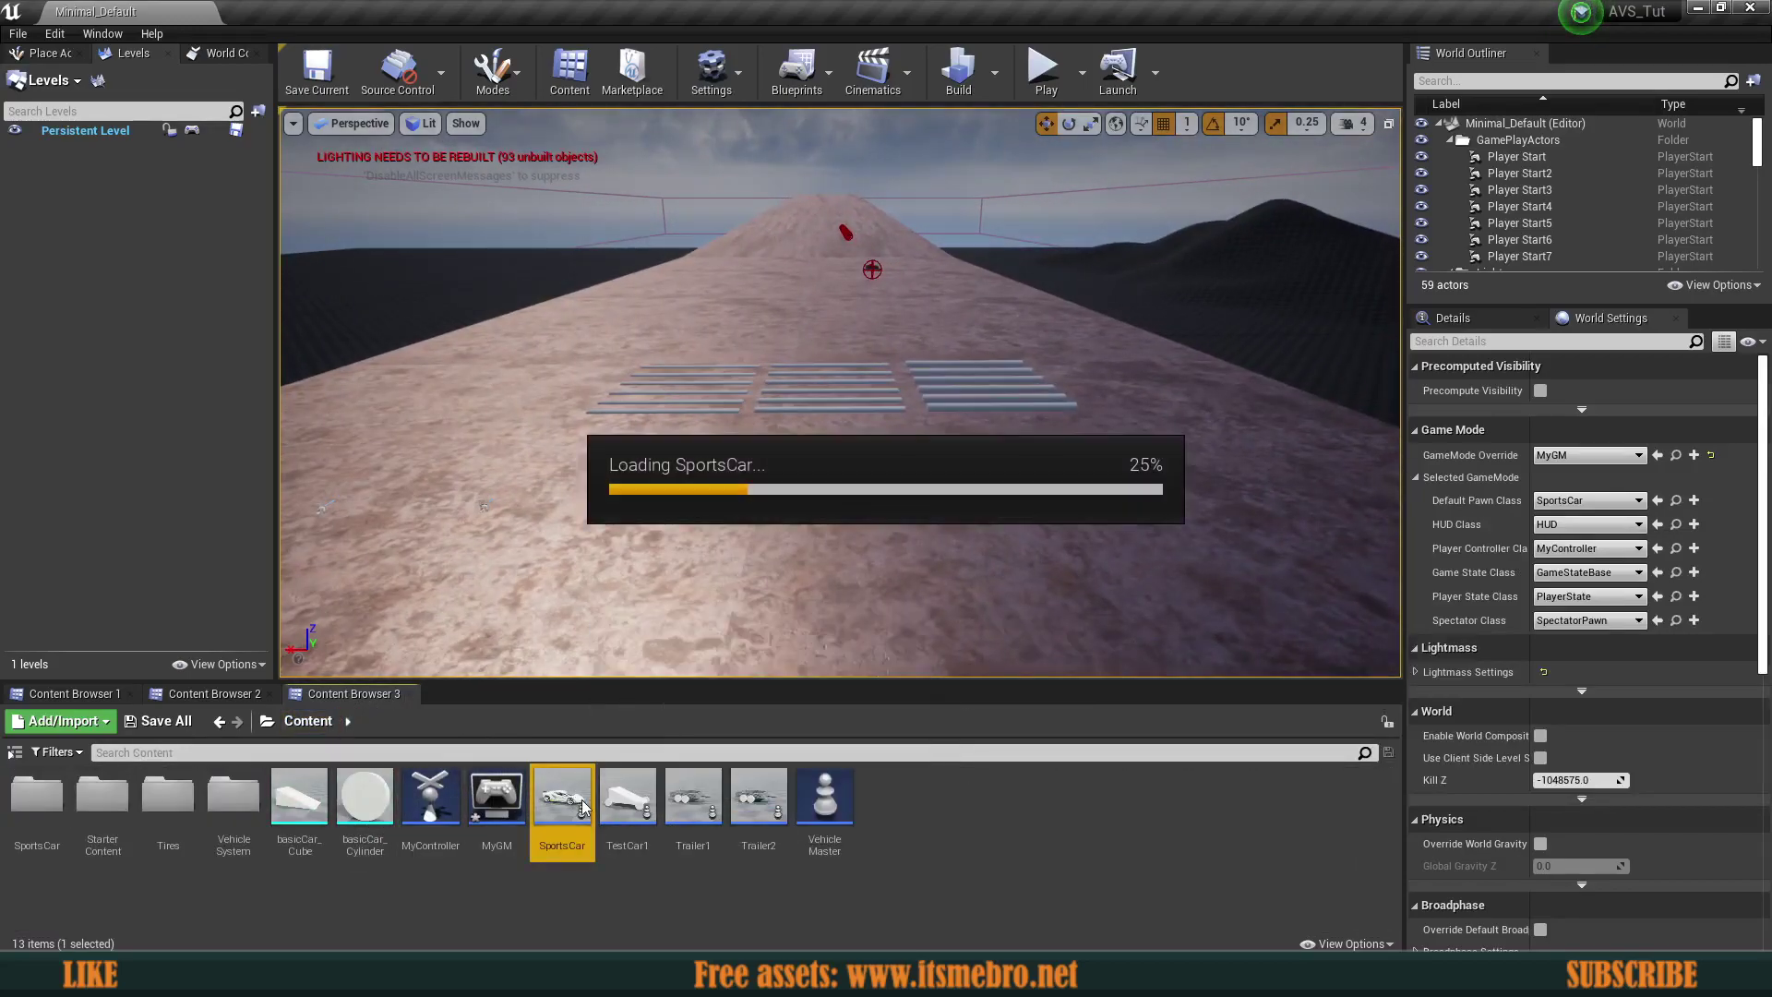
scroll(585, 446, down, 2)
drag(465, 353, 1138, 646)
drag(1068, 550, 586, 374)
drag(538, 332, 1078, 592)
click(1188, 572)
drag(573, 338, 1142, 585)
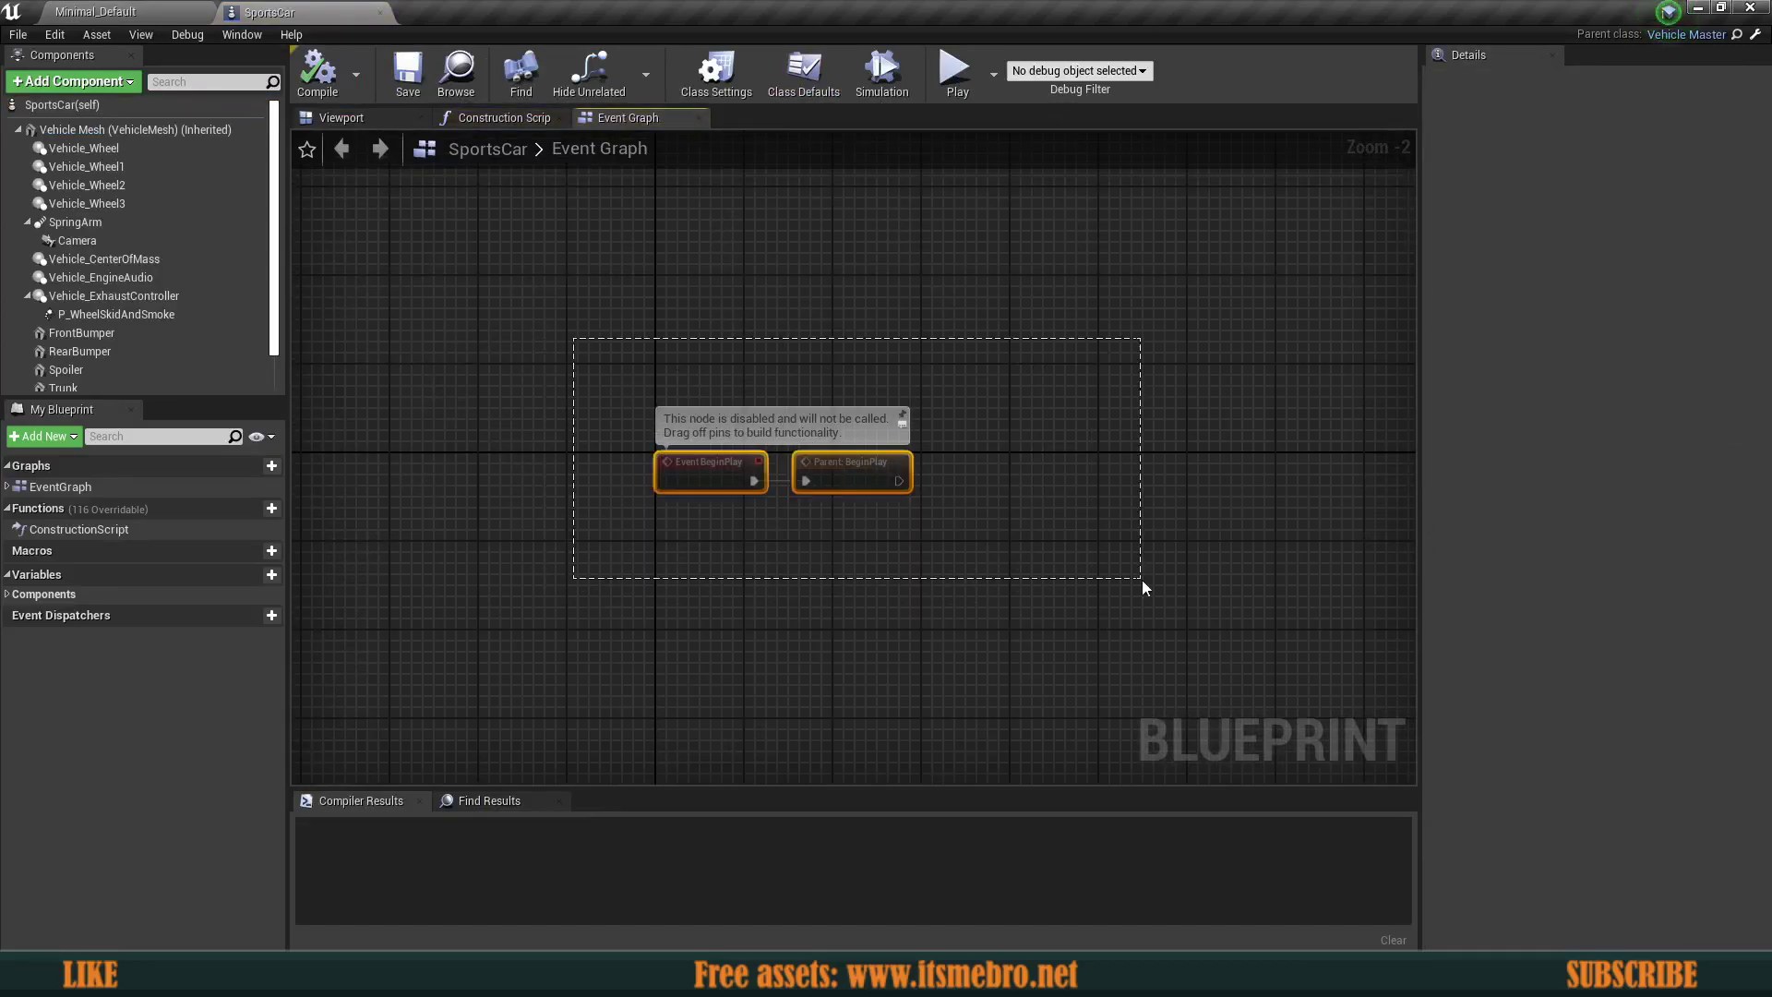
drag(973, 554, 977, 552)
click(532, 240)
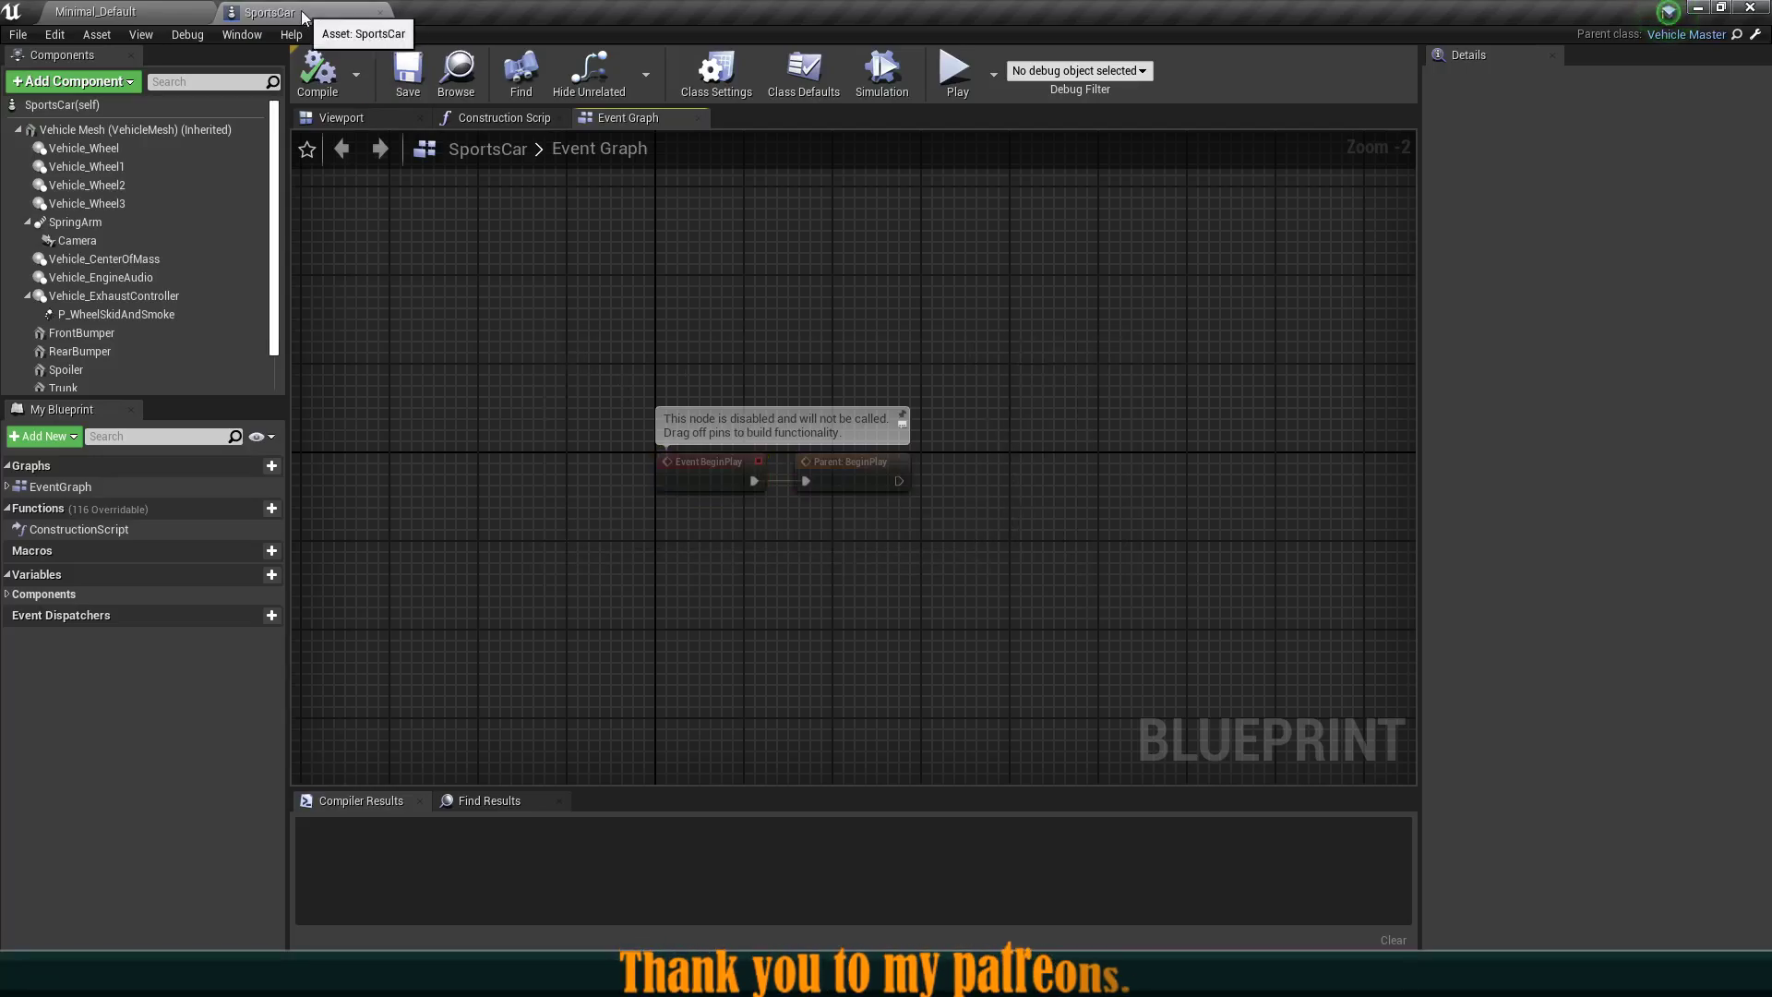
drag(587, 376, 979, 527)
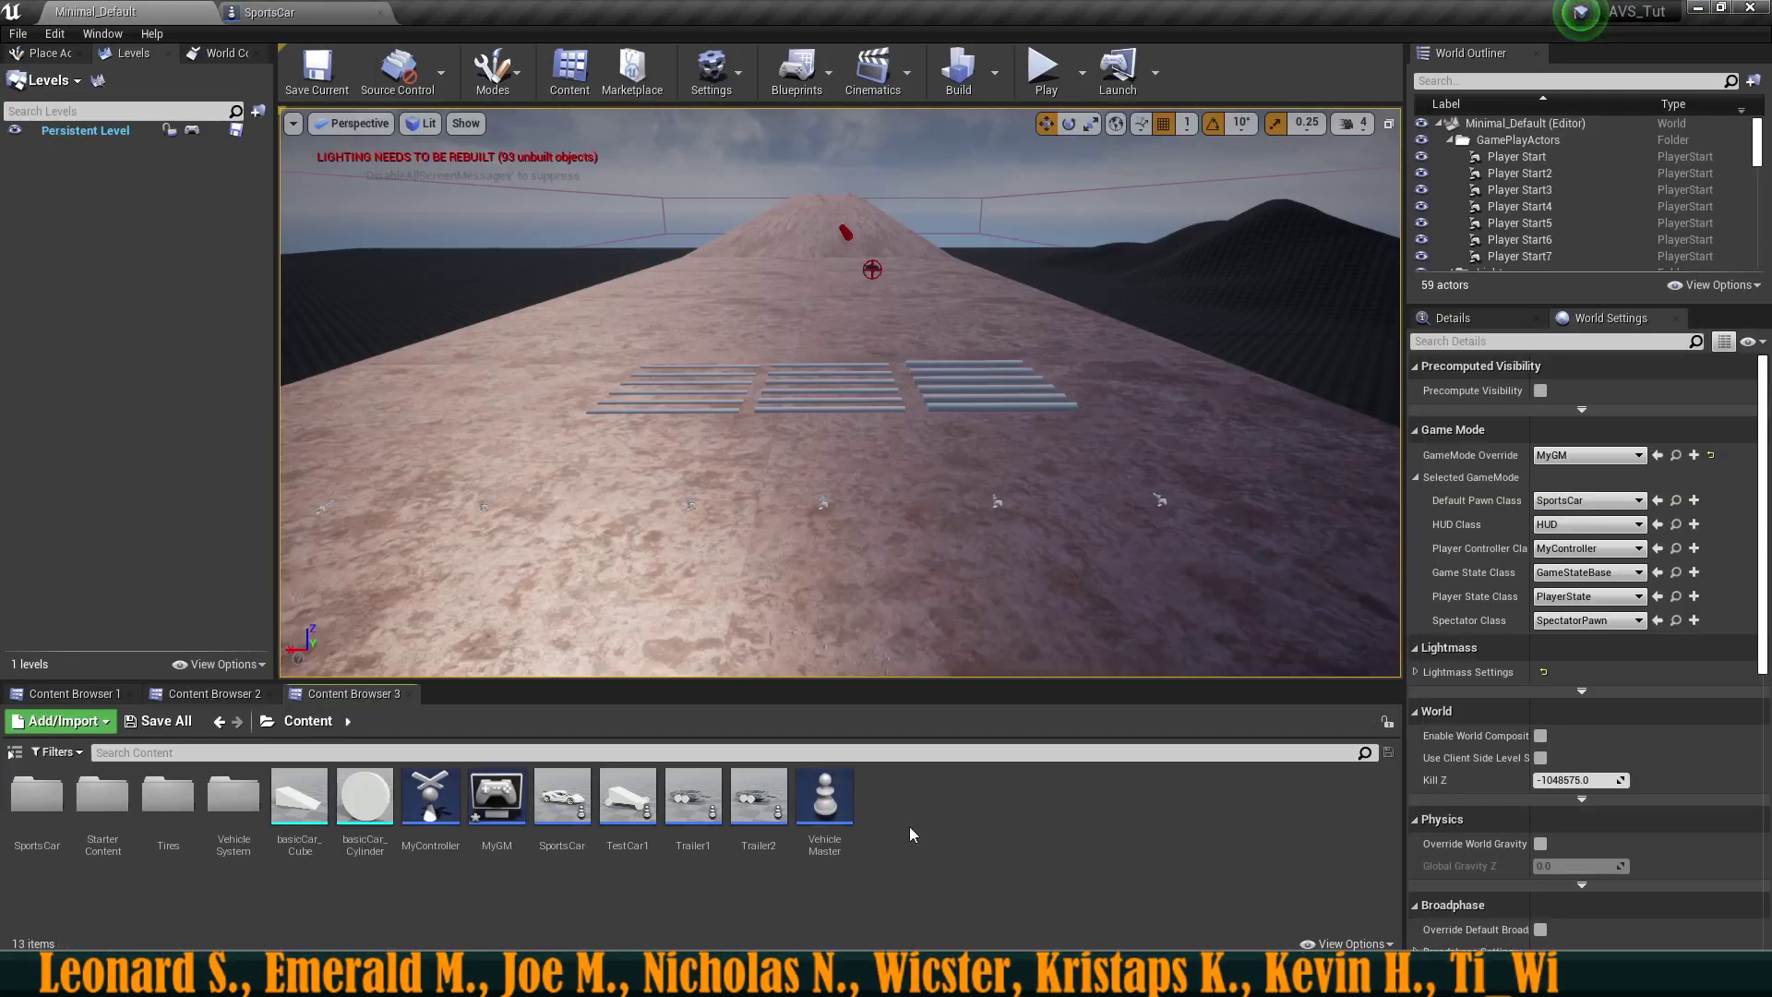
- Open the VehicleMaster blueprint from the Content folder and inspect its inherited Vehicle Mesh component
double_click(826, 800)
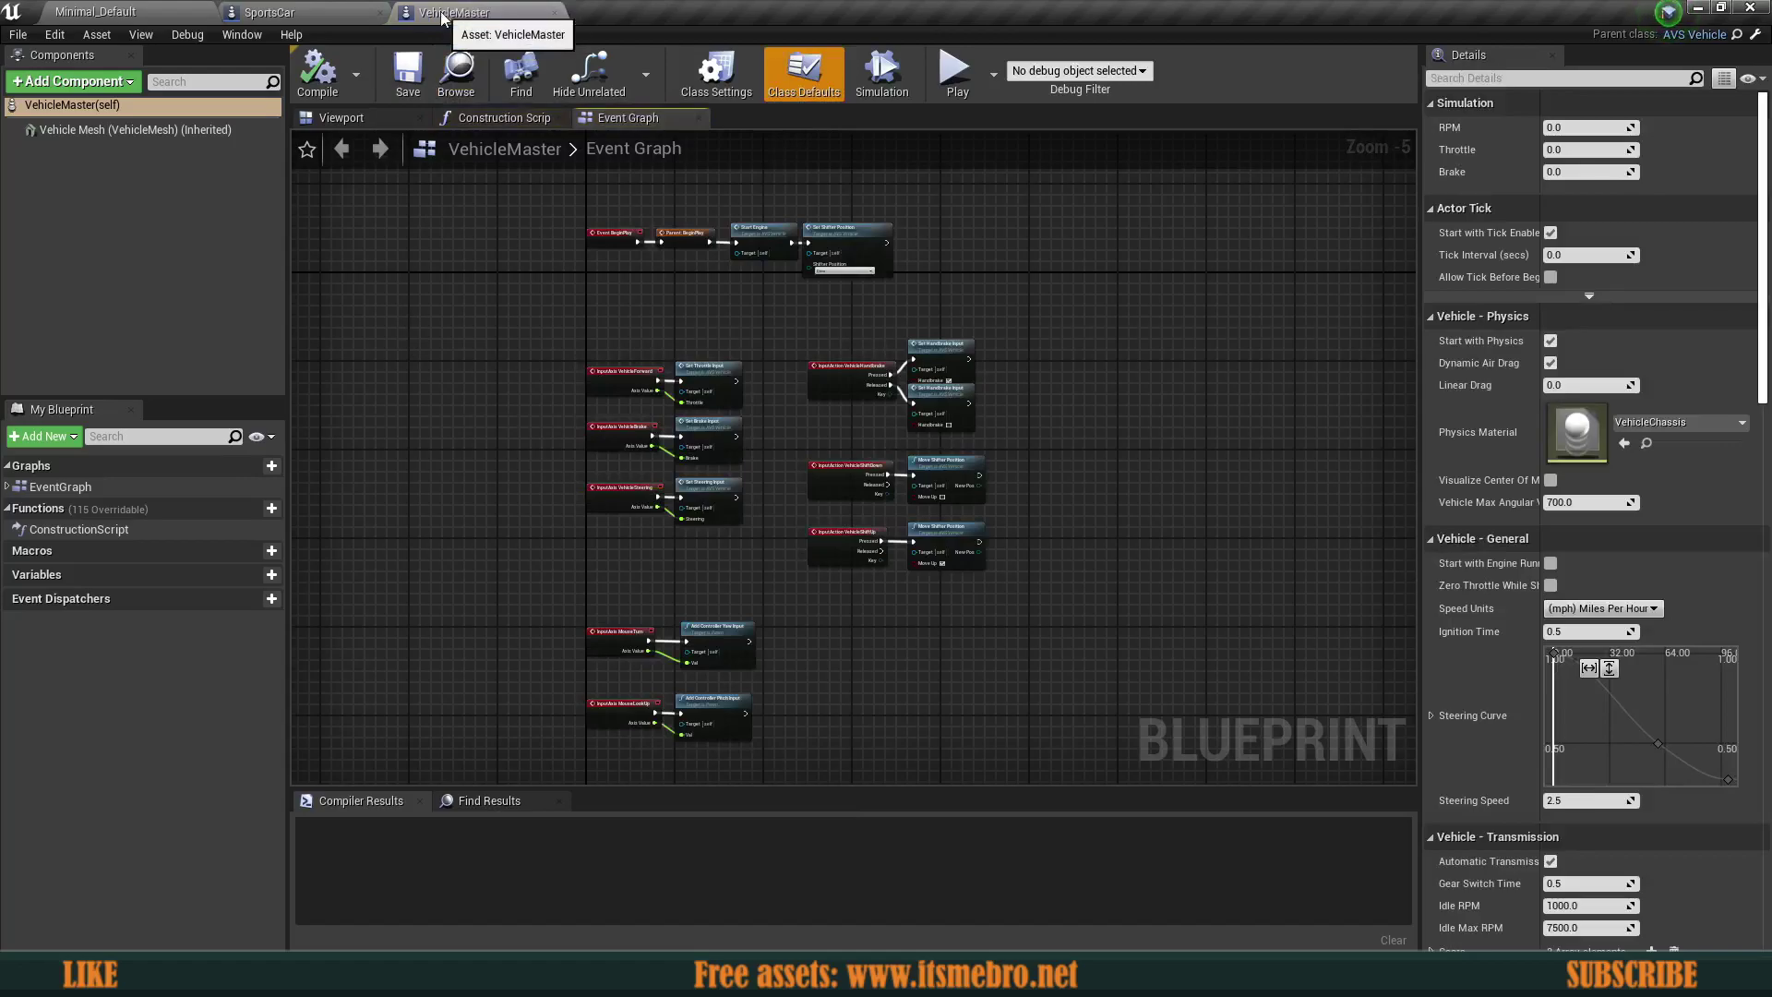
right_drag(478, 304, 476, 302)
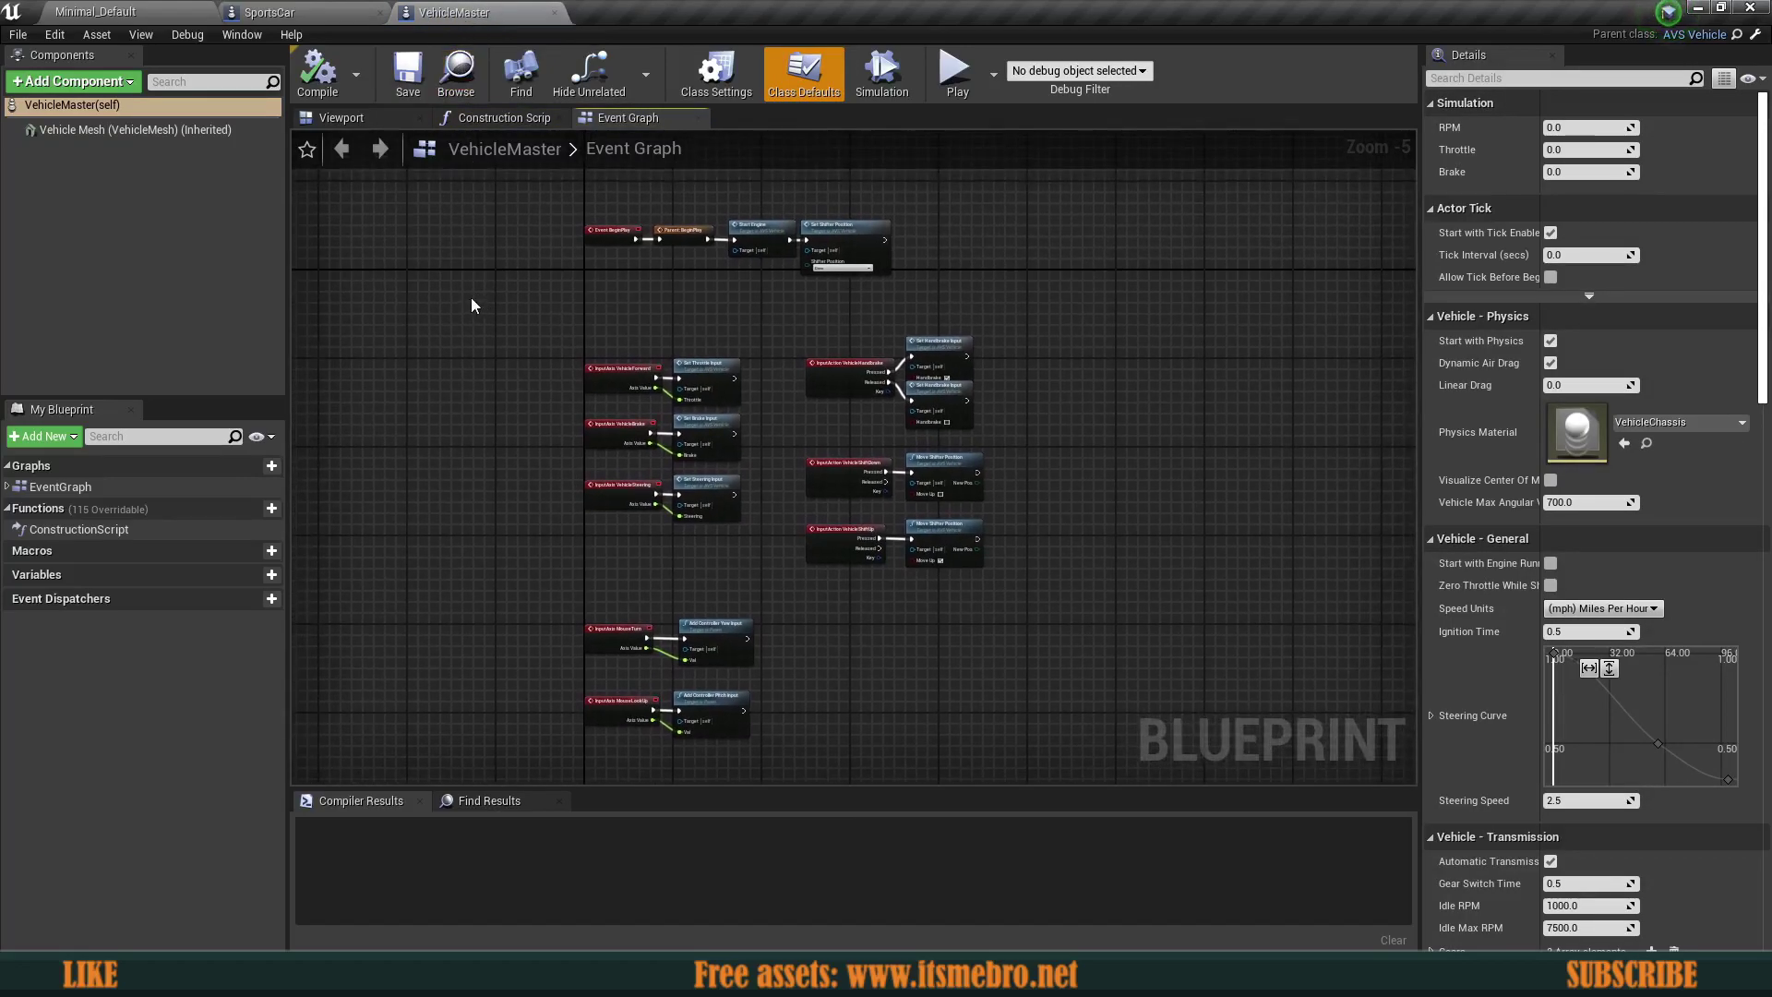
click(101, 134)
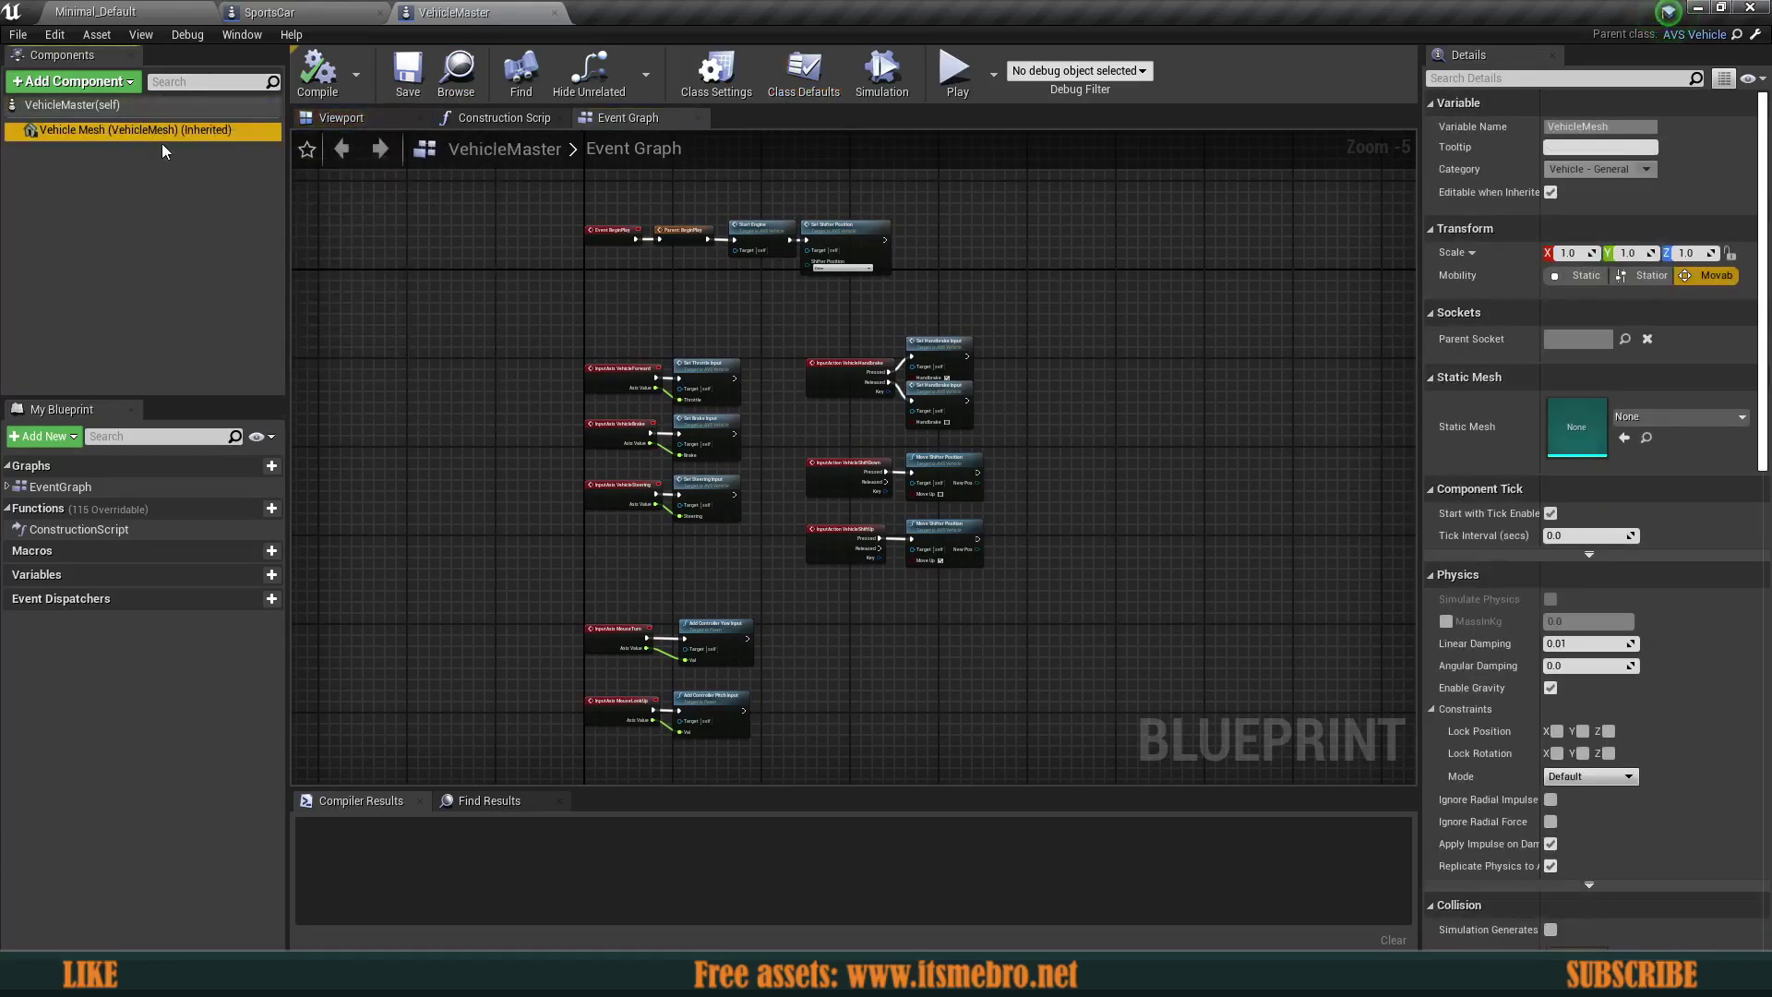
- Compare the SportsCar blueprint's Vehicle_Wheel components with the component list of the VehicleMaster blueprint
click(267, 12)
click(125, 148)
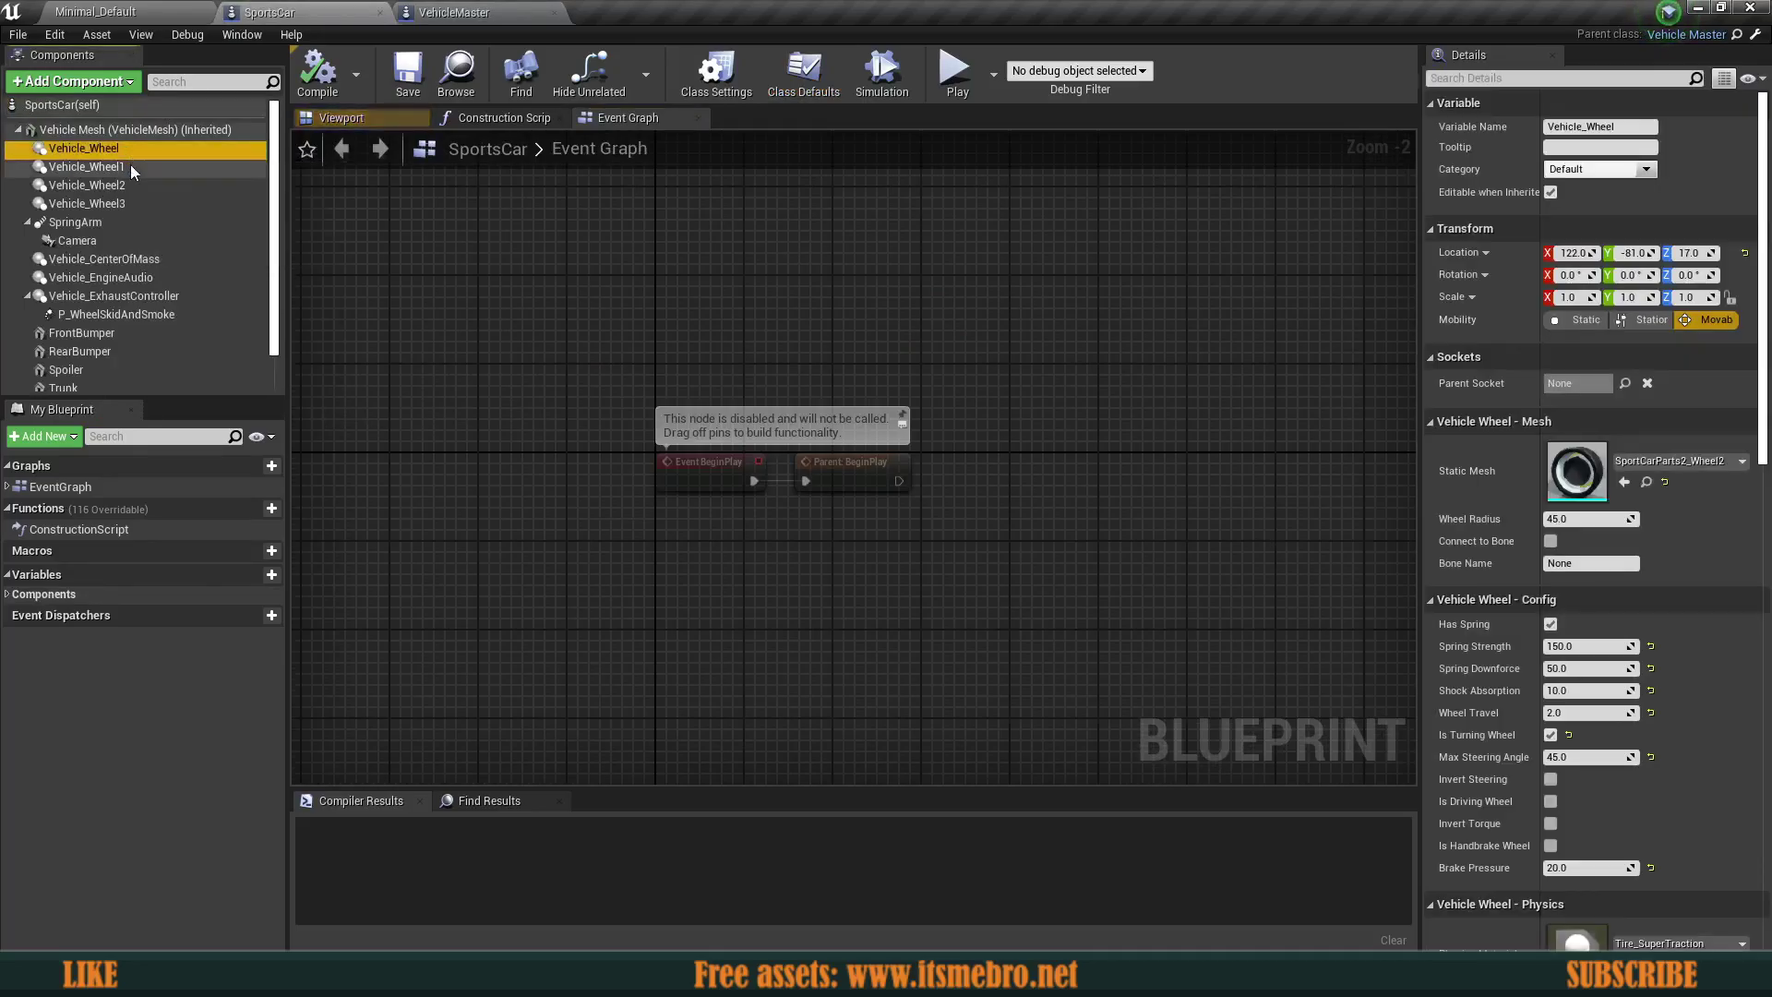
click(453, 12)
click(63, 137)
click(139, 249)
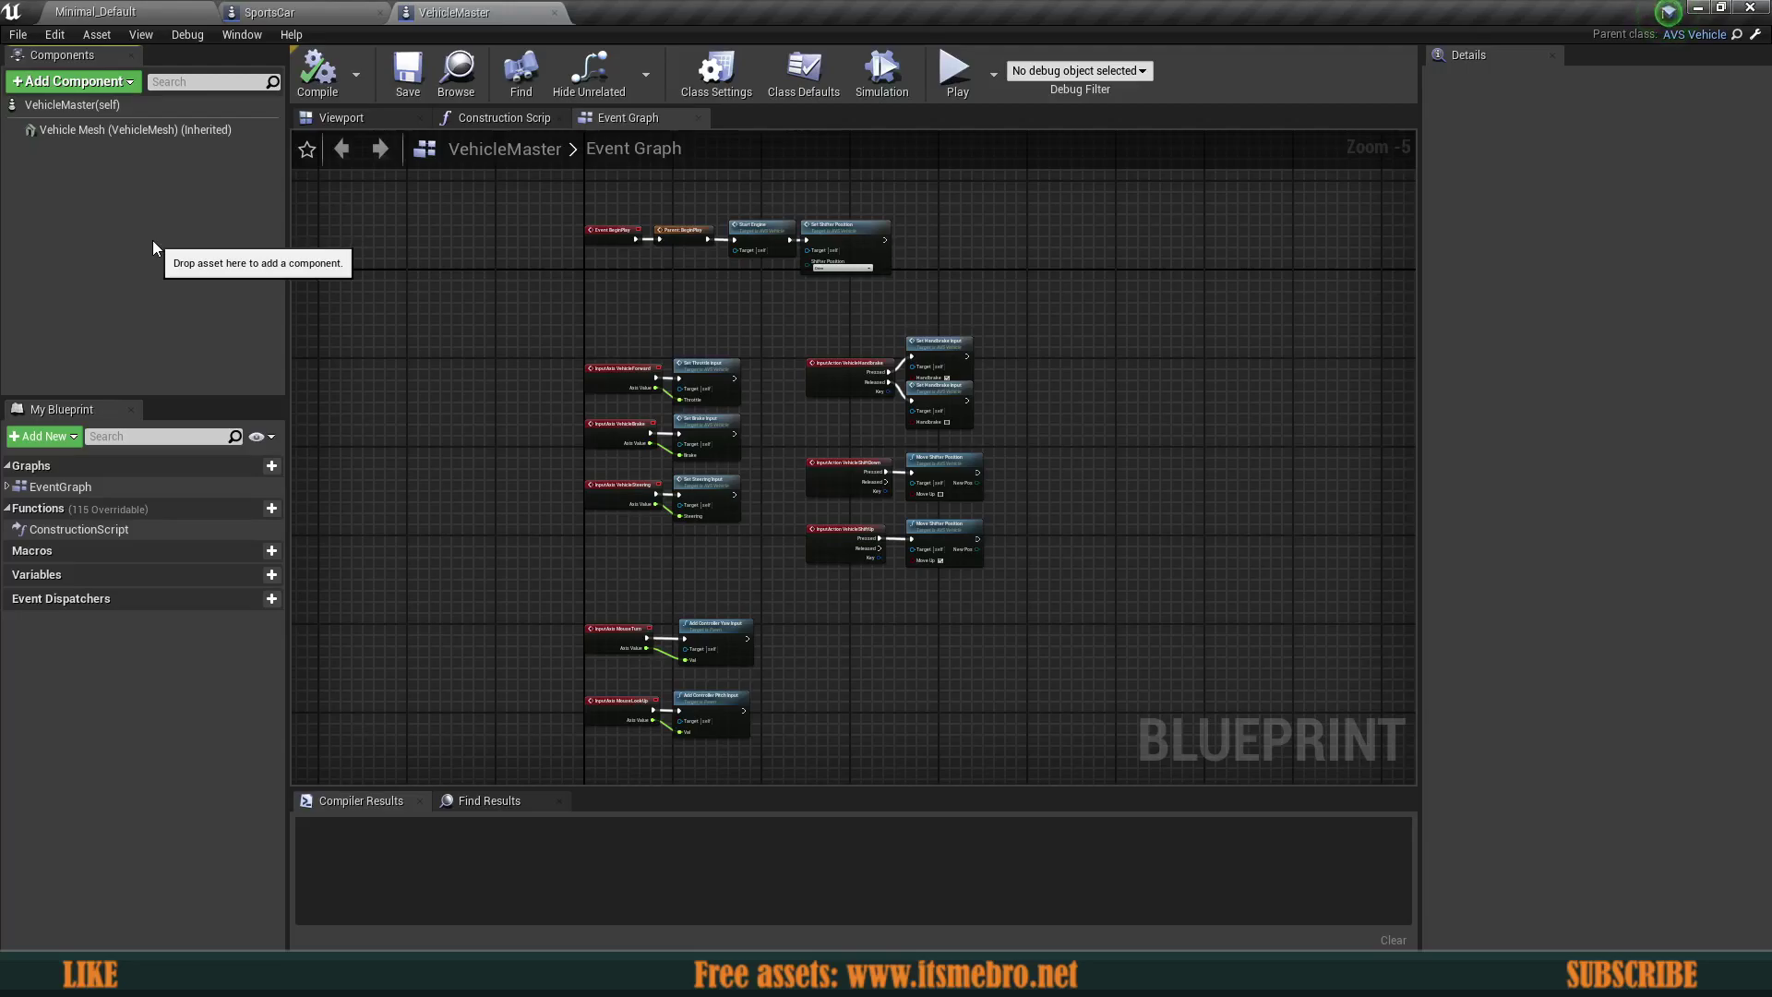
click(277, 12)
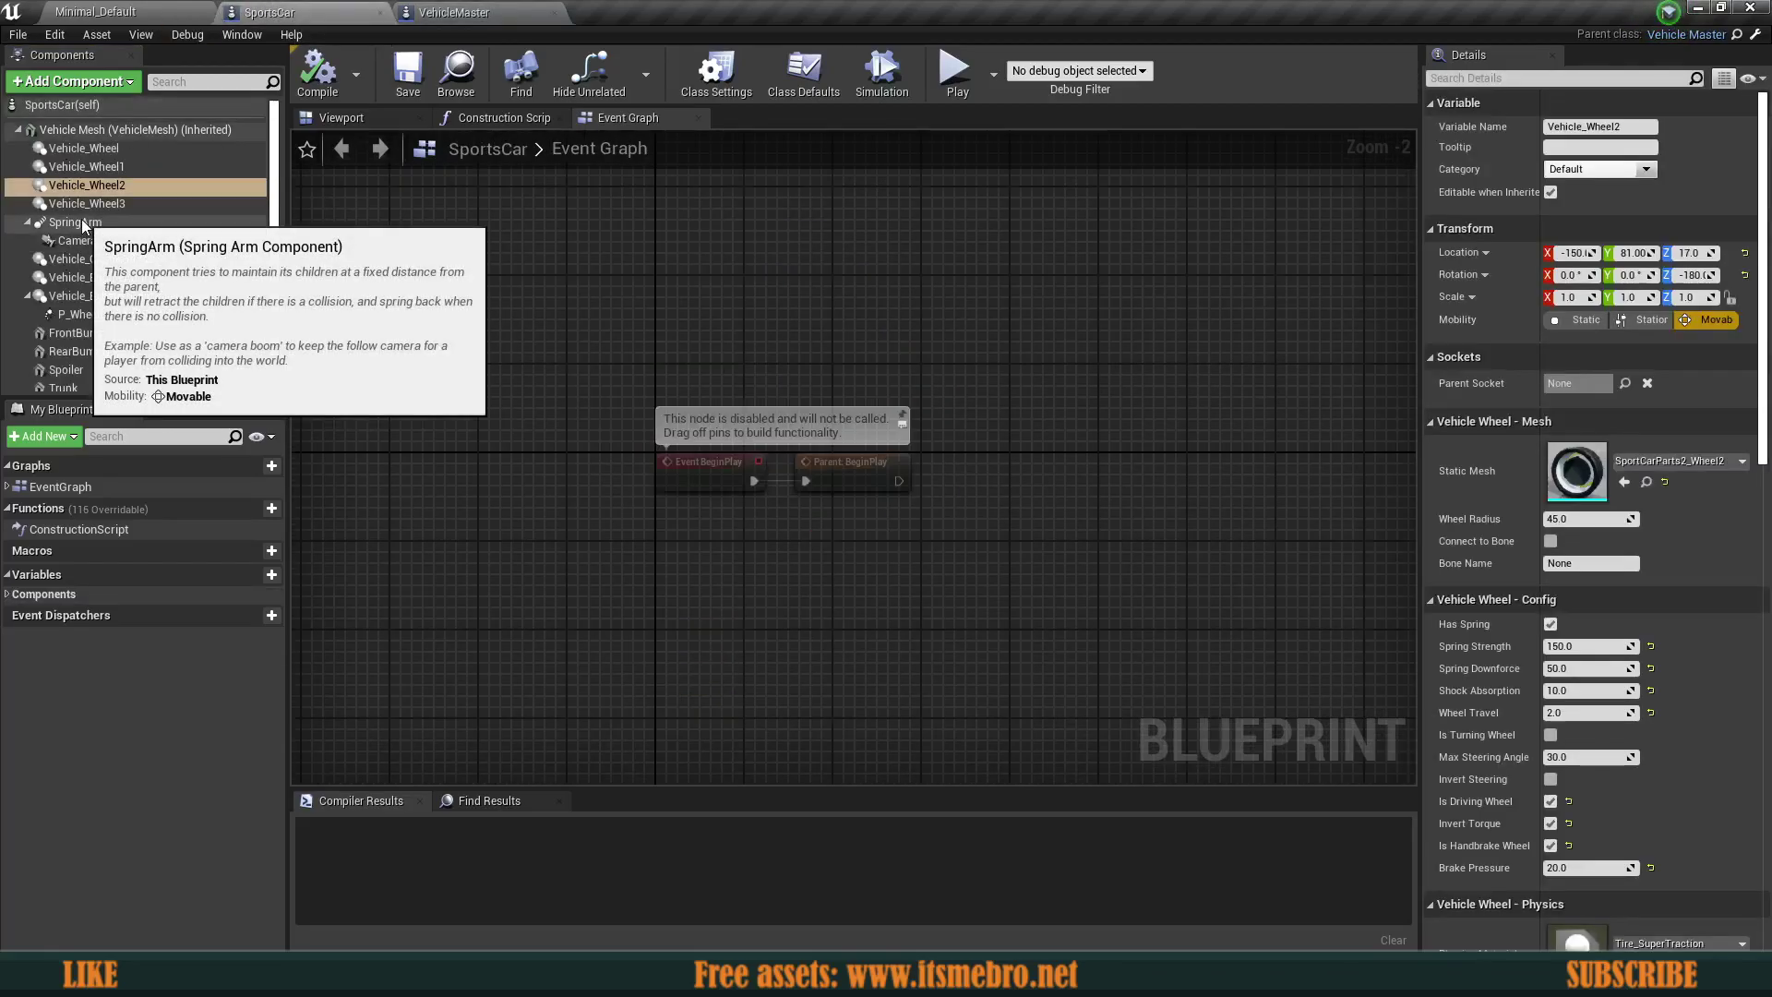
click(87, 170)
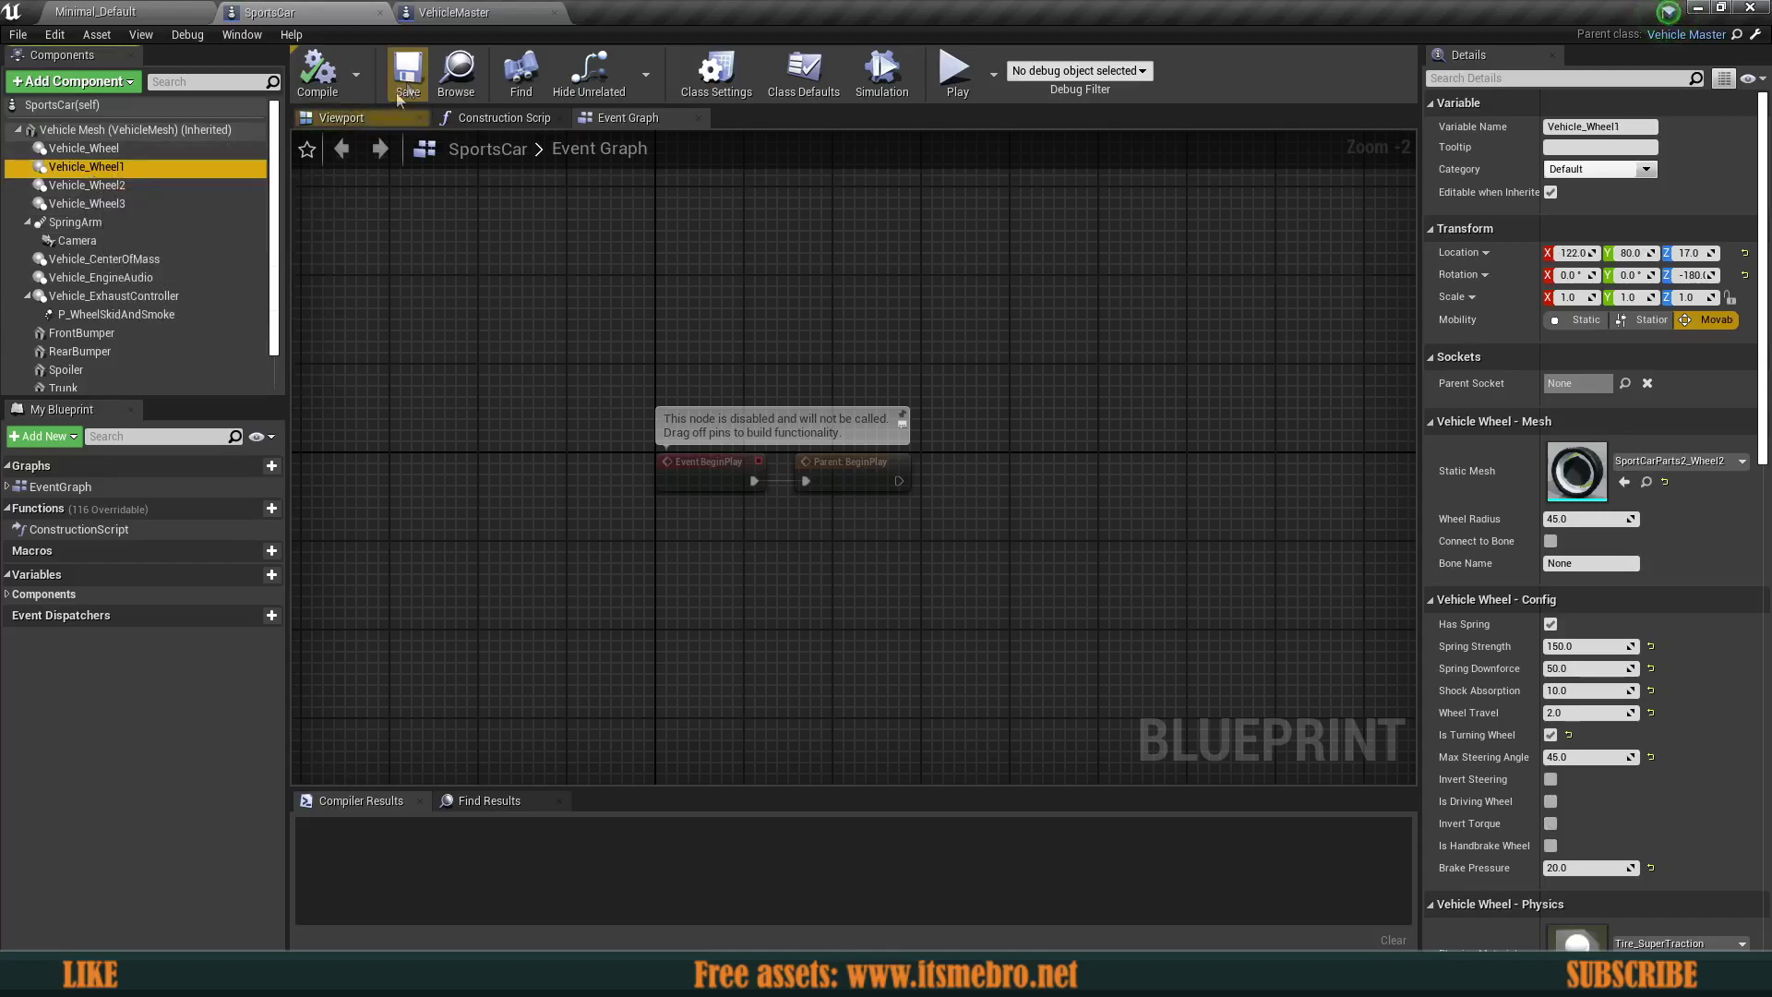
click(453, 12)
right_drag(510, 214, 502, 265)
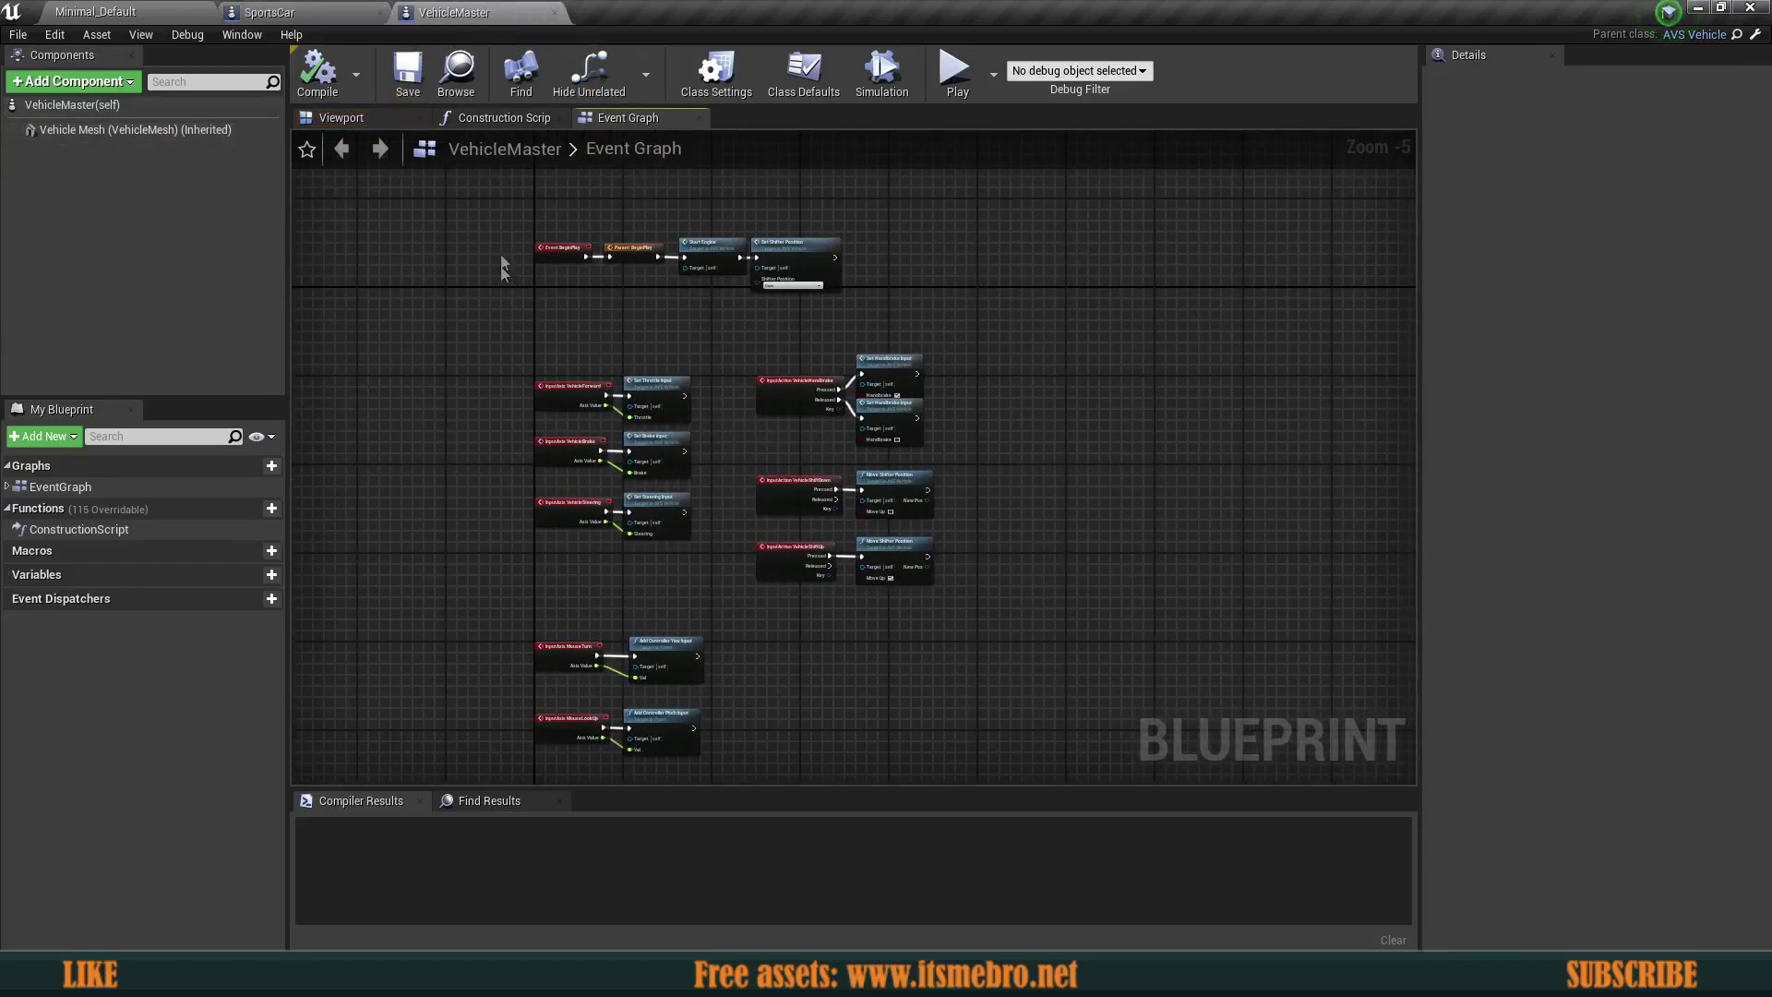
click(277, 12)
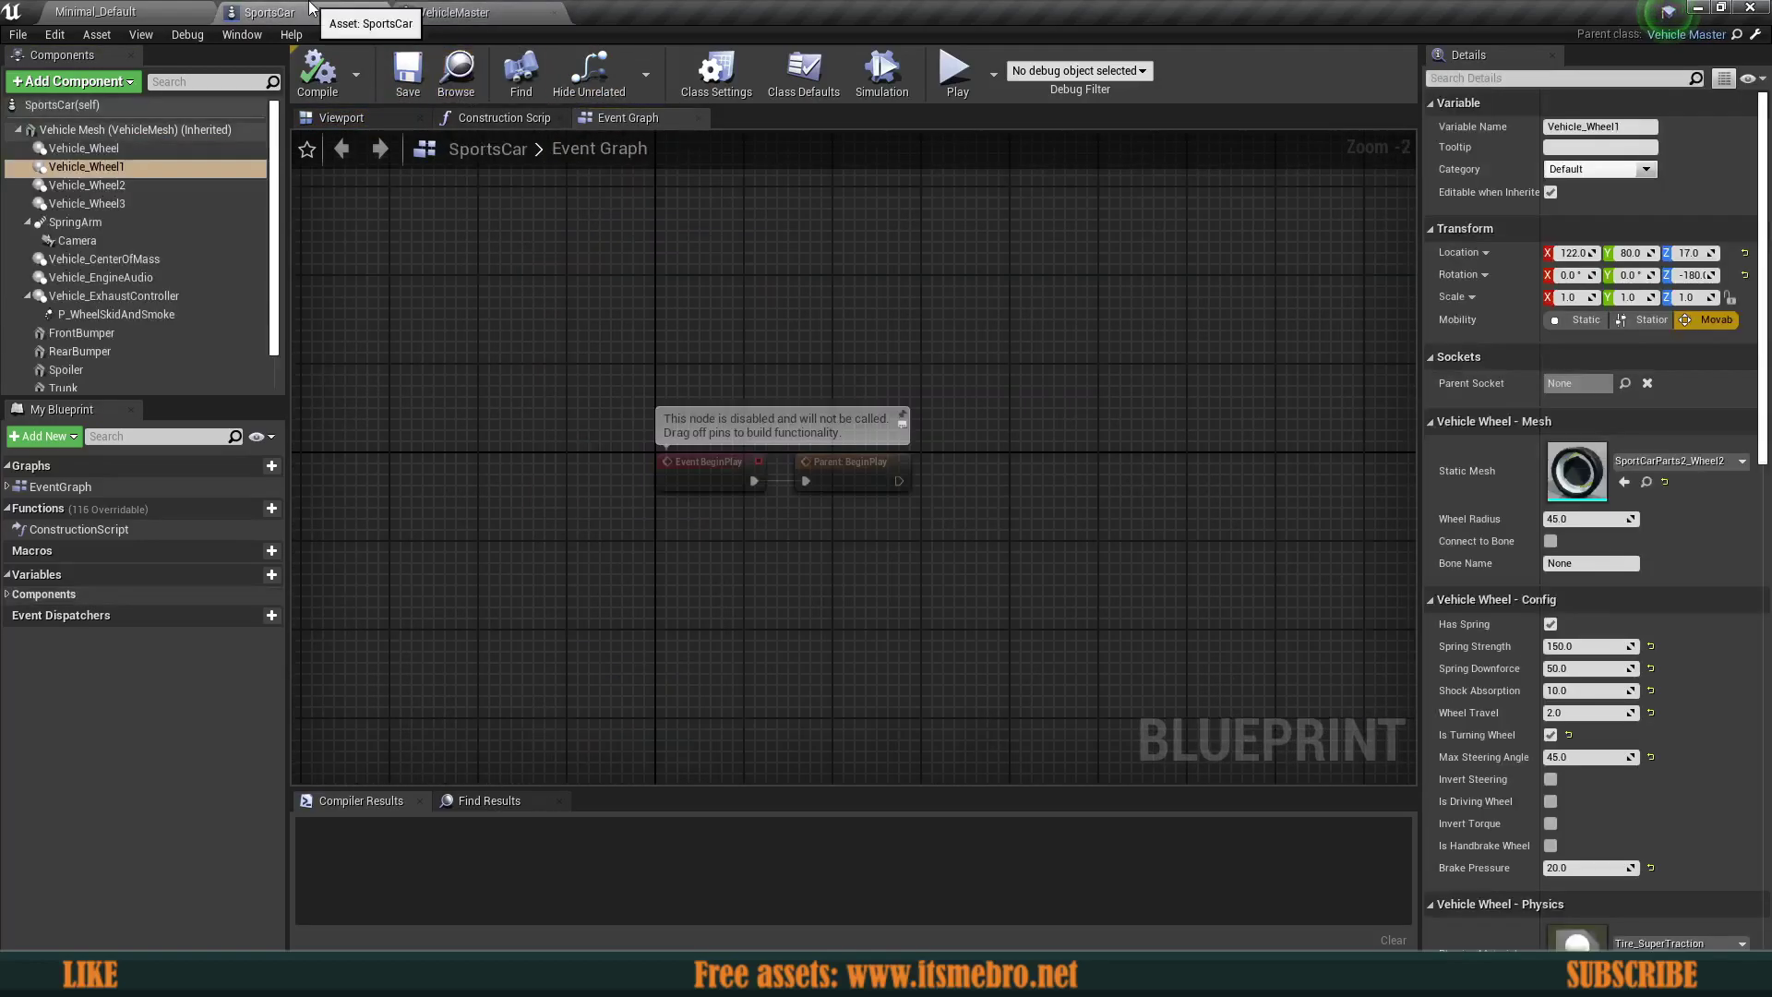
- Close the VehicleMaster blueprint and return to the BeginPlay nodes in the SportsCar Event Graph
click(554, 13)
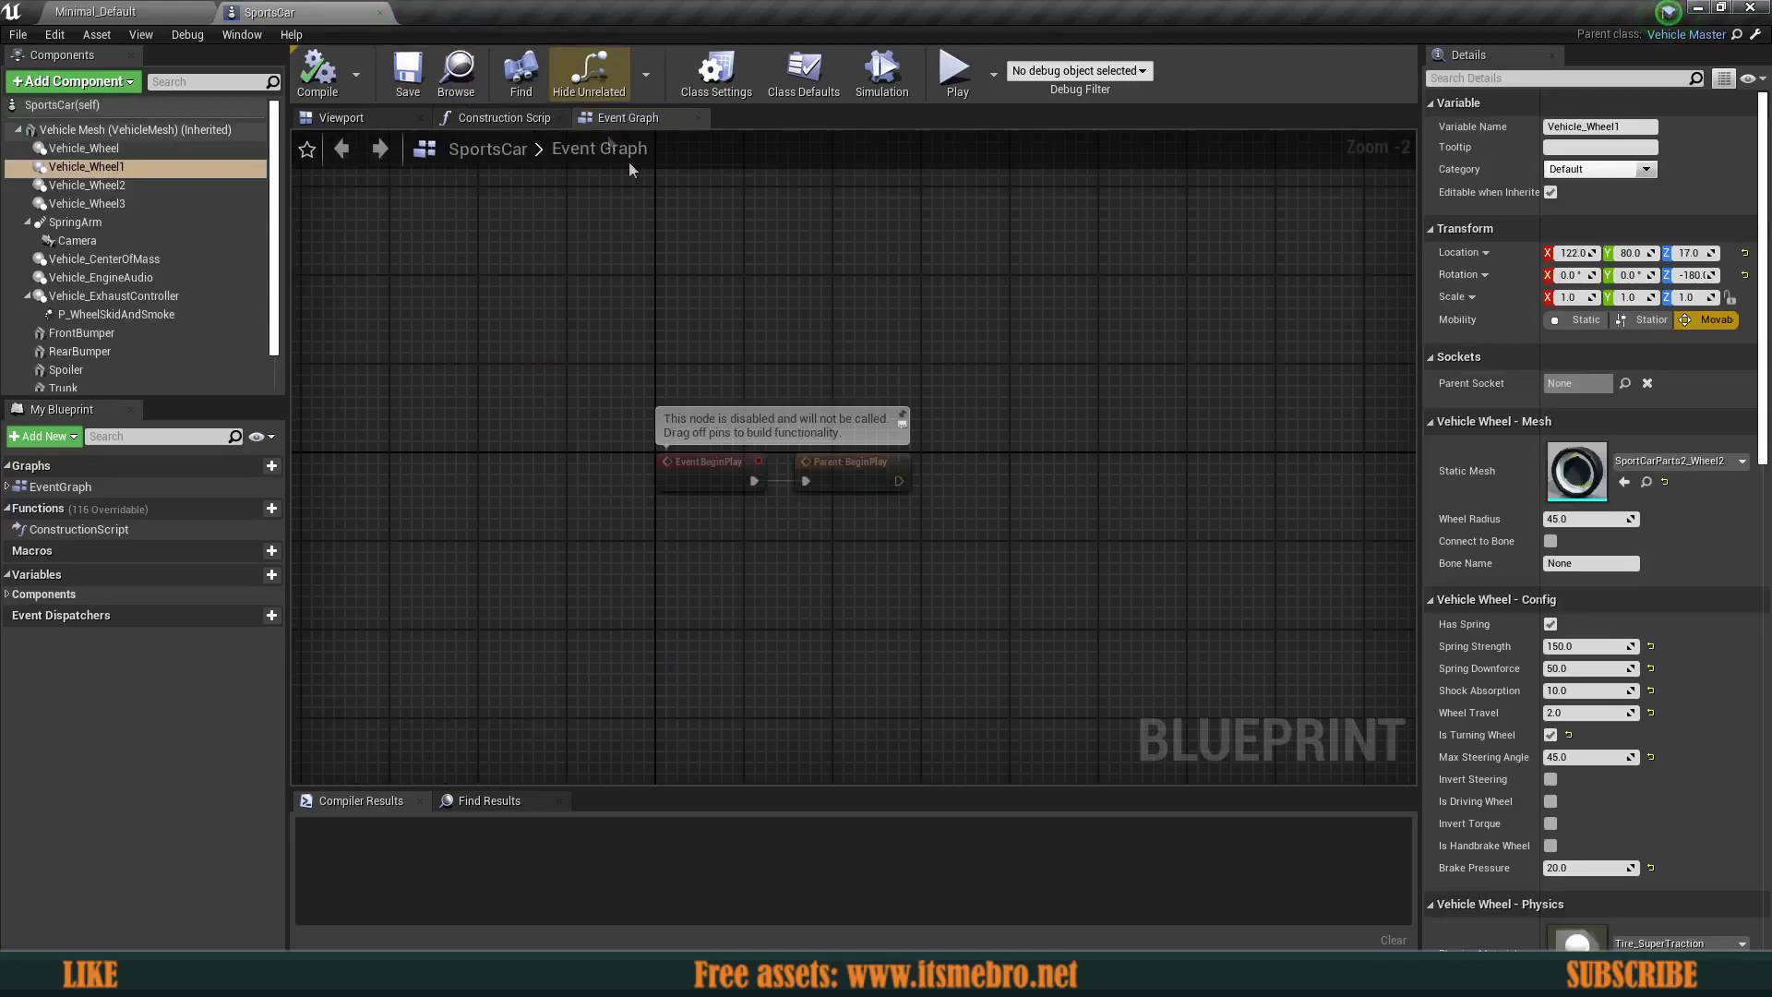
right_drag(759, 602, 744, 597)
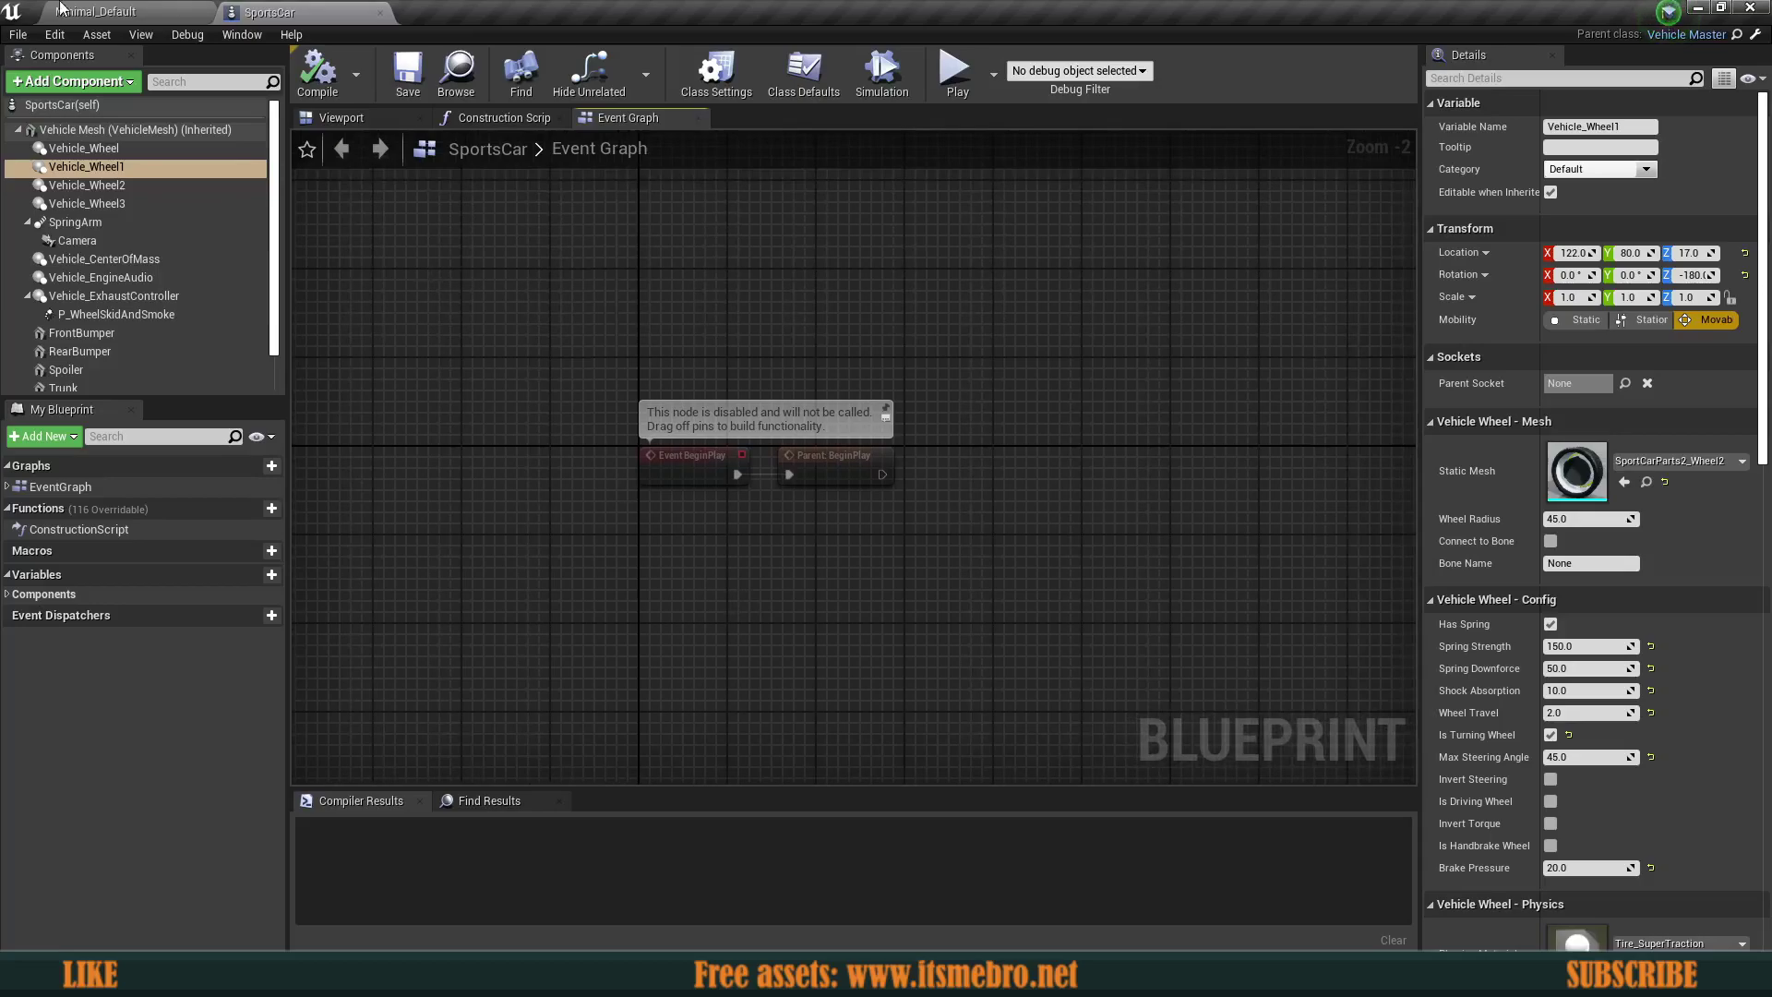
click(139, 11)
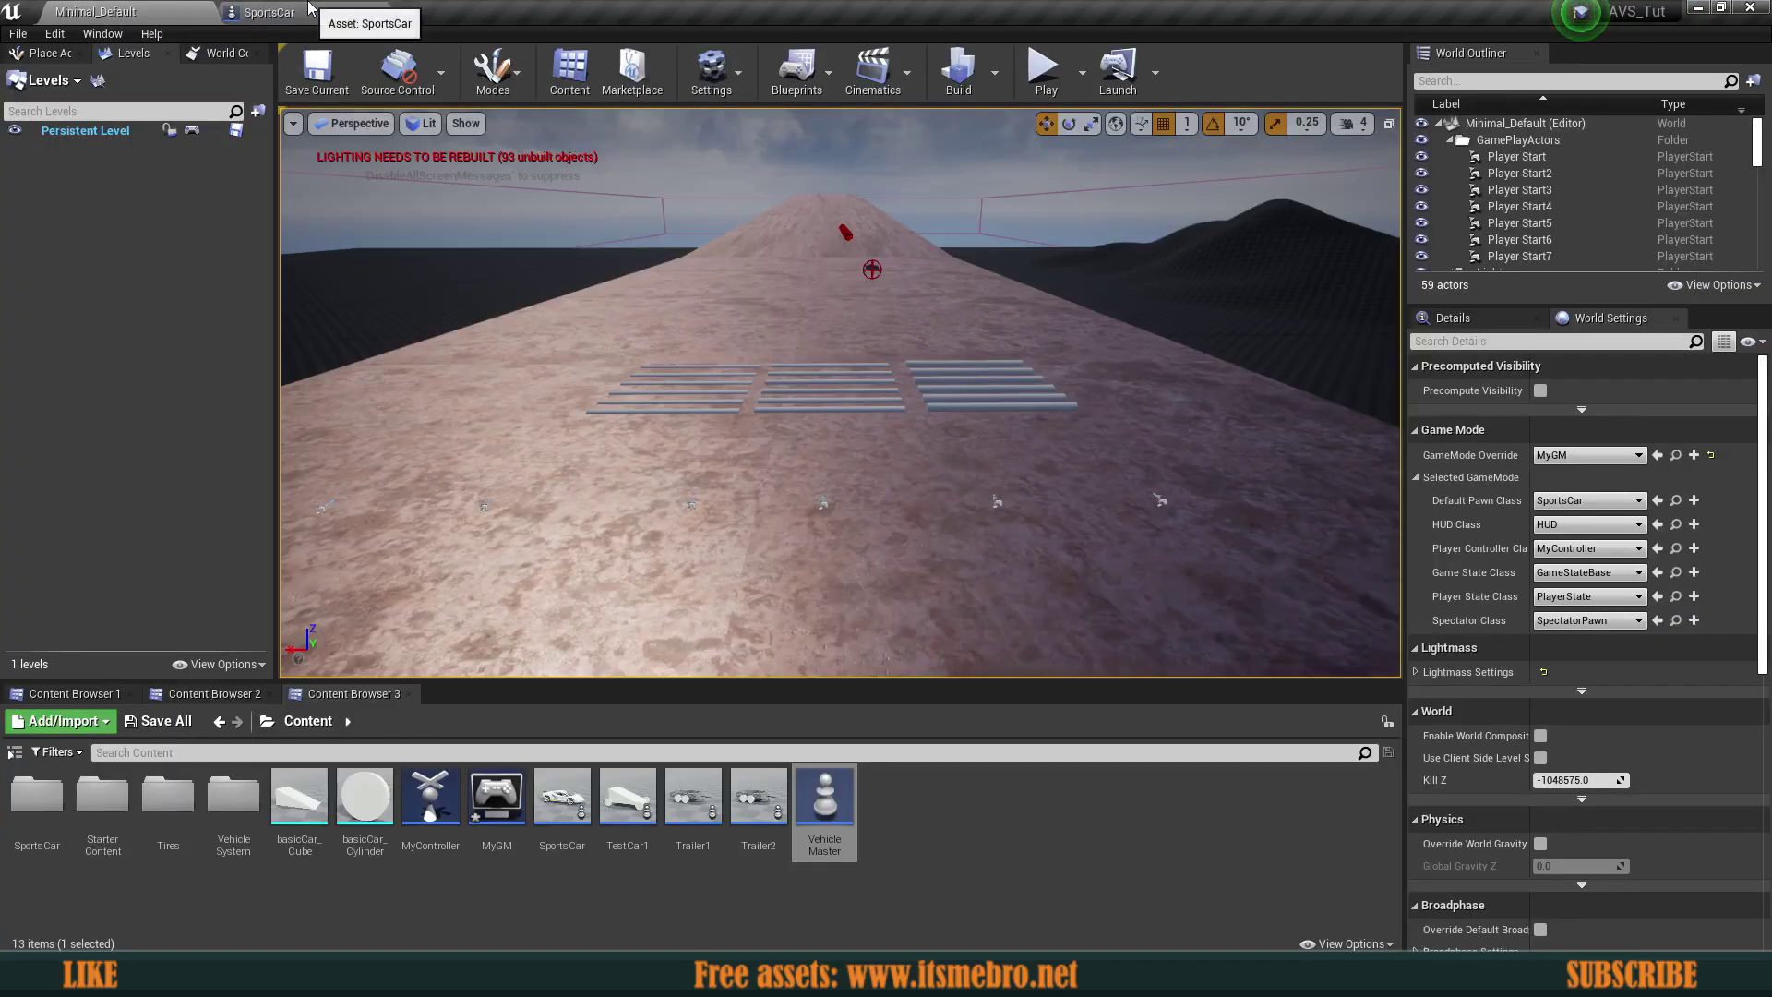
click(277, 12)
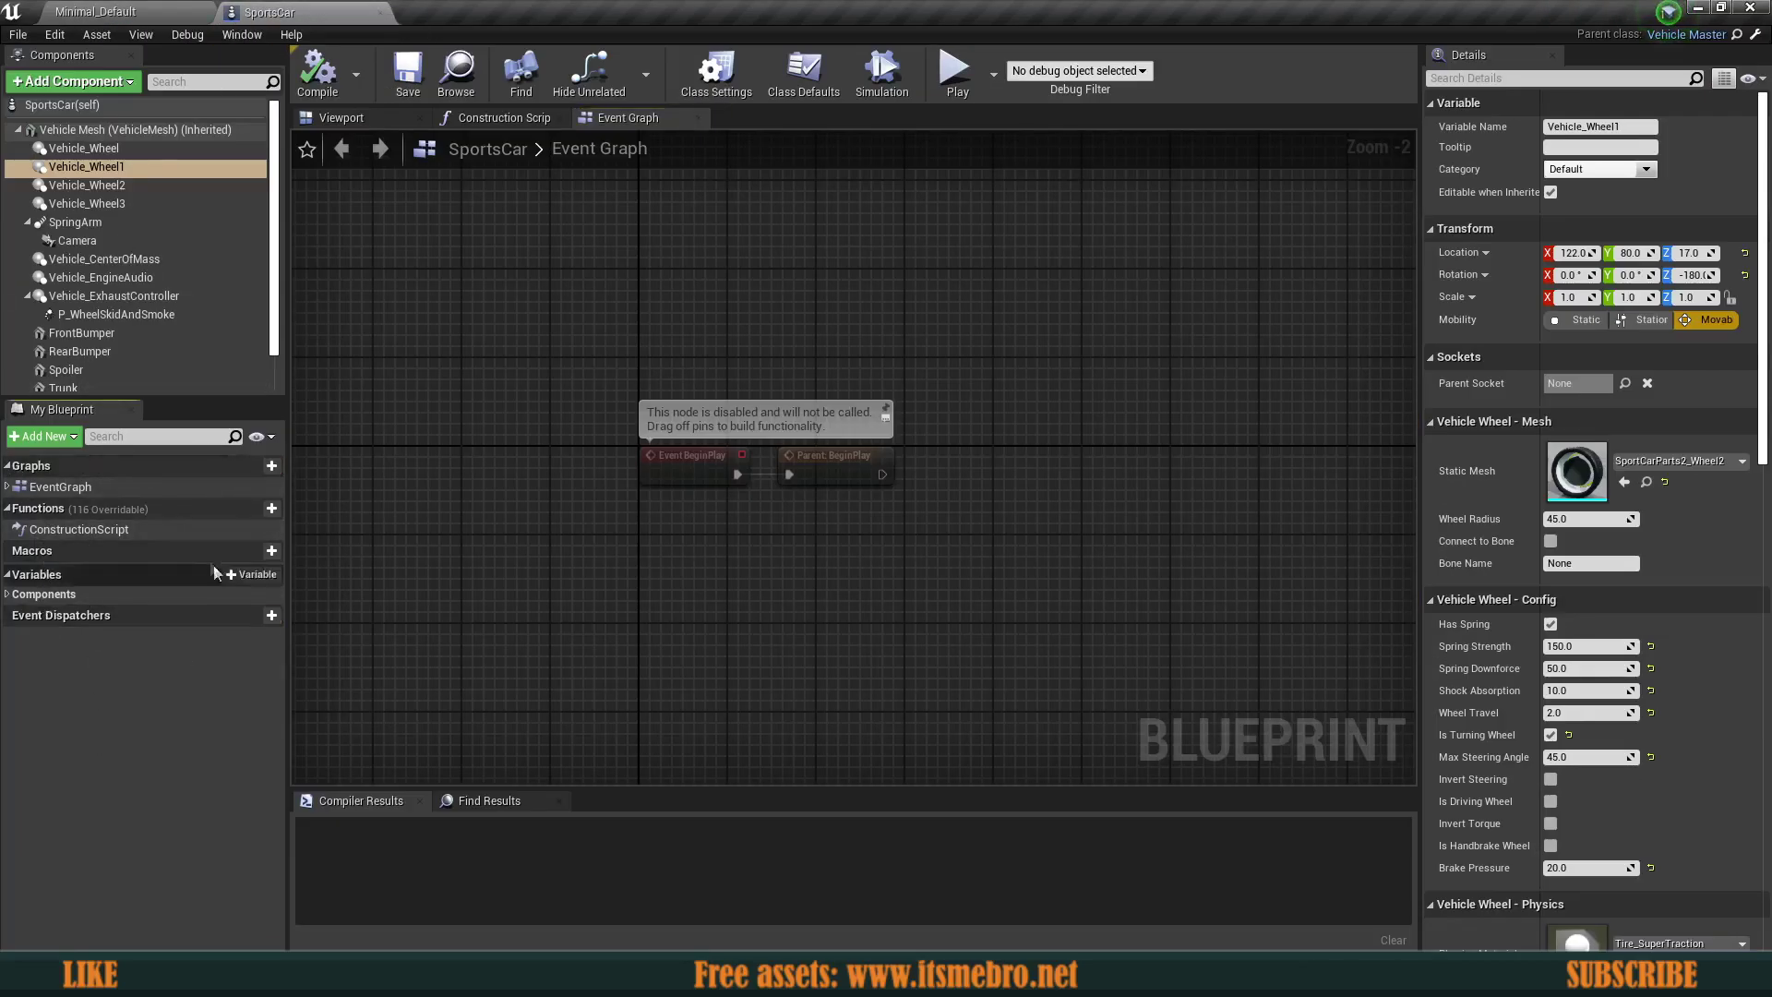
scroll(674, 524, up, 2)
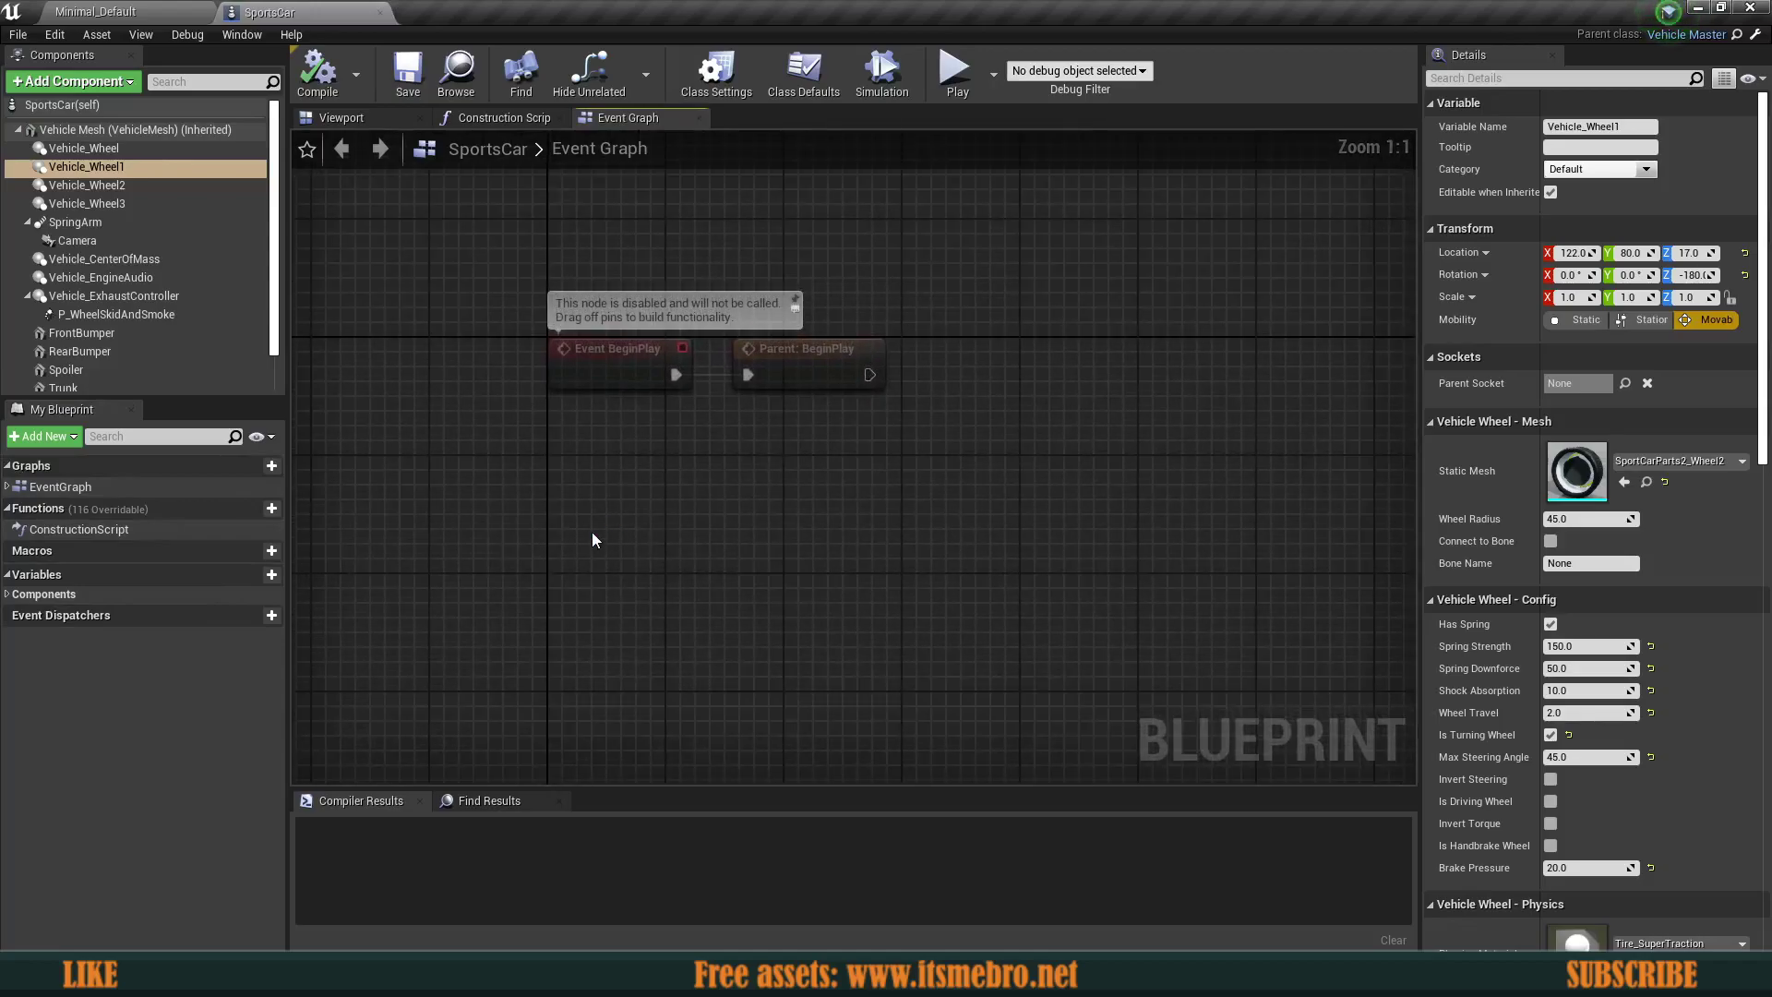